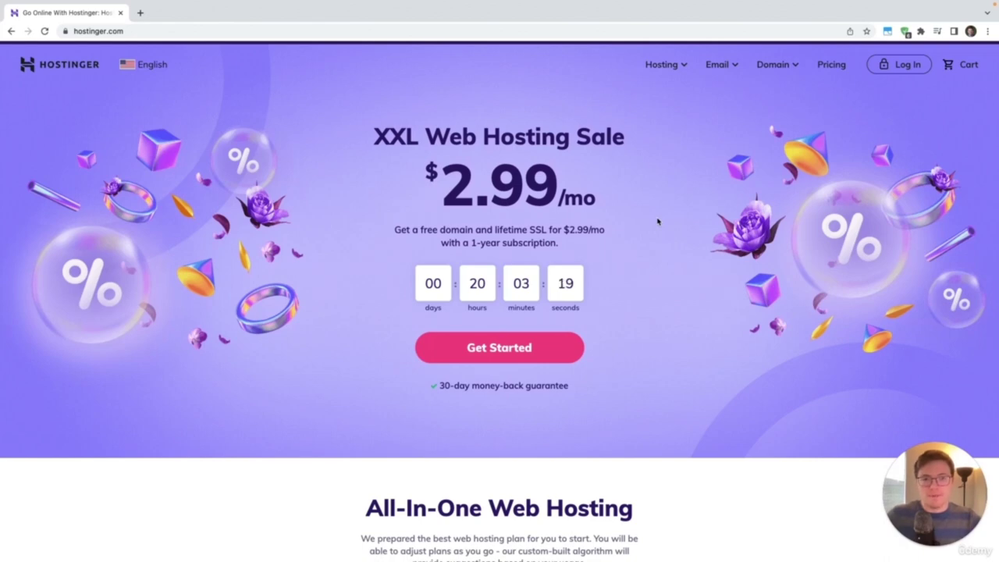
Step: Go to the WordPress Hosting page and scroll down to its pricing cards
click(681, 65)
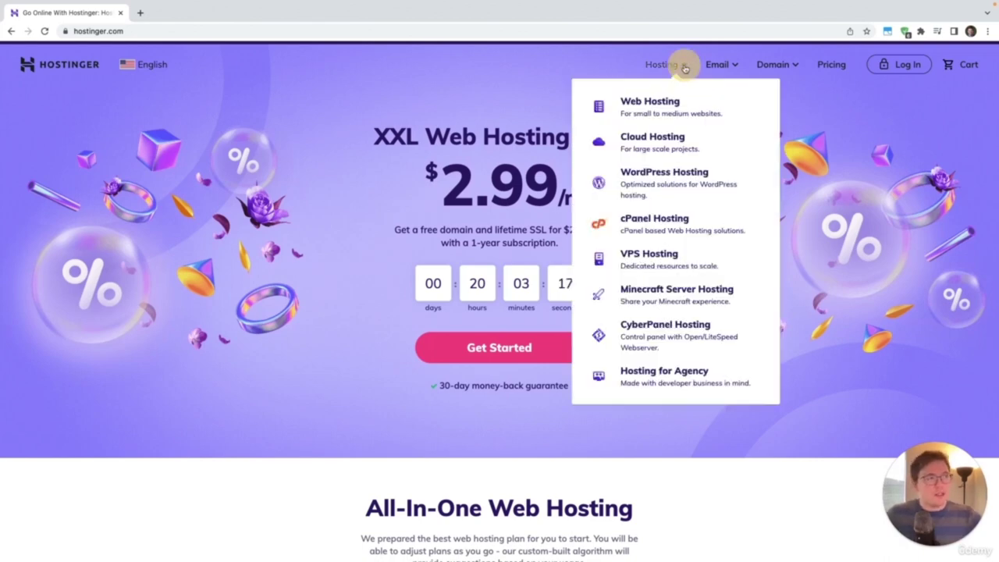
click(637, 177)
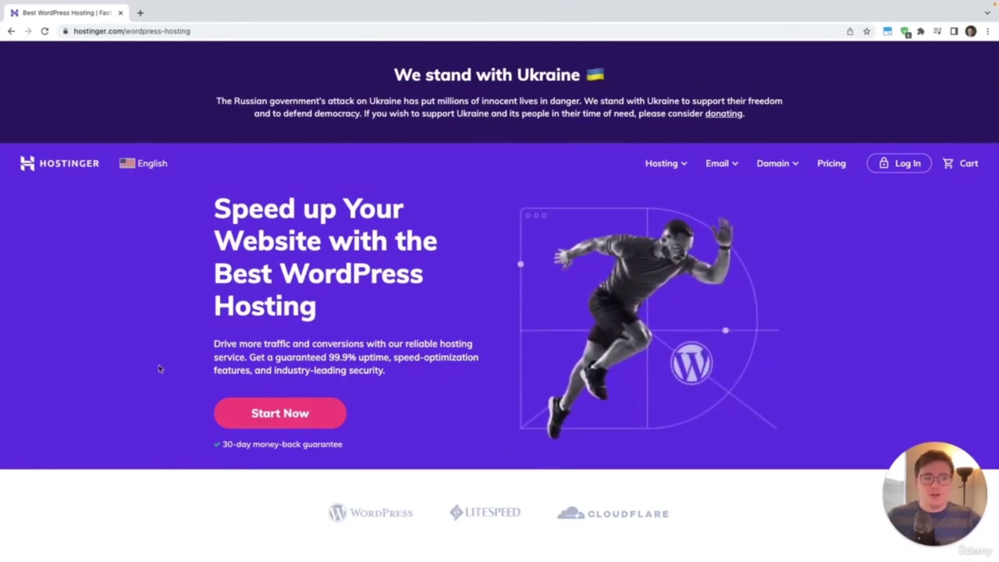
scroll(159, 368, down, 4)
scroll(159, 369, down, 6)
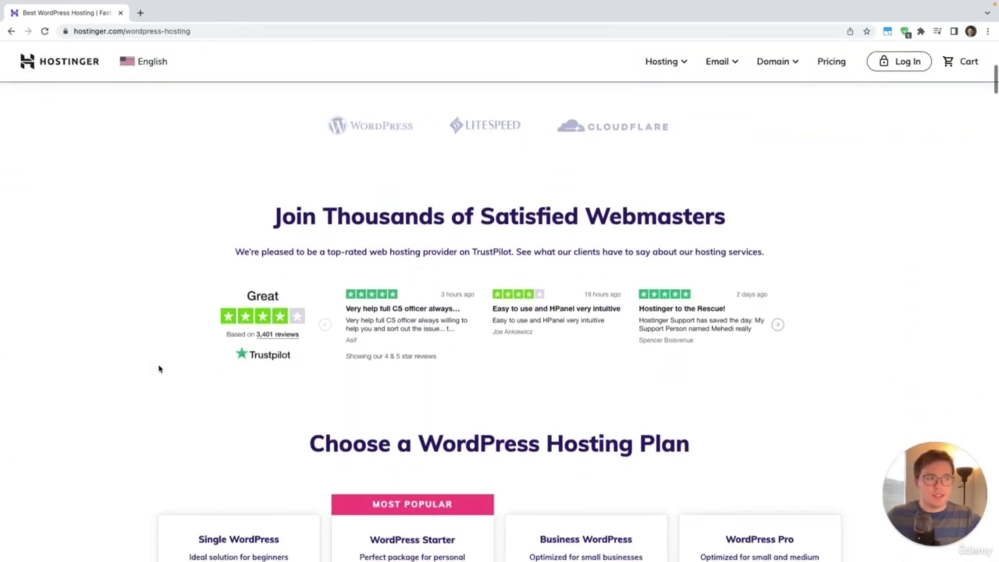
scroll(159, 369, down, 1)
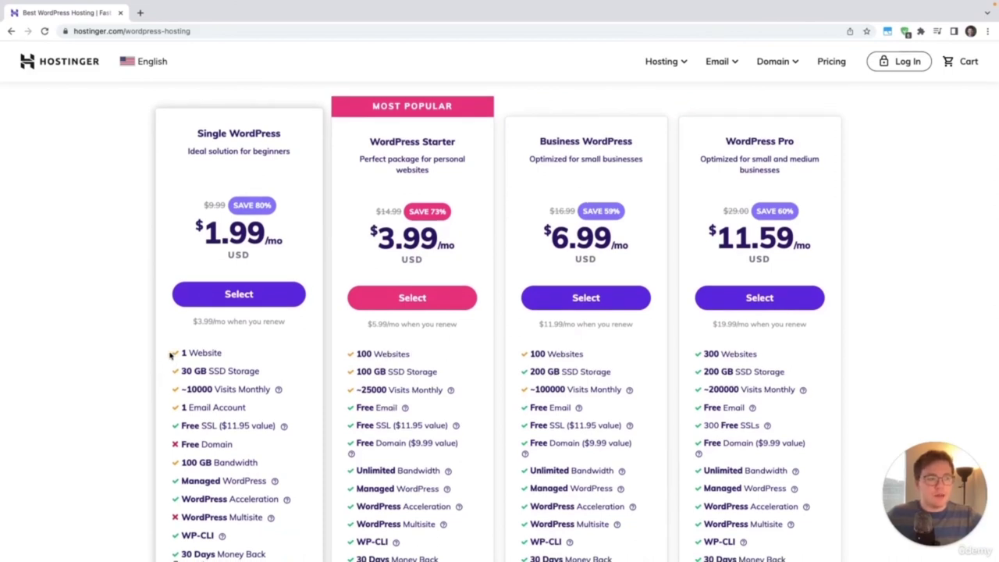
scroll(170, 355, down, 2)
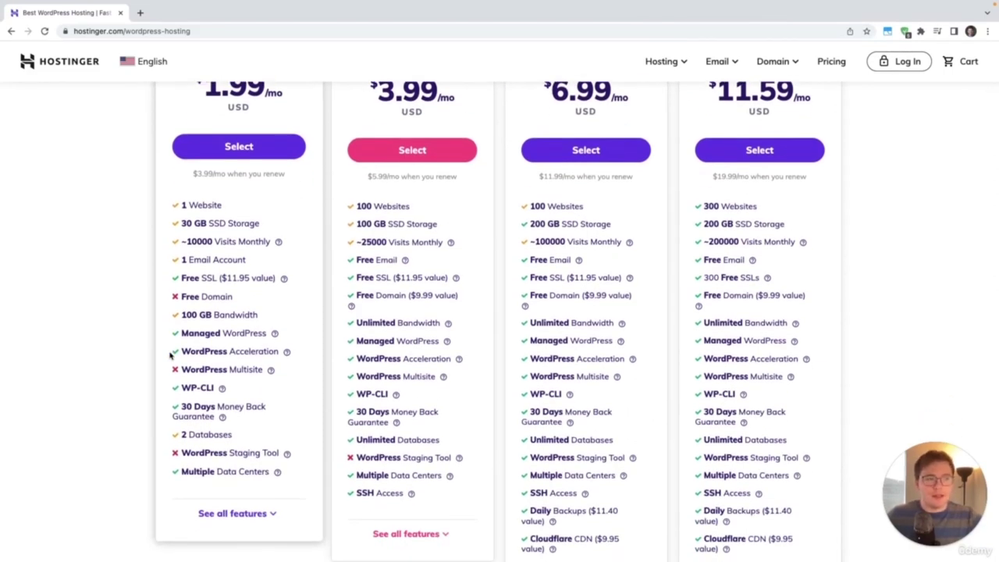
Step: Review the plan features such as Free SSL, from Single WordPress $1.99/mo to WordPress Pro $11.59/mo
drag(178, 273, 223, 278)
click(168, 290)
mouse_move(275, 334)
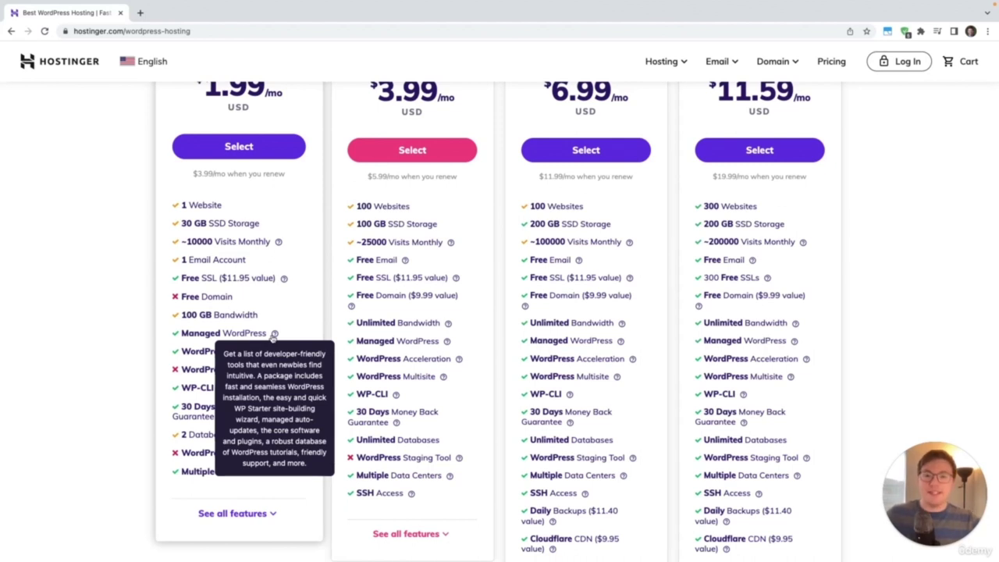
scroll(273, 334, up, 3)
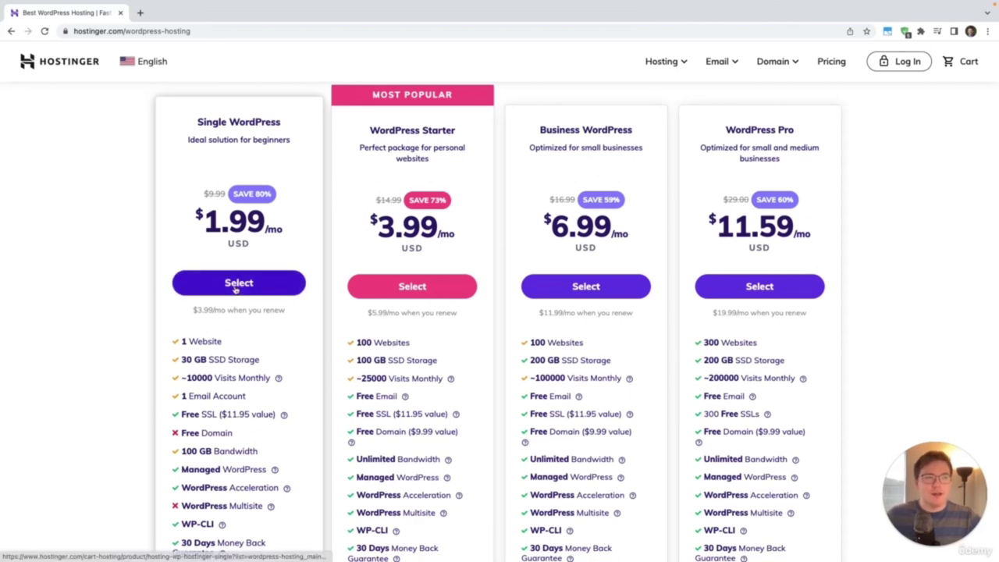
scroll(236, 288, up, 1)
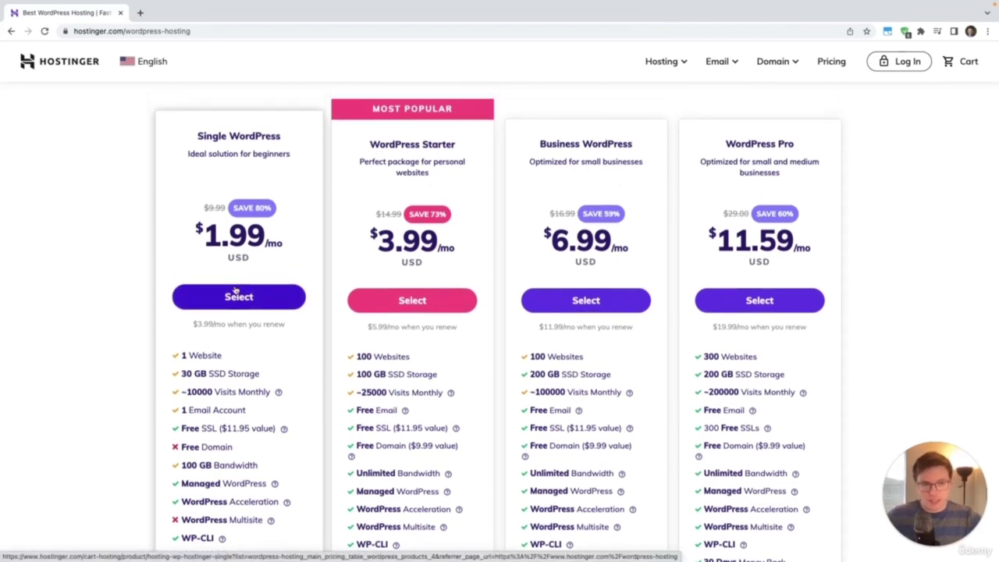
scroll(236, 290, up, 5)
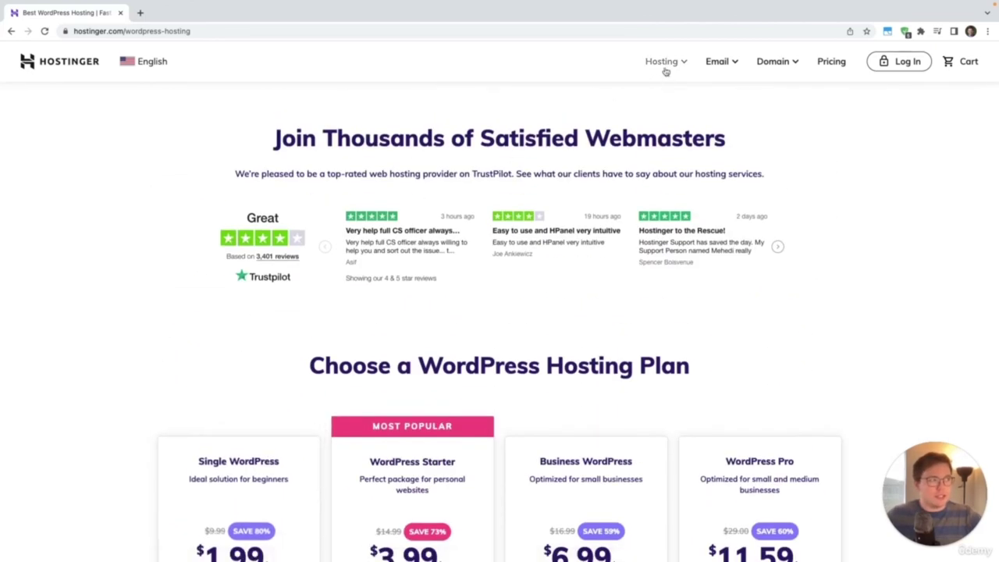
Step: Select the Single WordPress plan (1 website, $1.99/mo) to open the shopping cart
click(674, 63)
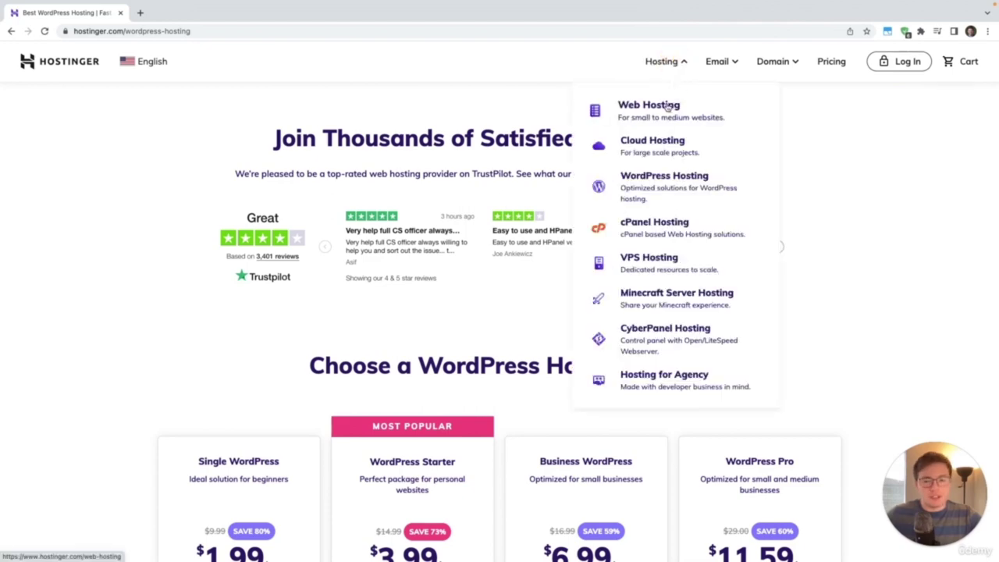
scroll(81, 413, down, 5)
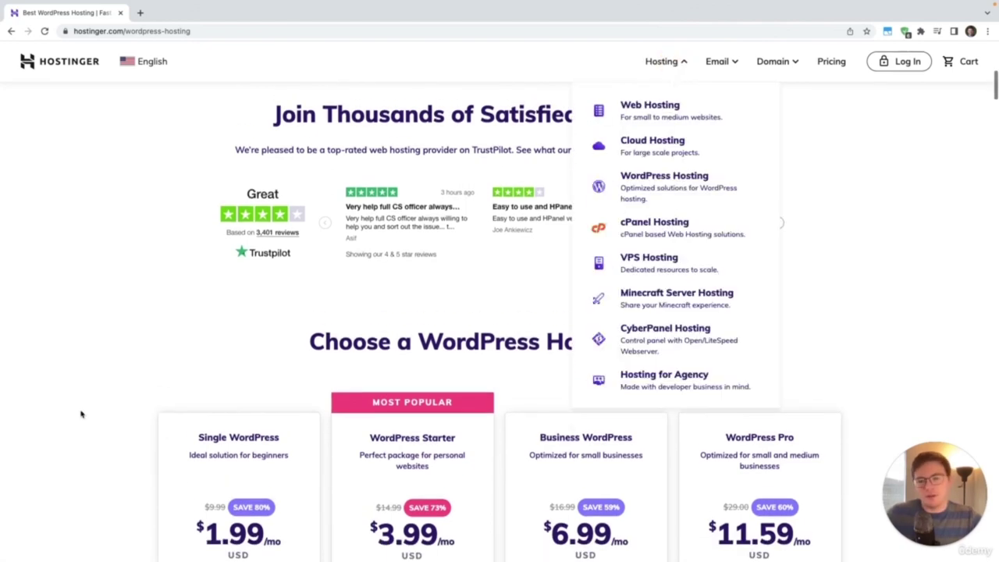
click(80, 413)
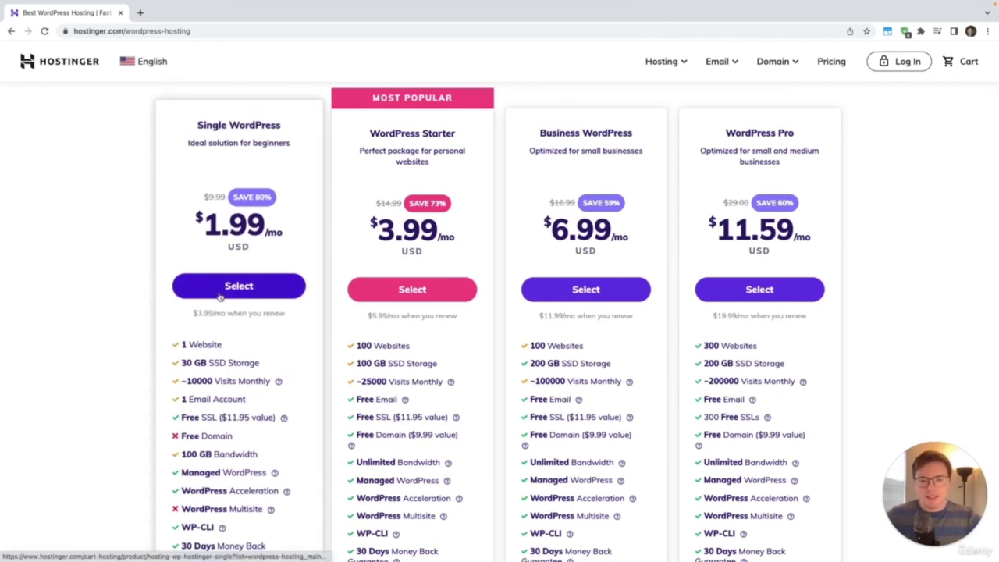
scroll(219, 295, down, 1)
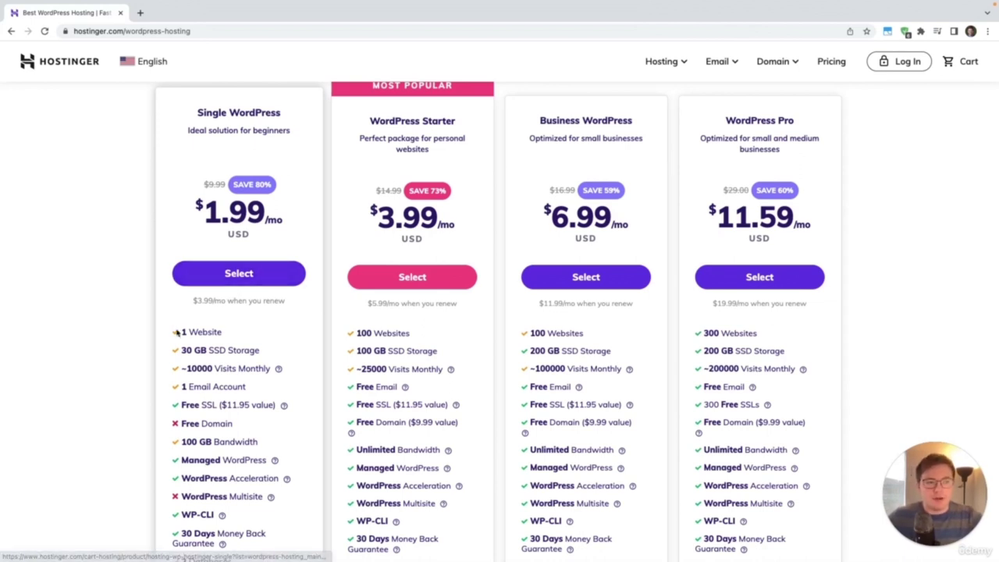
drag(180, 331, 239, 334)
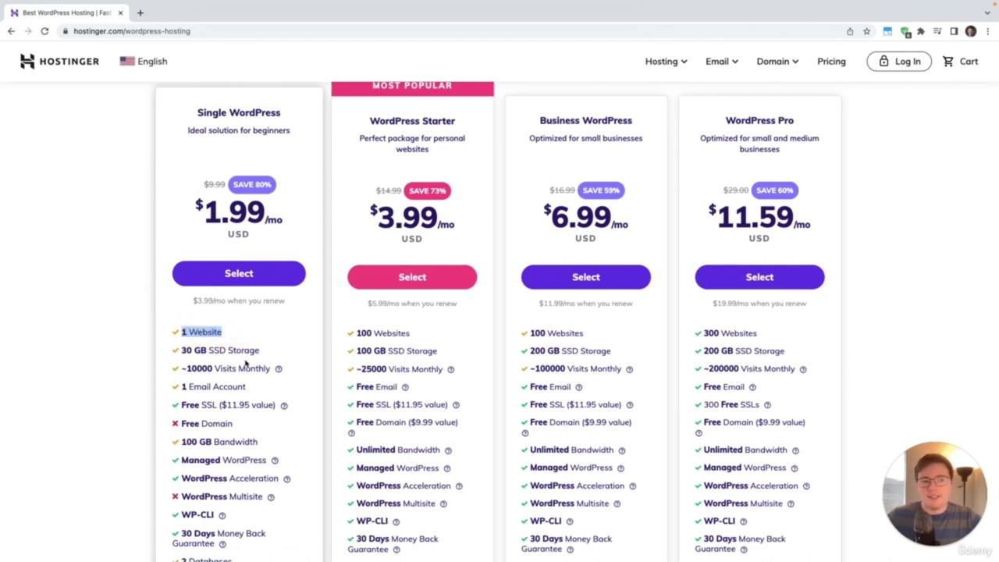
scroll(243, 348, down, 1)
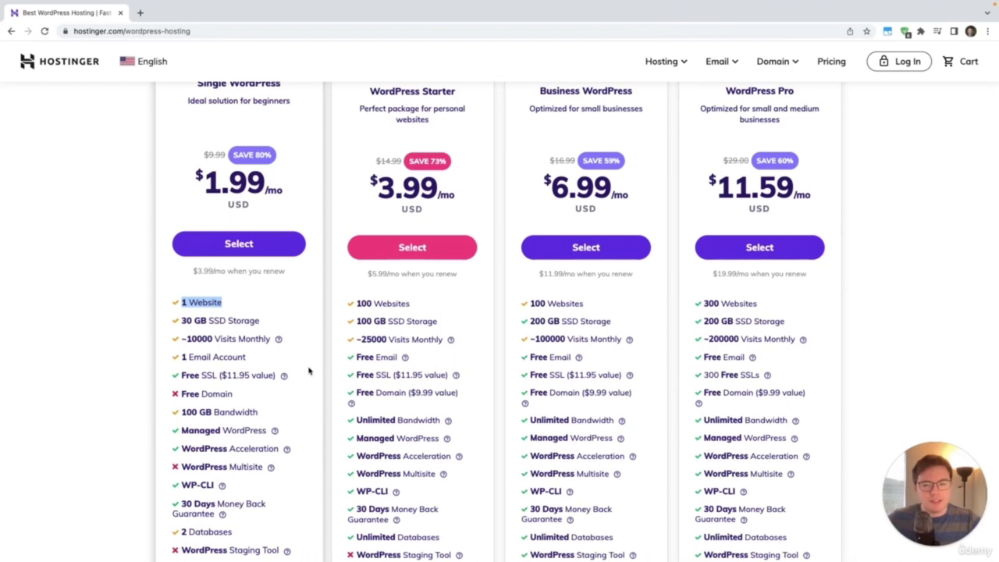
click(240, 244)
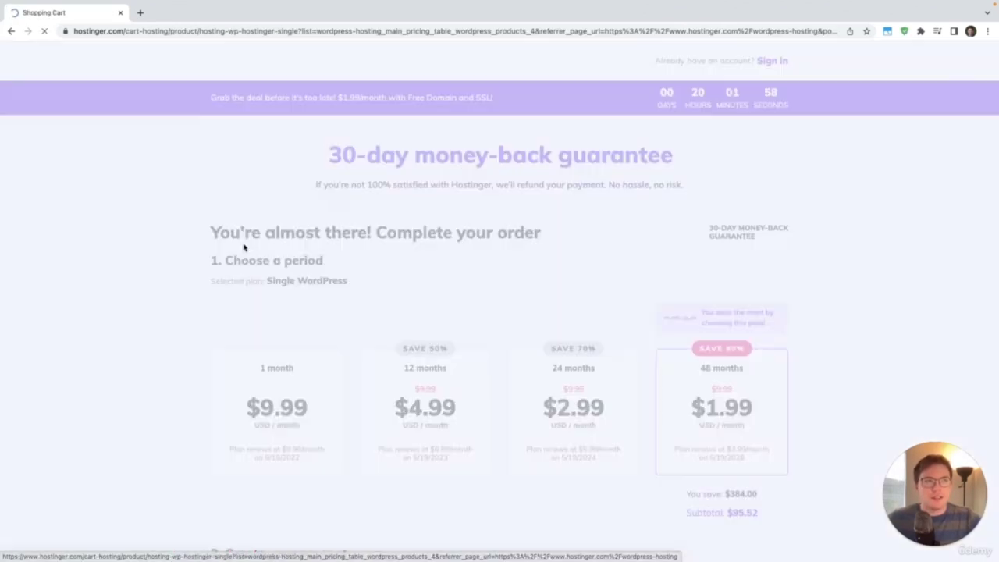
Step: Inspect the 48-month billing period card in the checkout cart
scroll(159, 265, down, 3)
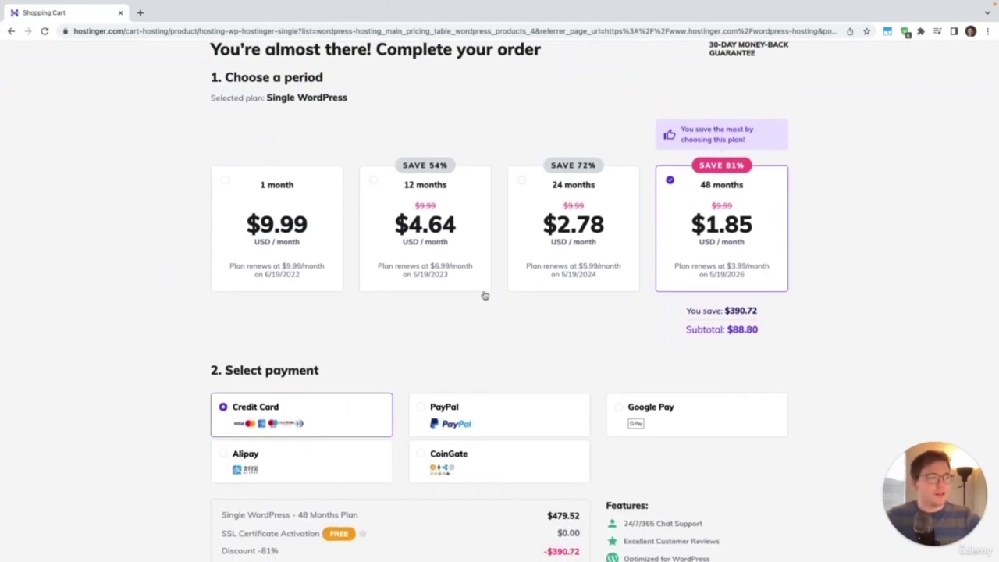
drag(692, 187, 773, 185)
click(746, 190)
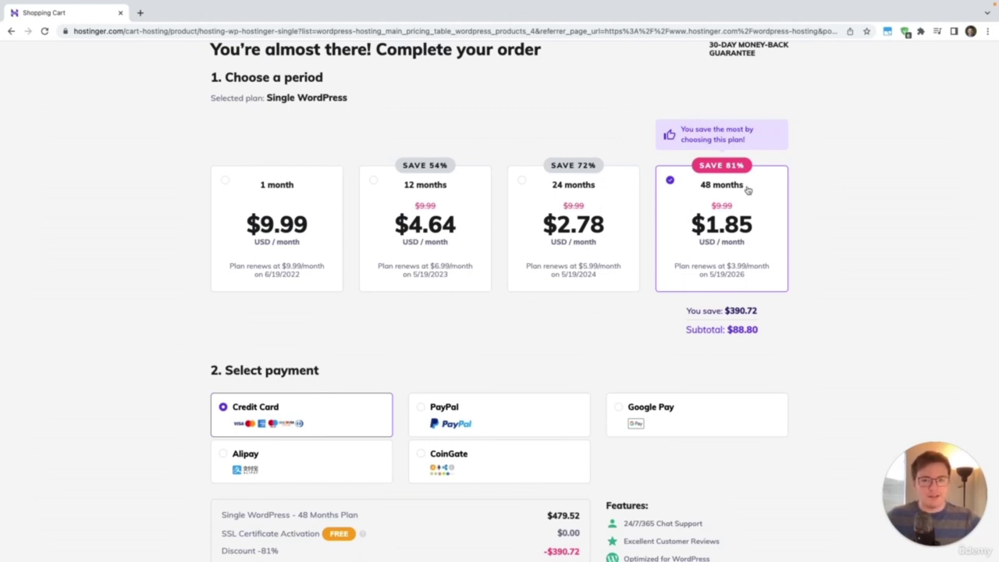
drag(705, 185, 778, 197)
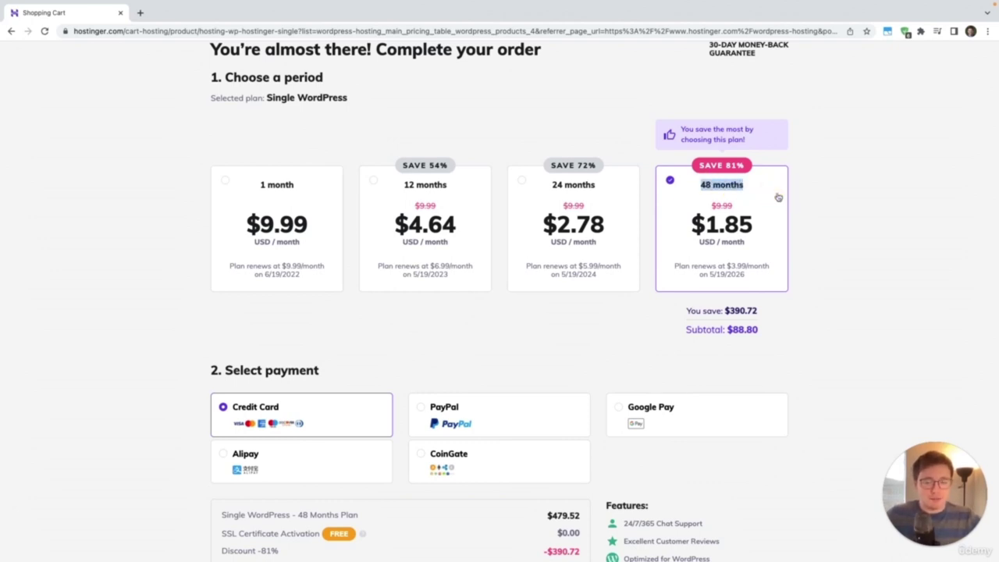
click(717, 195)
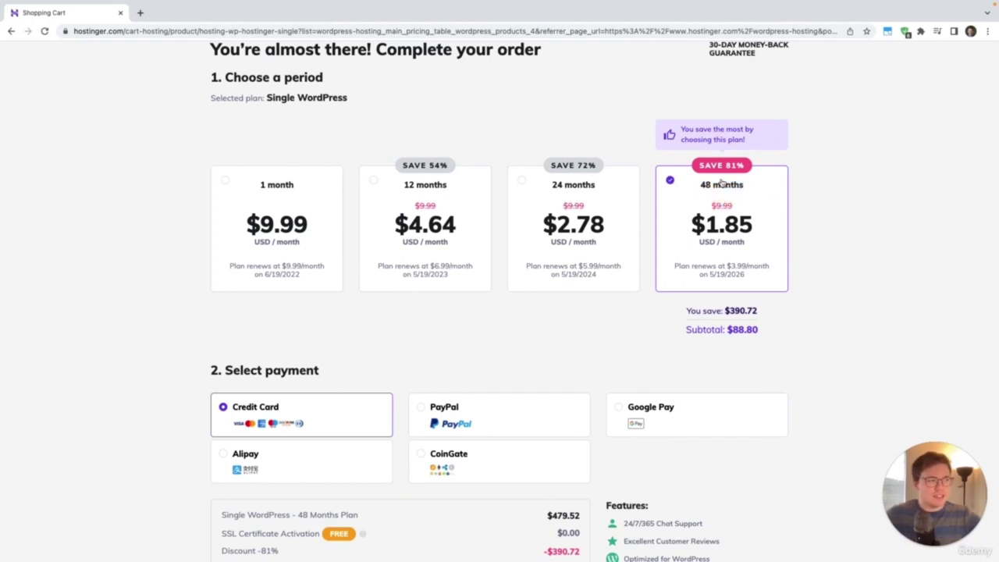
drag(707, 186, 754, 191)
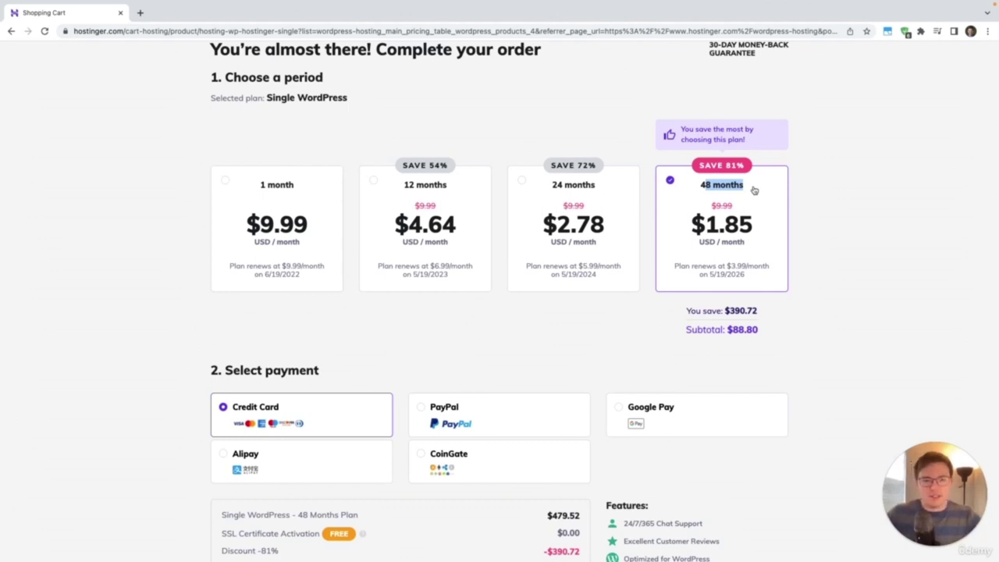
click(714, 195)
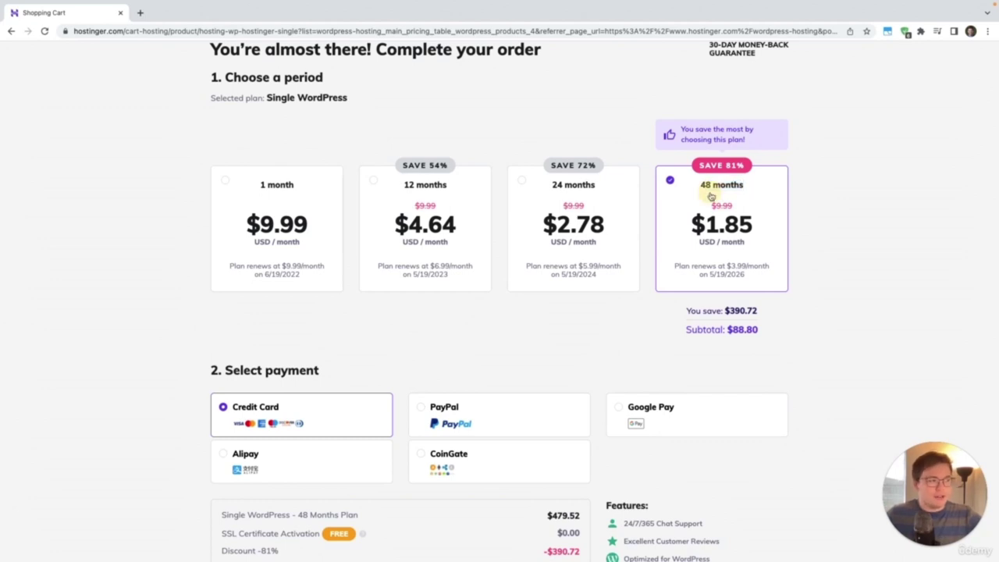
Step: Compare the 1-, 12- and 24-month periods, then choose 48 months totalling $95.52
click(596, 199)
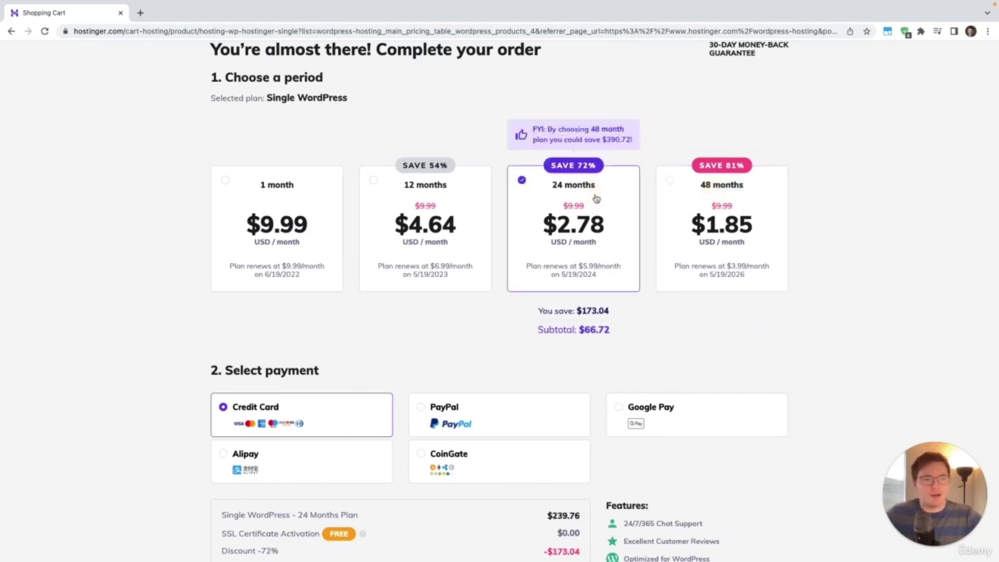
click(437, 197)
click(312, 209)
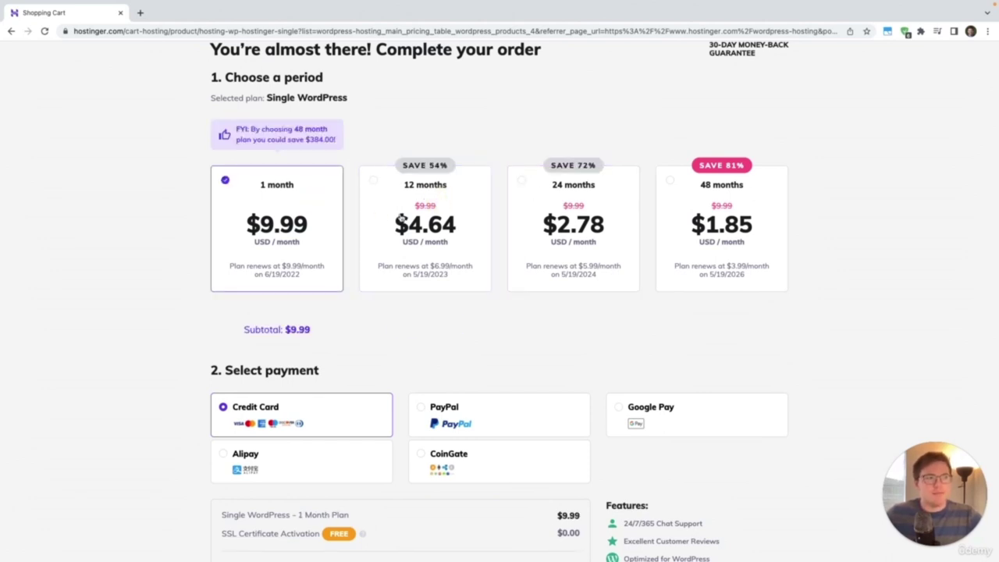
click(435, 219)
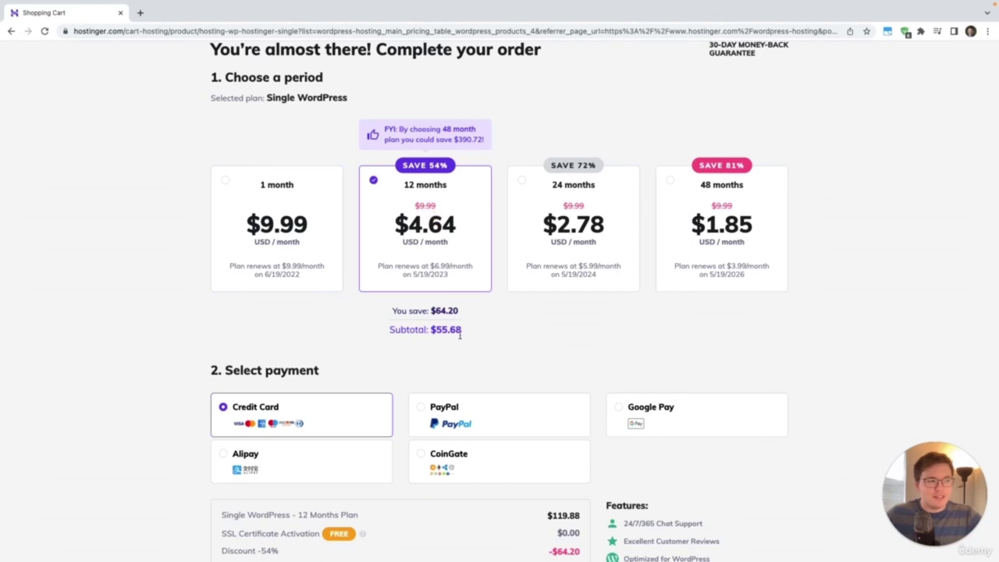
click(548, 224)
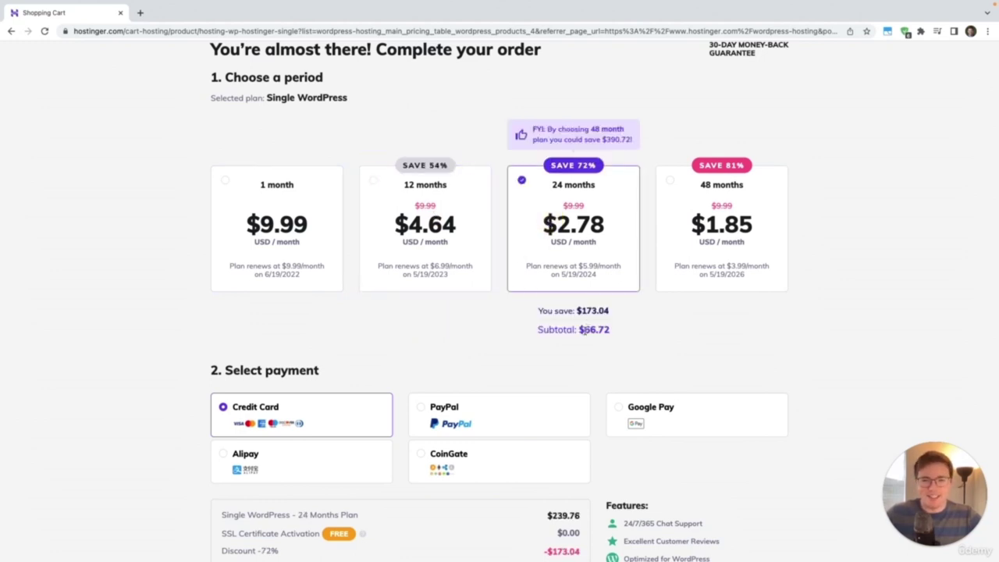
click(680, 265)
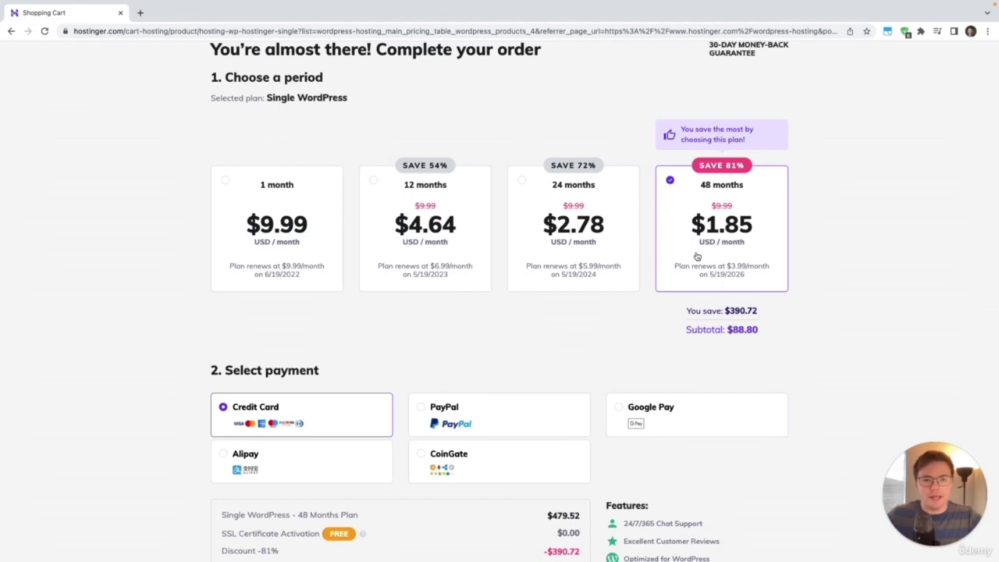
scroll(414, 330, down, 3)
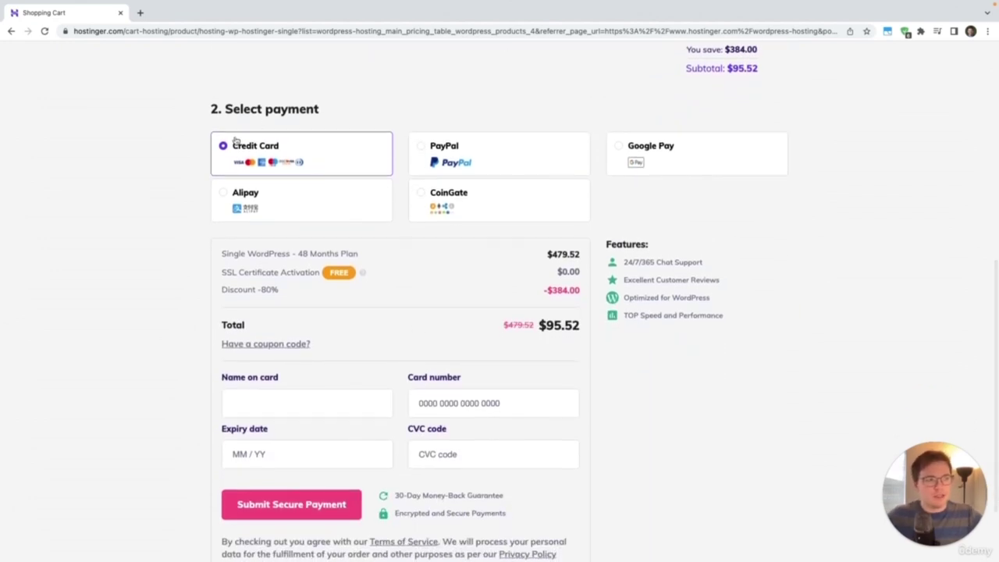
Step: Apply the affiliate coupon code, dropping the 48-month total to $88.80, and begin the card details
scroll(312, 285, down, 1)
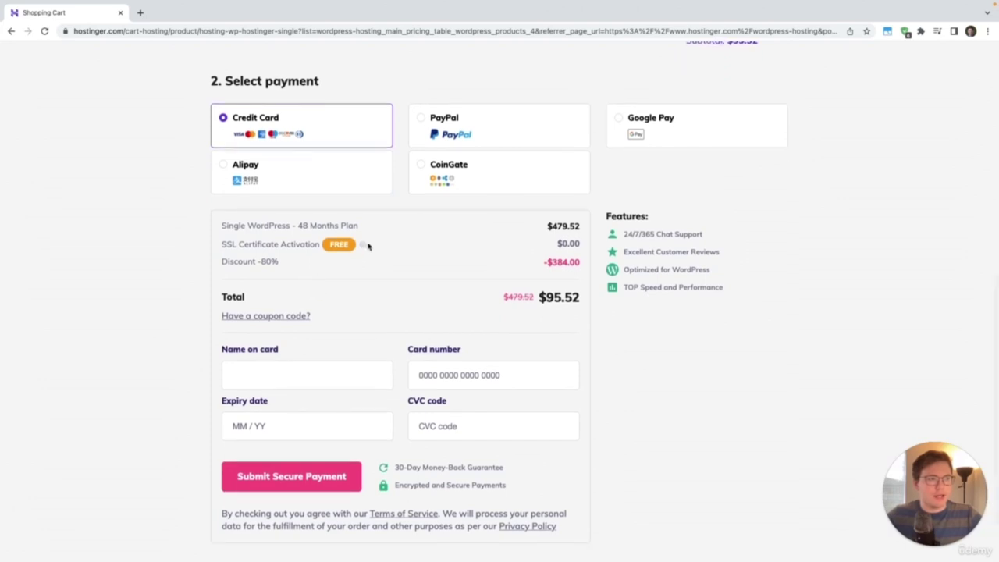
mouse_move(365, 246)
scroll(319, 272, down, 2)
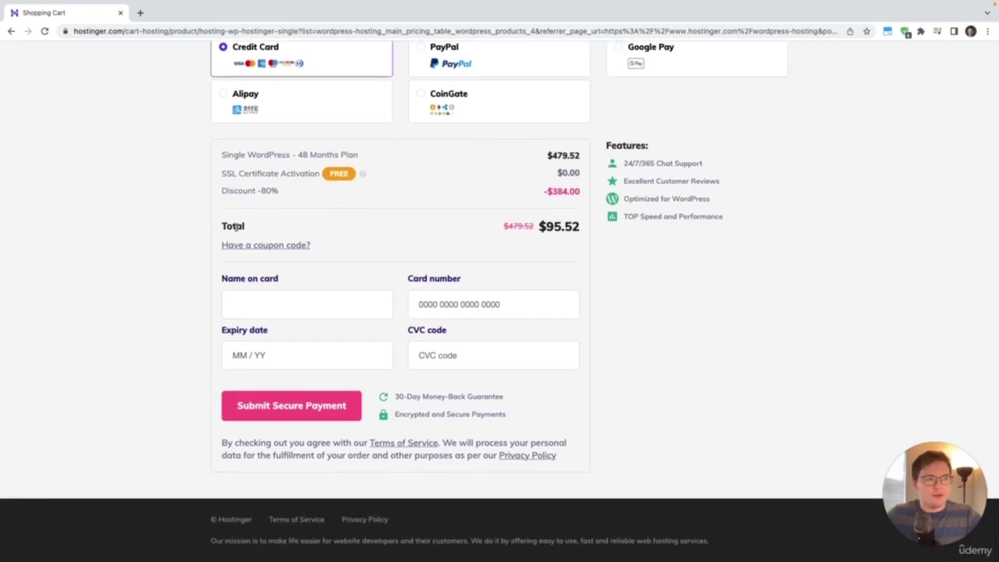
click(258, 244)
click(259, 249)
text(NATHANMINNS7)
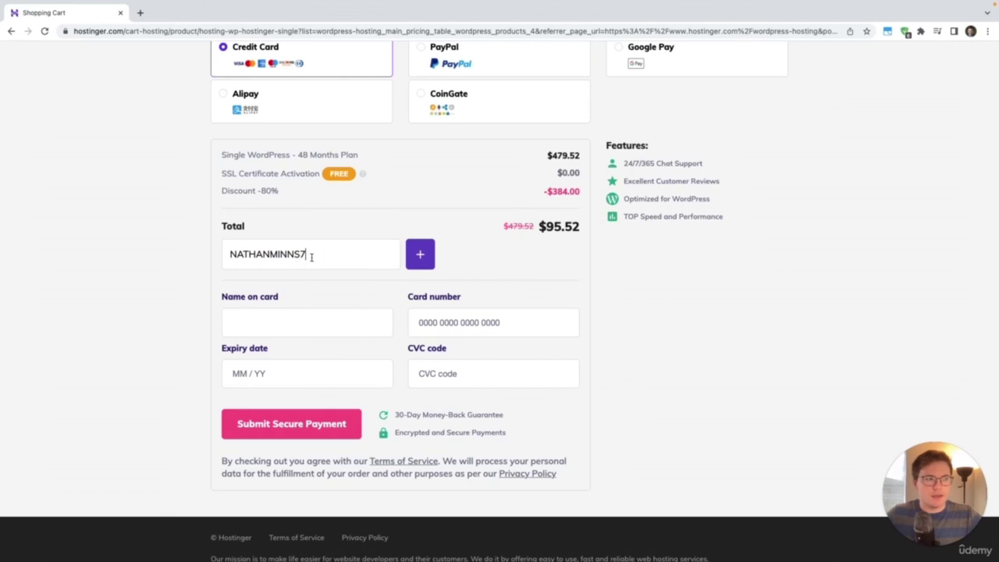
click(421, 259)
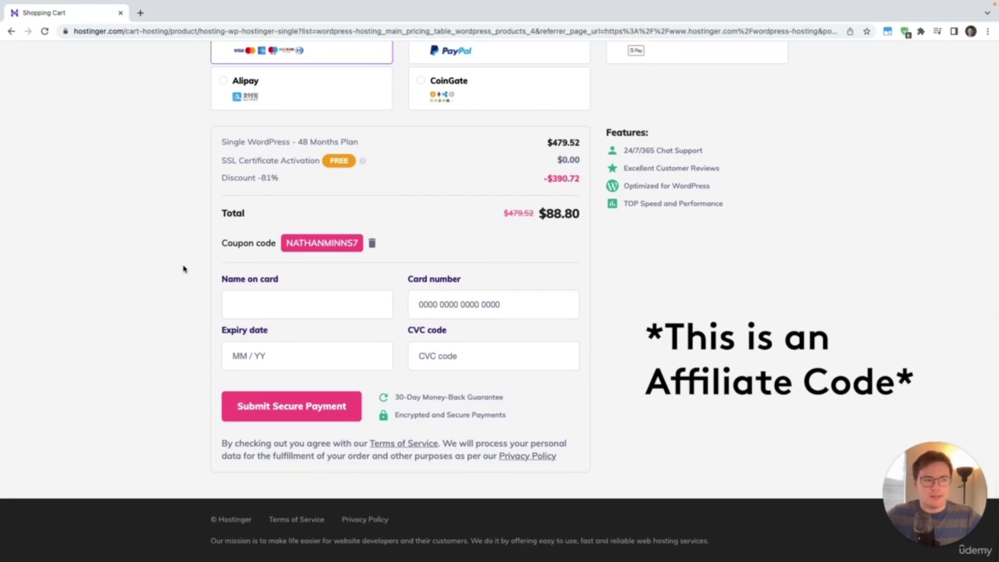
click(320, 305)
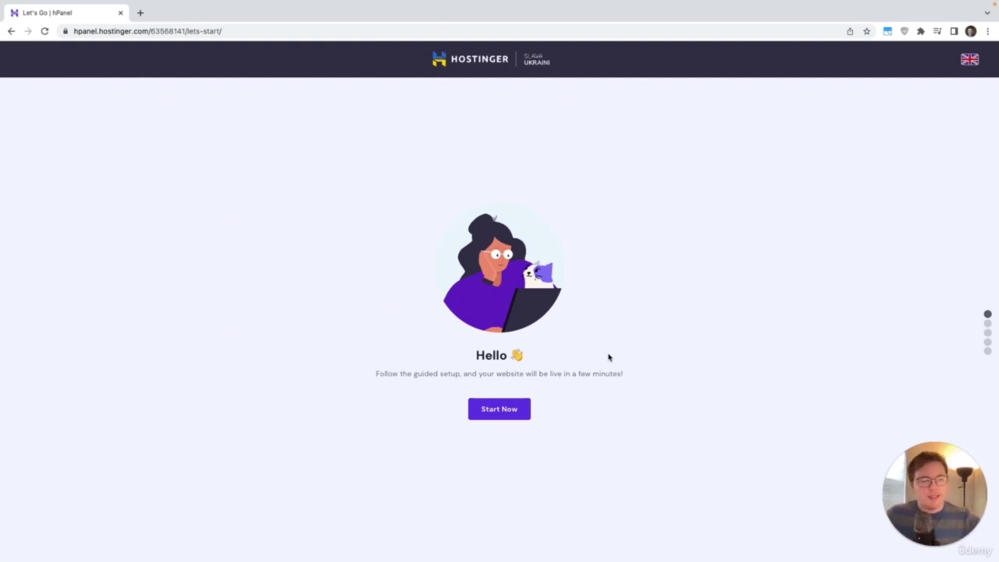
Step: Start guided setup, enter the administrator email and saved password, and skip the template
click(491, 409)
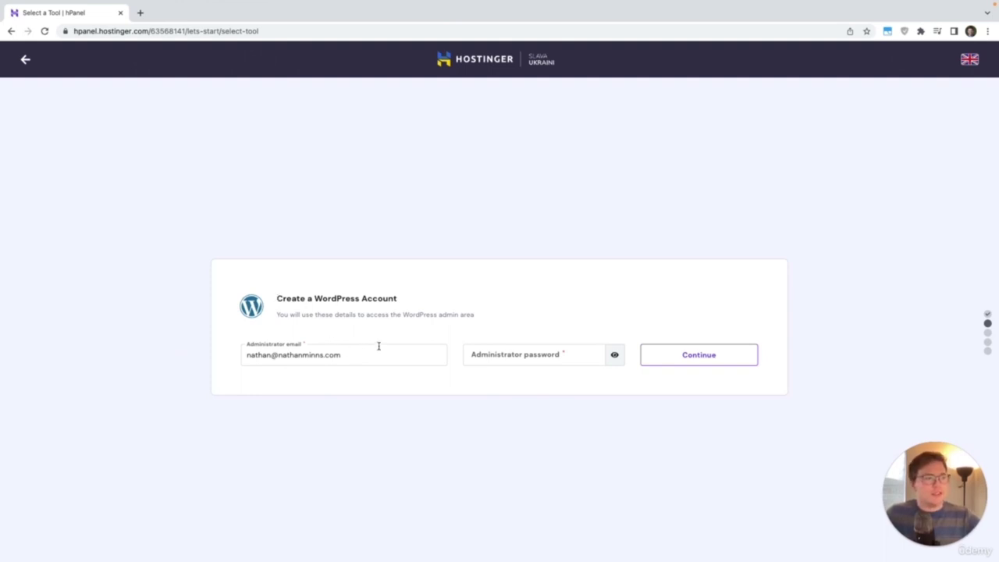
click(341, 356)
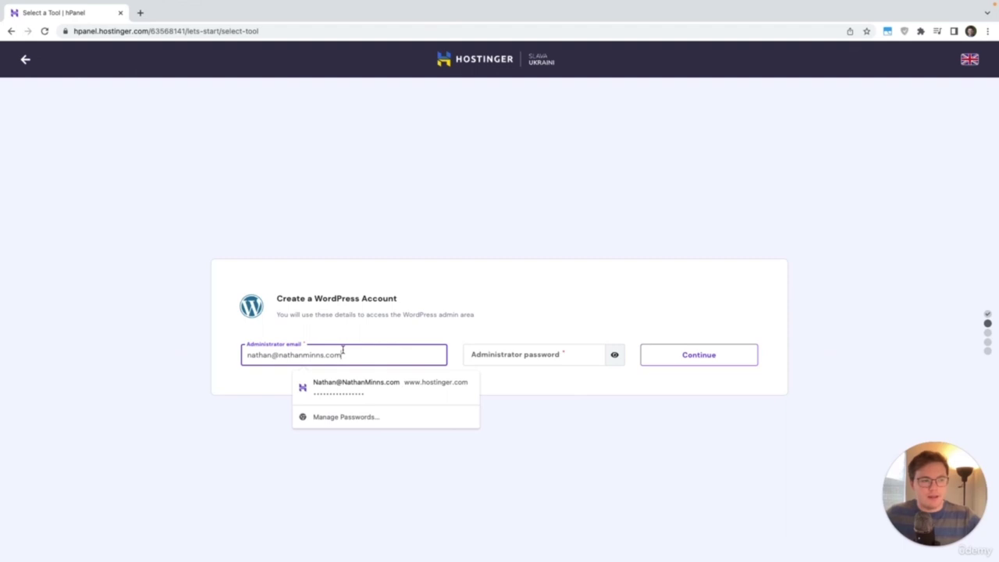
click(493, 355)
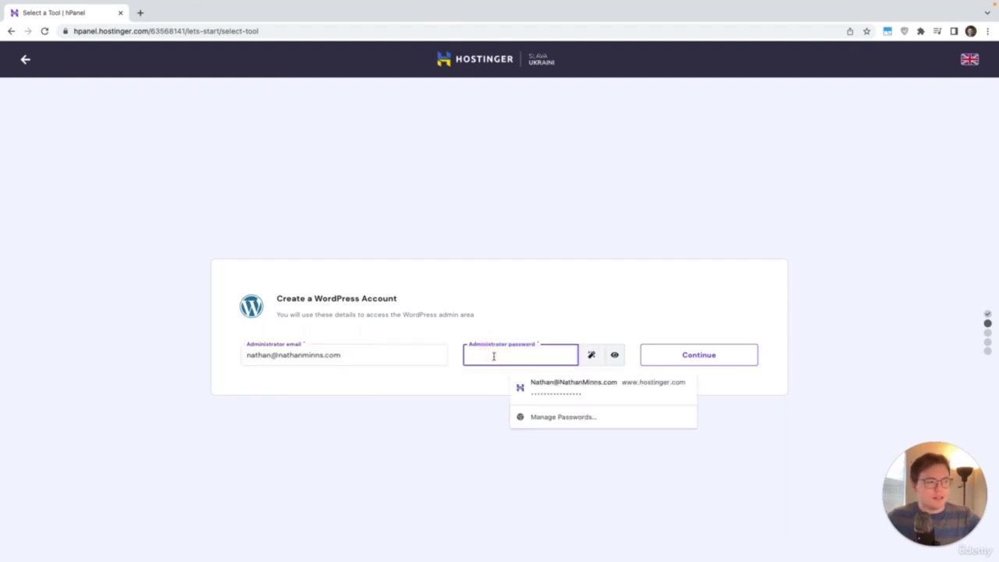
click(535, 384)
click(501, 382)
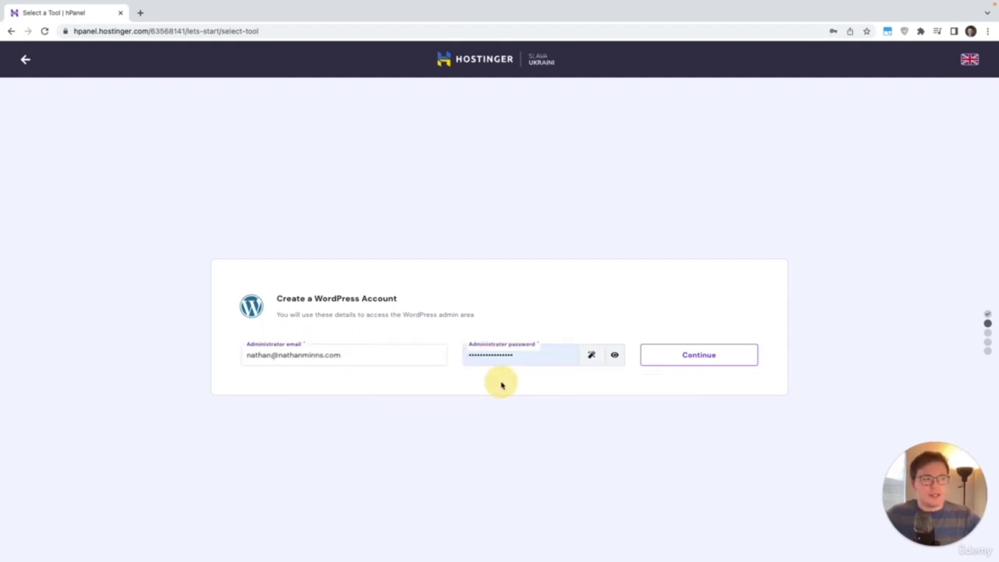
click(668, 355)
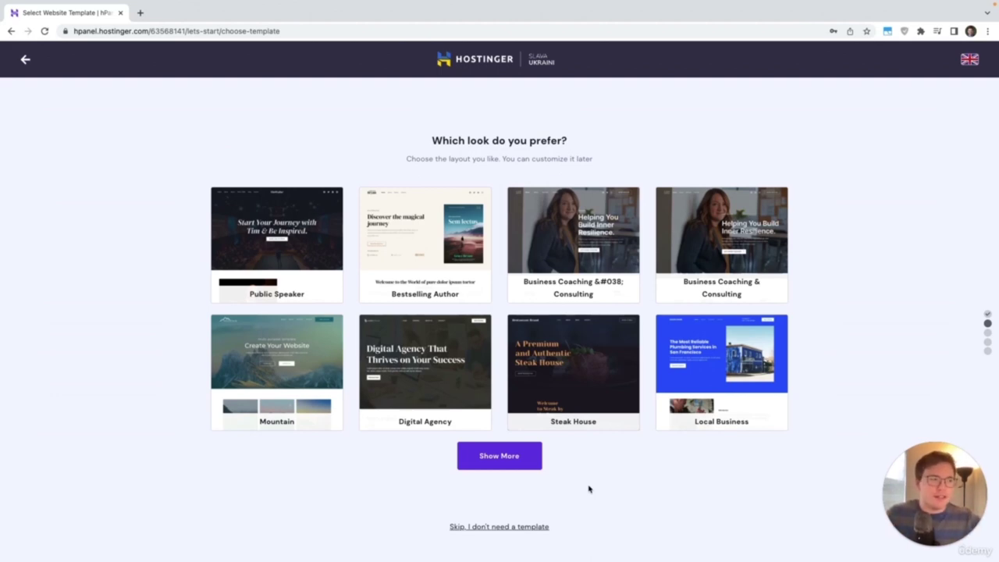
click(486, 529)
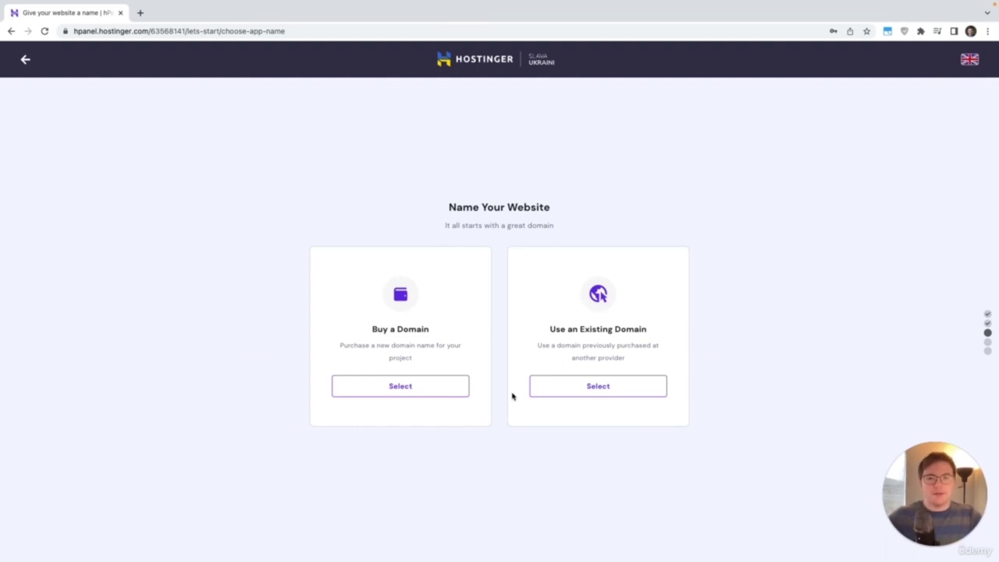
Step: Choose Buy a Domain and search for iamatestwebsiteyayay.com, available at $9.99/yr
click(385, 388)
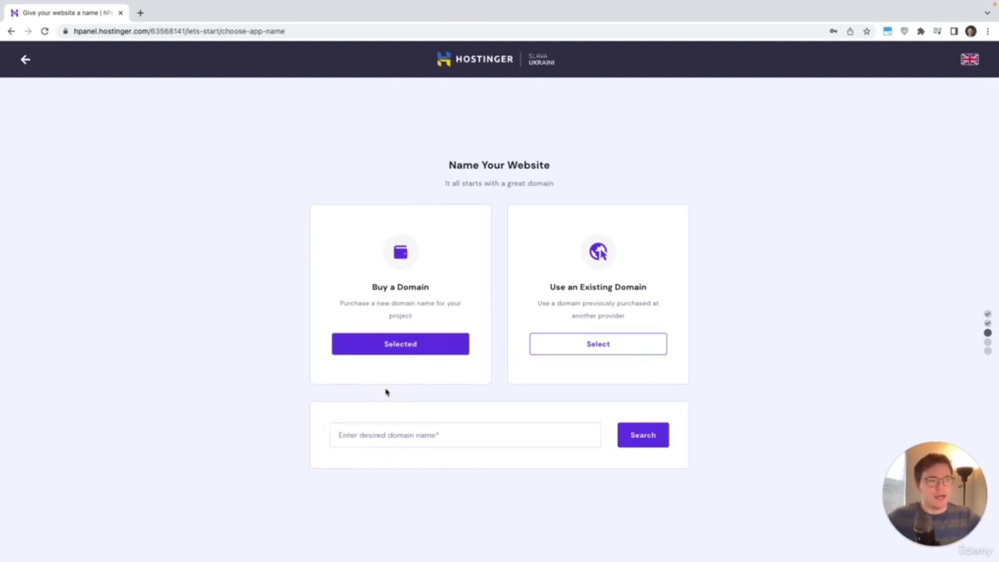
click(397, 440)
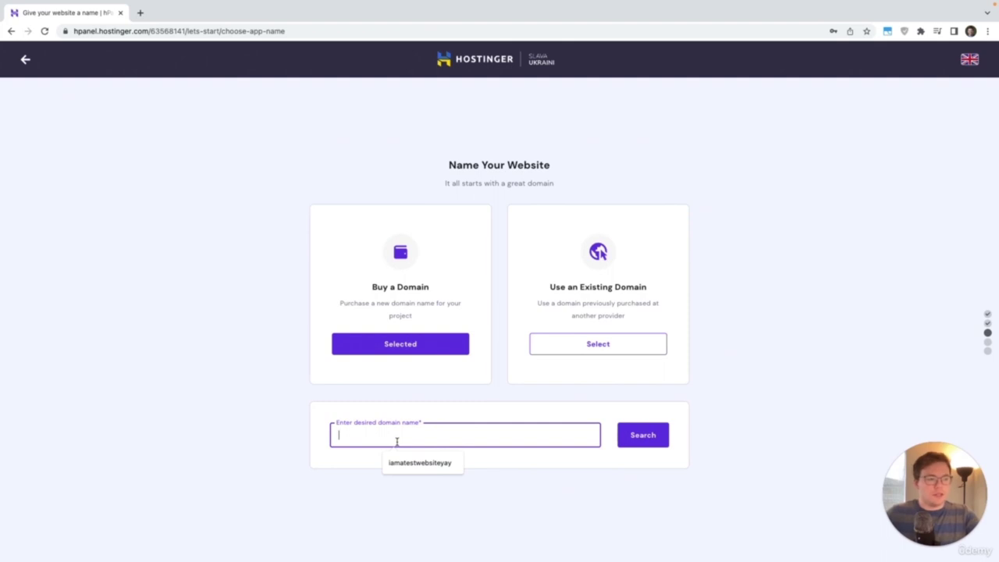
text(iamate)
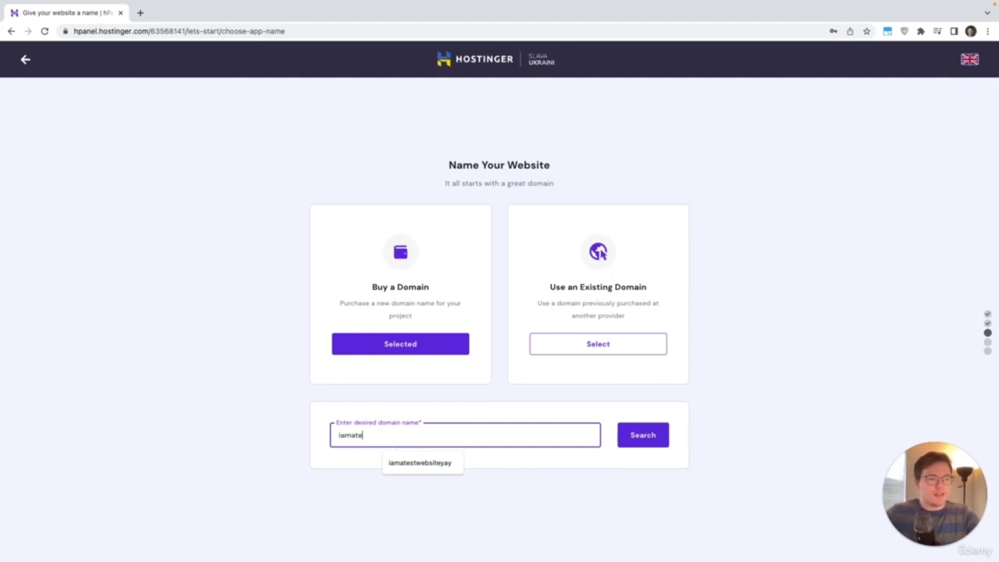
text(stwebsiteyayay)
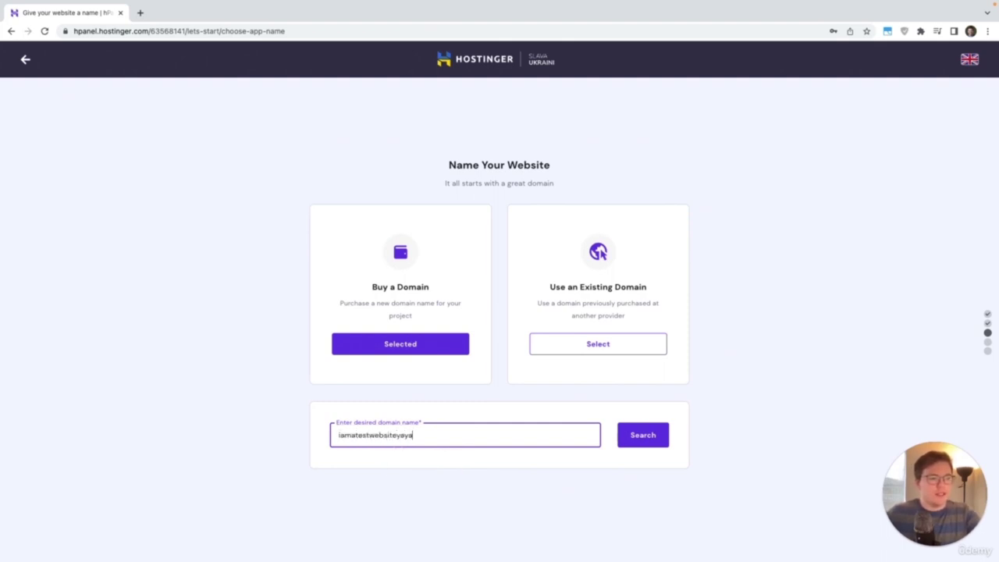
double_click(405, 438)
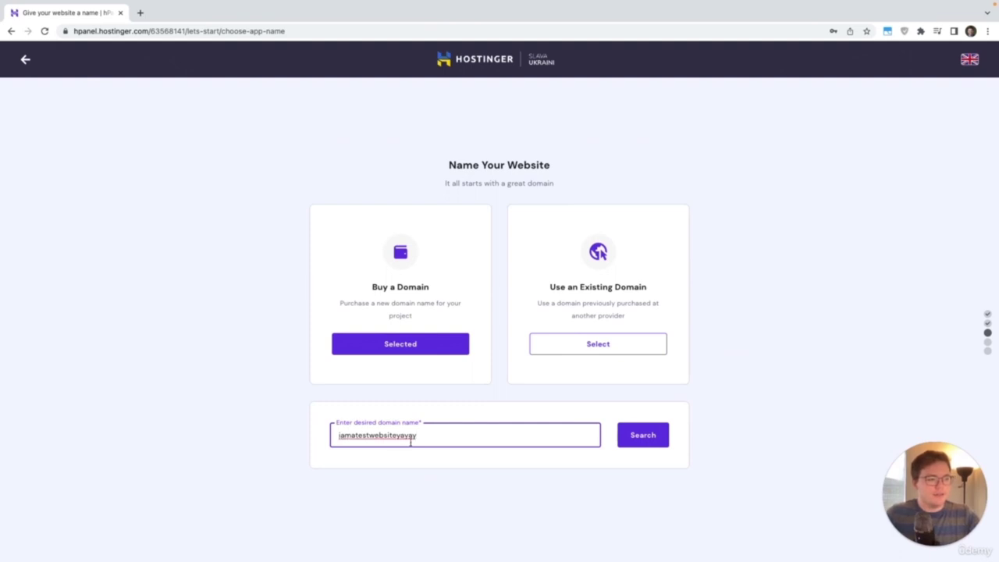
text(.com)
click(629, 435)
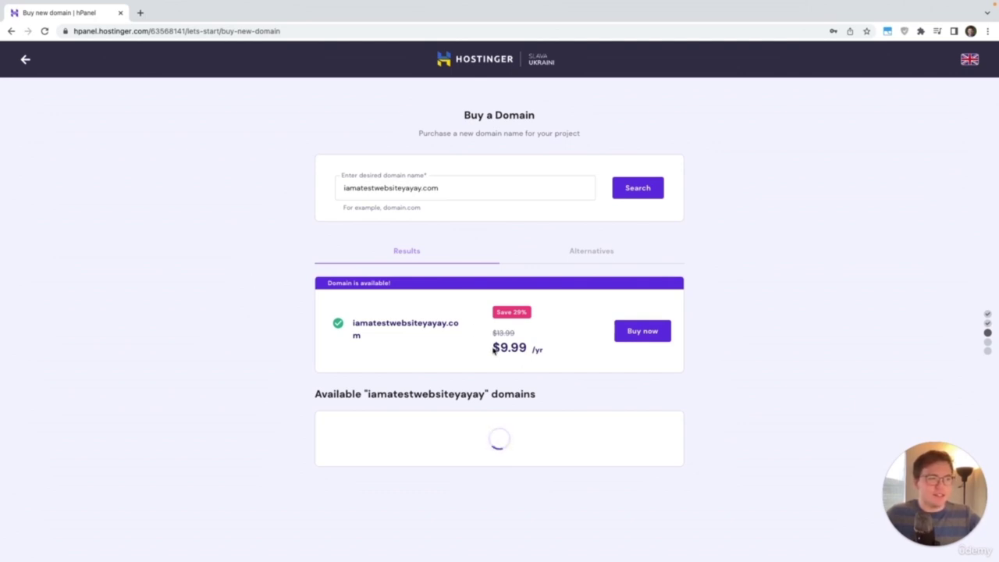
Step: Buy iamatestwebsiteyayay.com for 1 year with WHOIS Privacy, paying $18.36
click(654, 332)
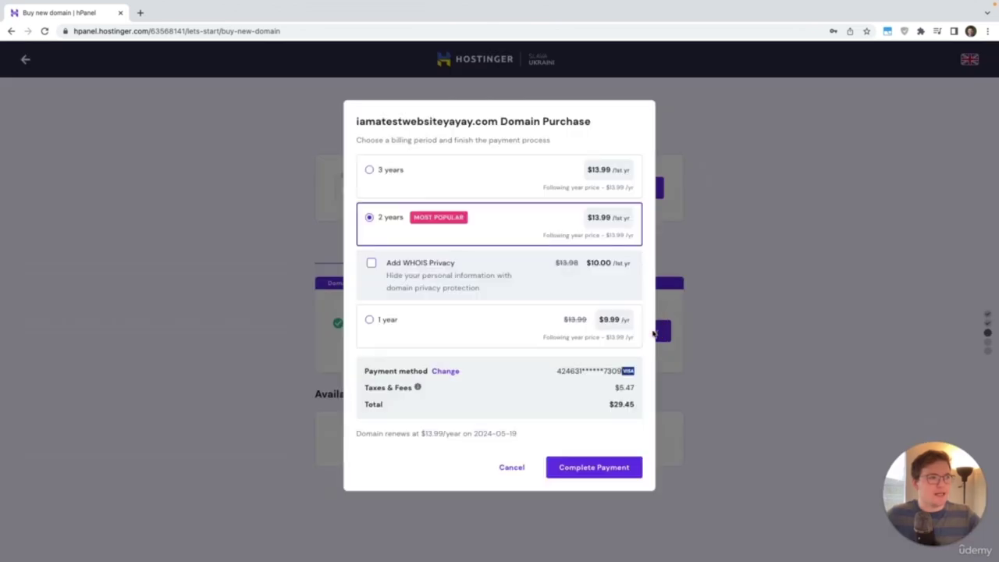
click(433, 331)
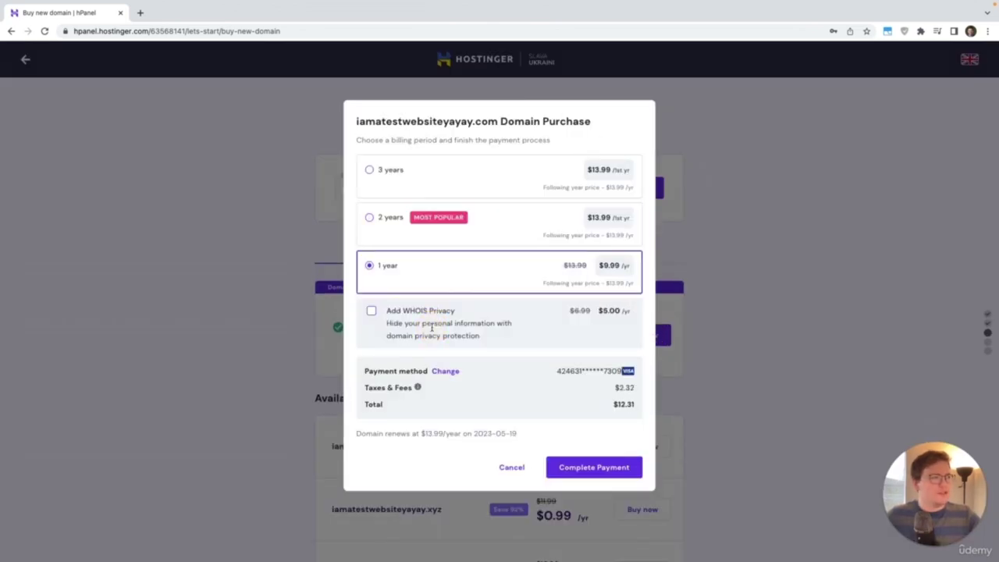
click(371, 310)
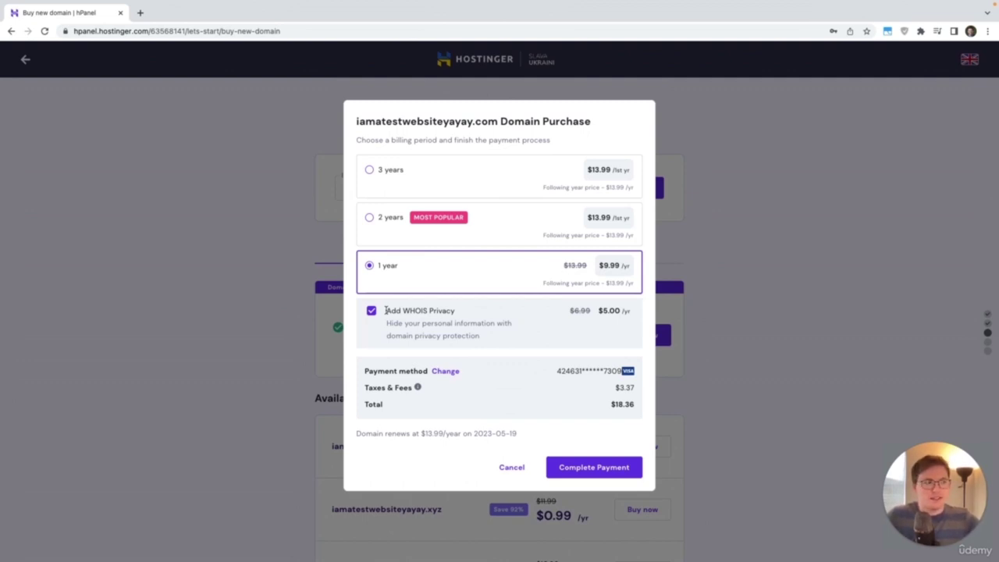
drag(385, 310, 469, 321)
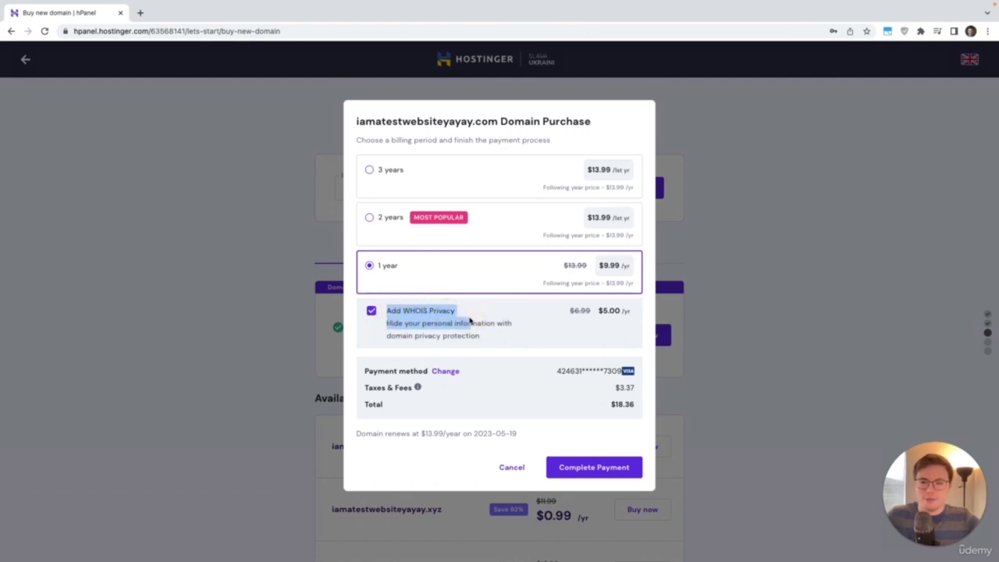
click(495, 339)
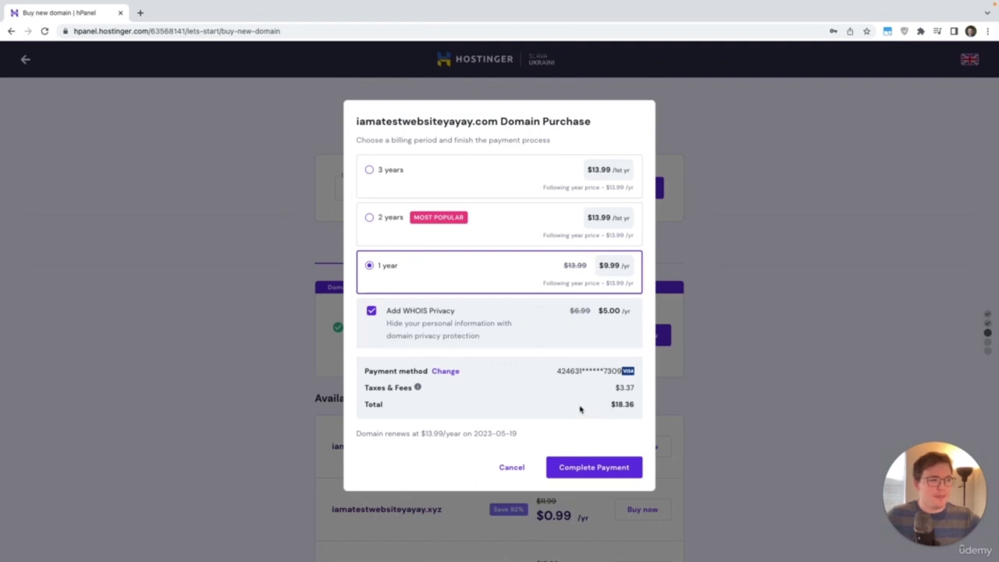
click(584, 473)
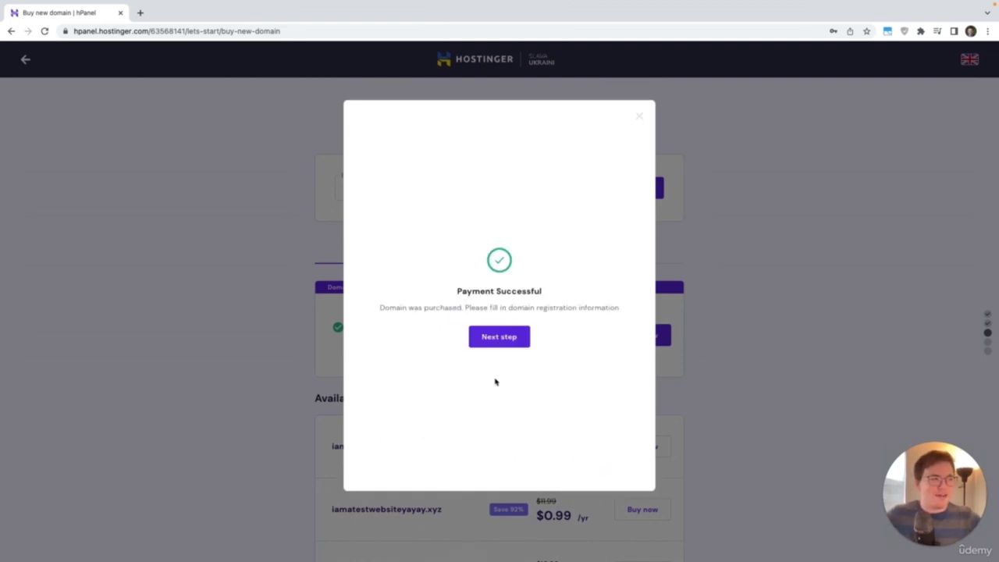
click(506, 337)
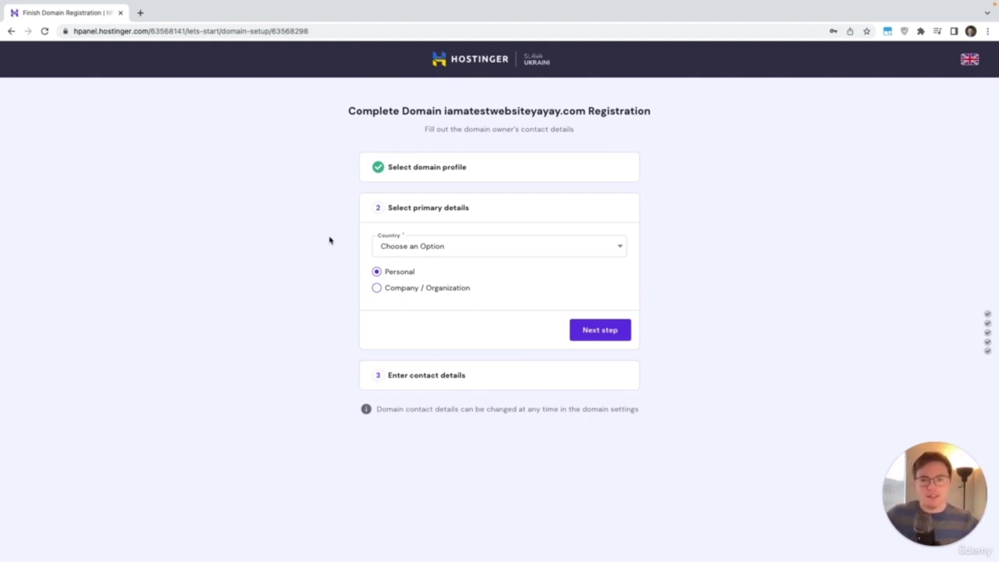
Step: Set the domain owner's country to United States of America with a company profile
click(432, 246)
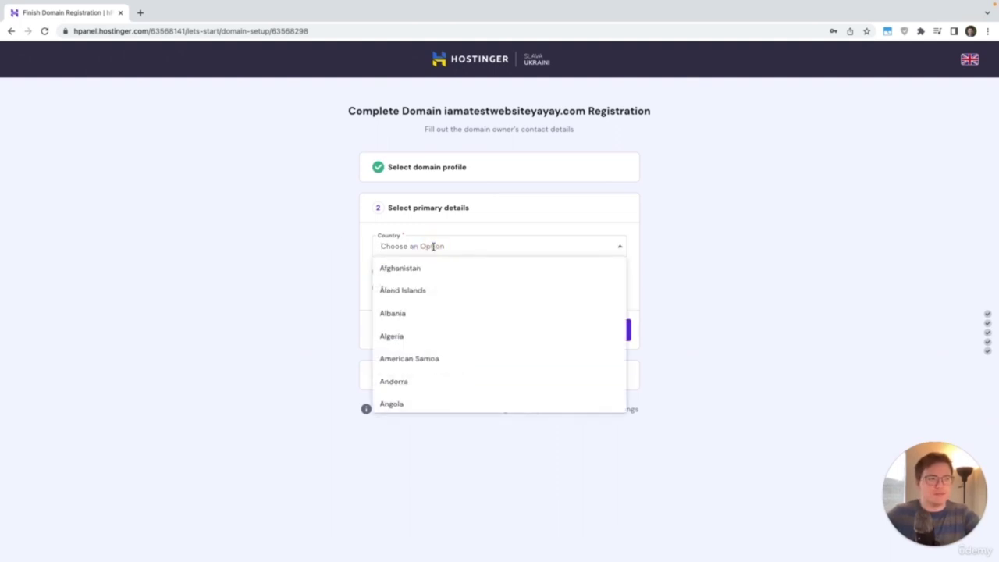
text(united)
click(447, 314)
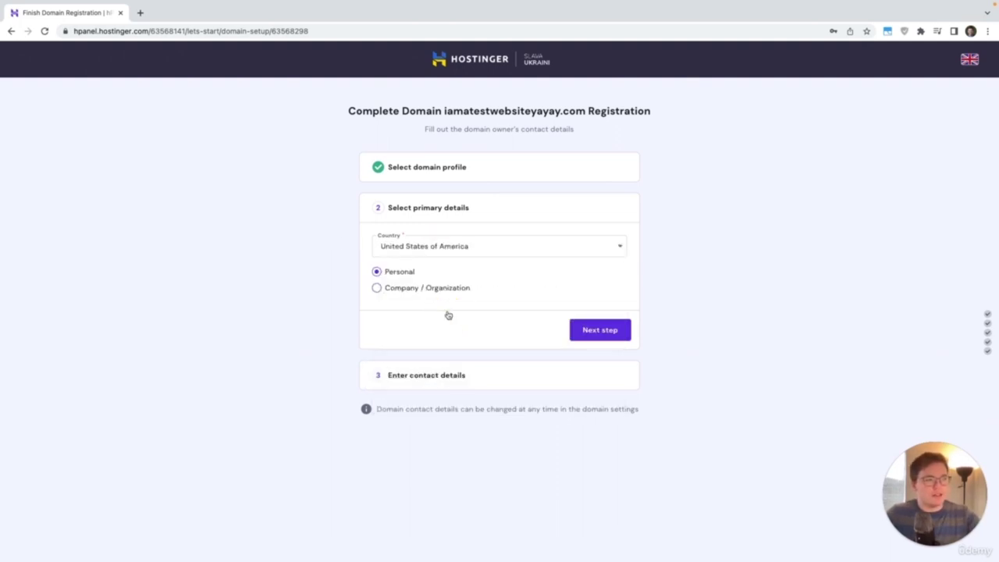
click(378, 288)
click(613, 332)
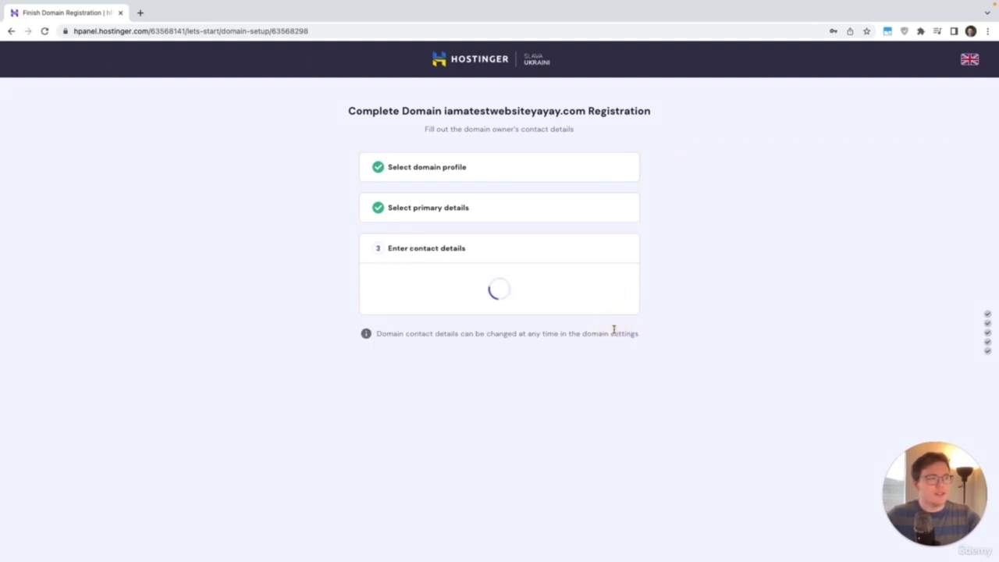
scroll(355, 381, down, 3)
scroll(354, 381, up, 2)
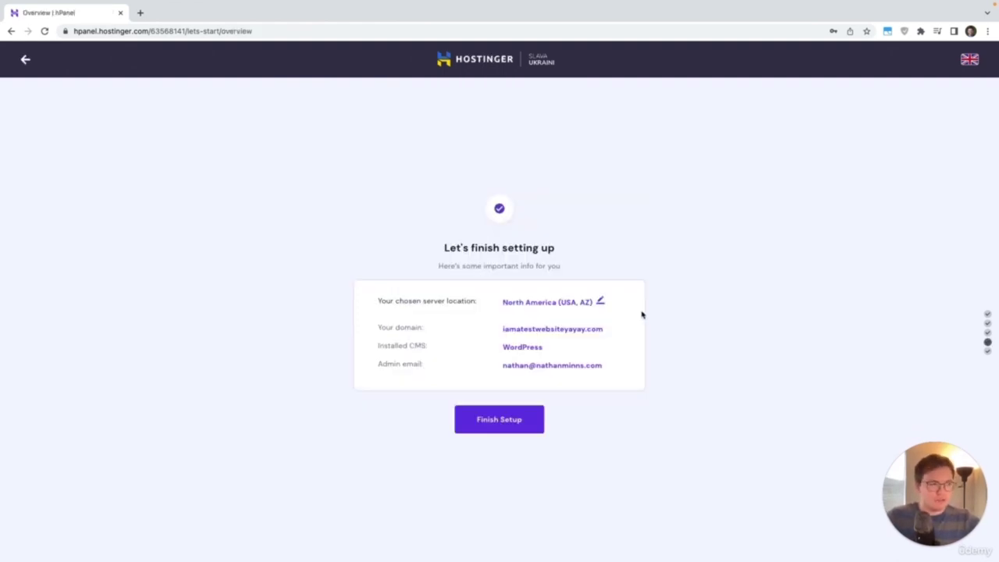
Step: Keep the North America (USA, AZ) server location and finish the website setup
click(601, 301)
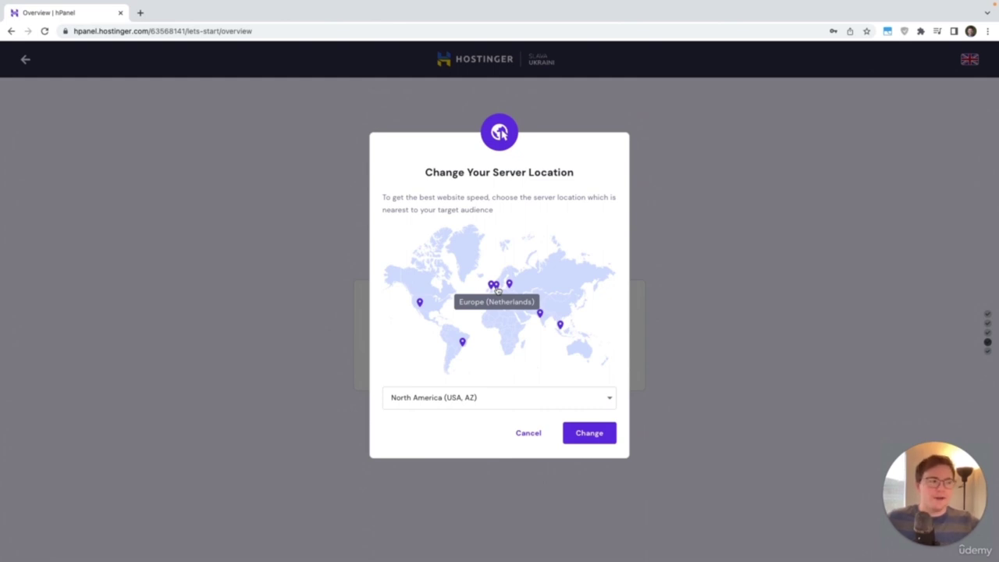
click(590, 437)
click(694, 437)
click(528, 432)
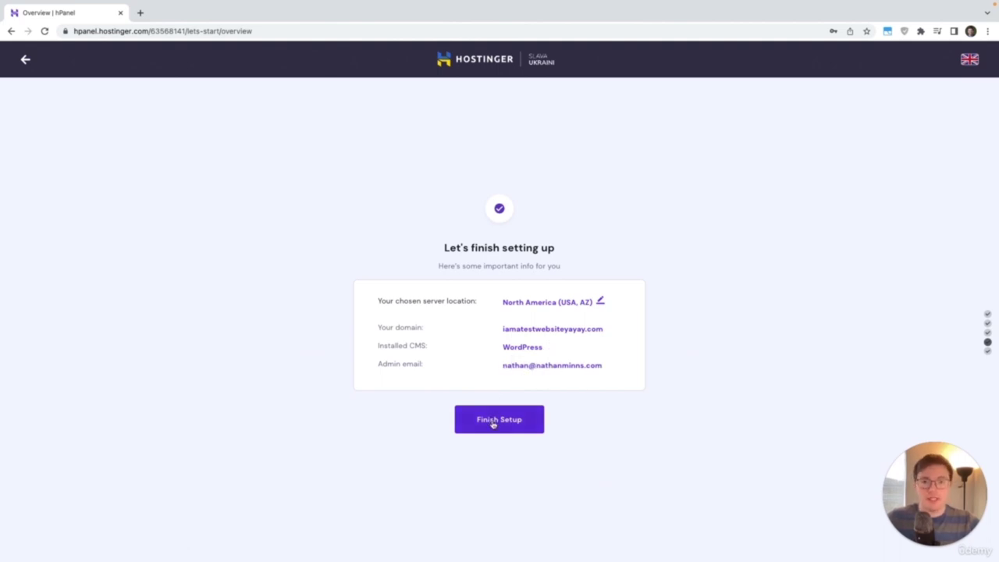
click(493, 422)
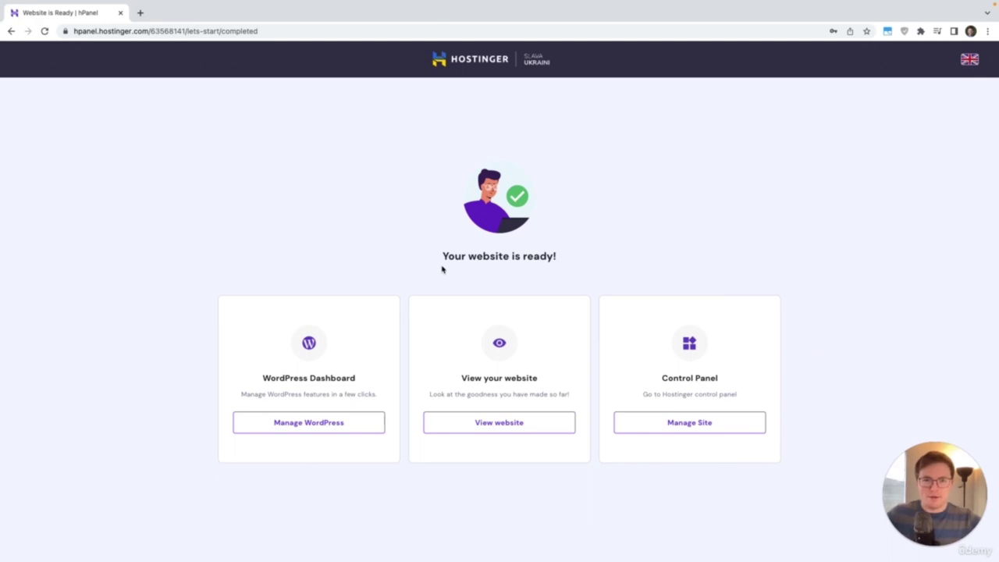
Step: View the new website in a new tab, then open its hosting account via Manage Site
click(496, 421)
click(196, 19)
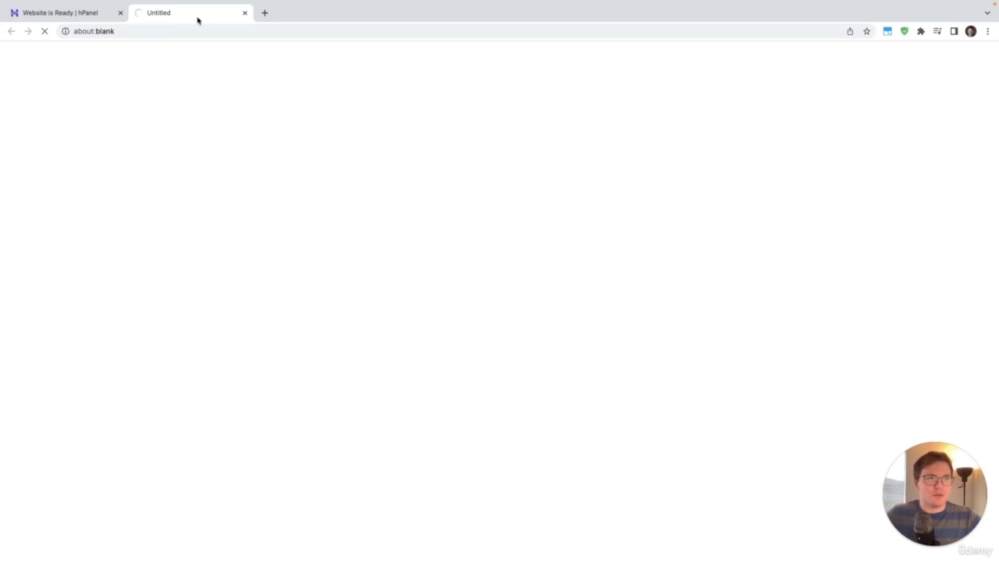
click(99, 14)
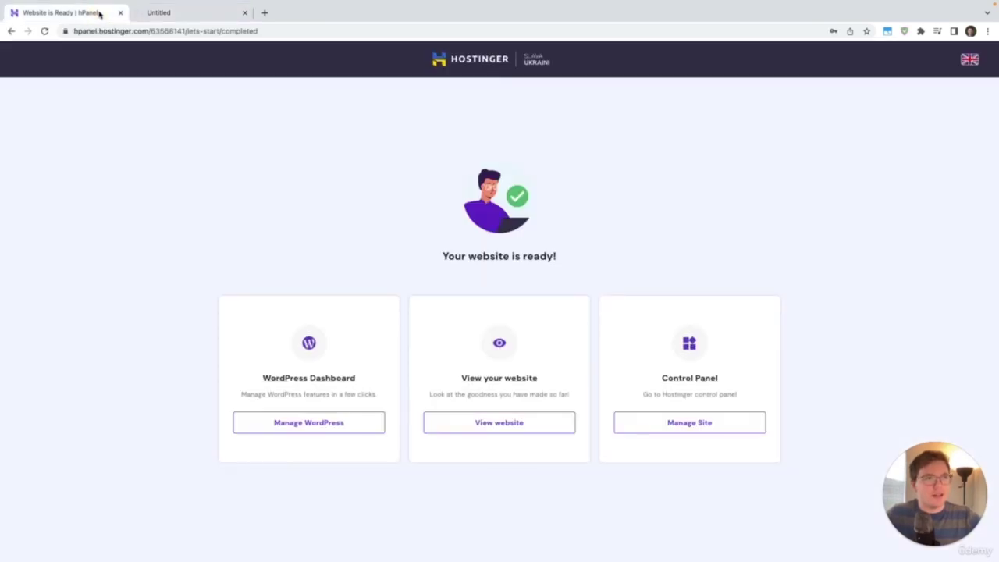
click(144, 297)
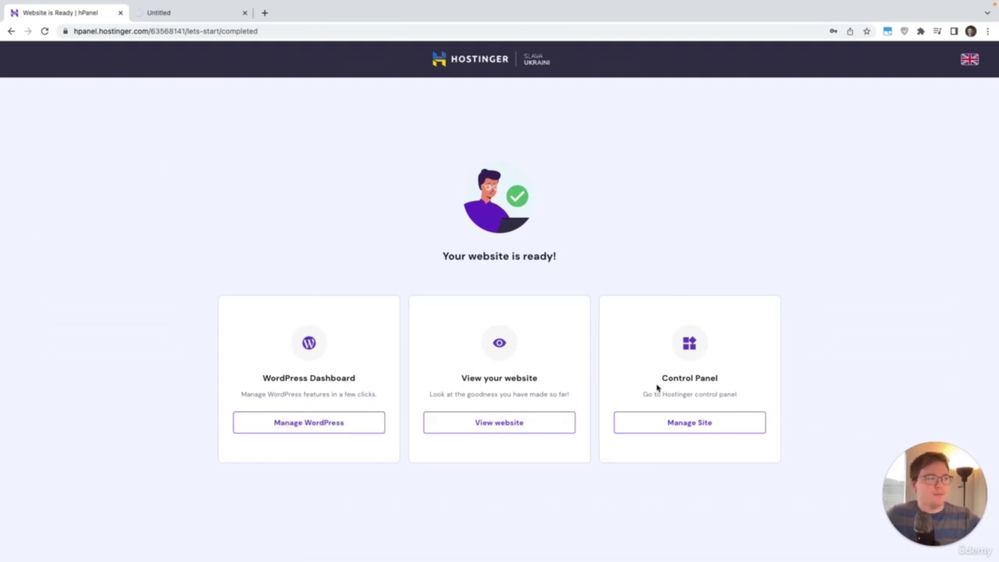
click(684, 429)
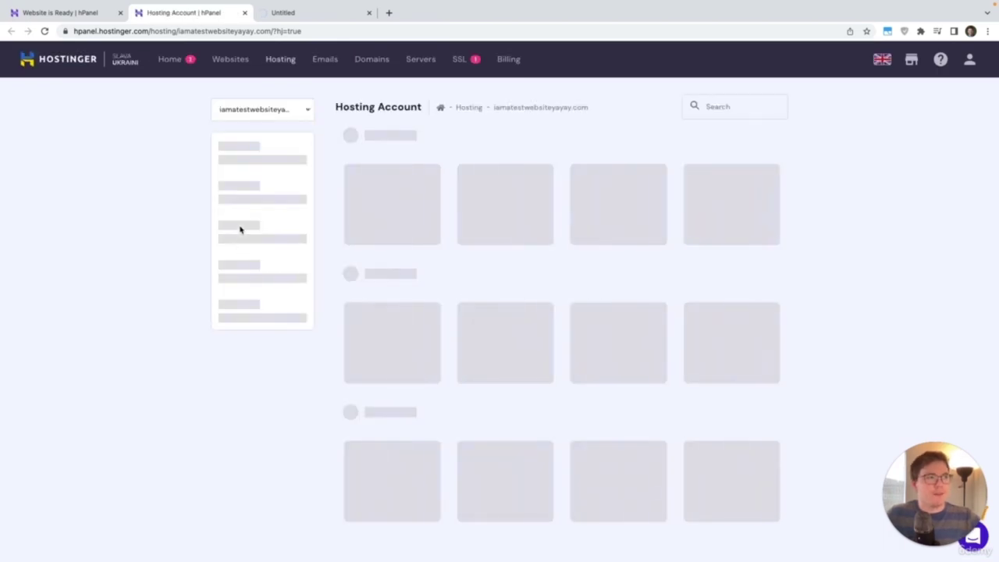
Step: Go to the hPanel home dashboard, dismiss the email setup prompt, and highlight the pending SSL Certificate Activation
click(169, 60)
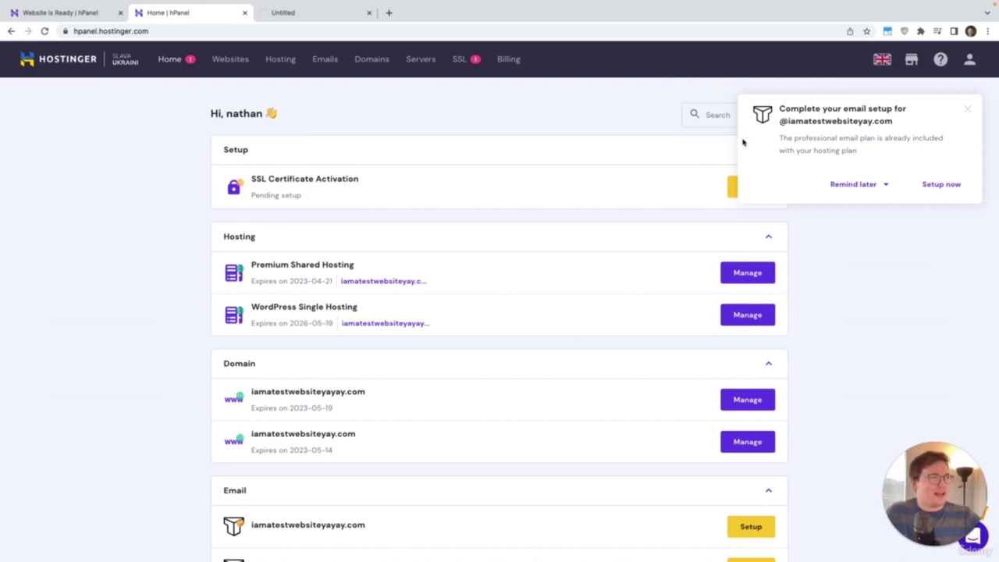
click(966, 108)
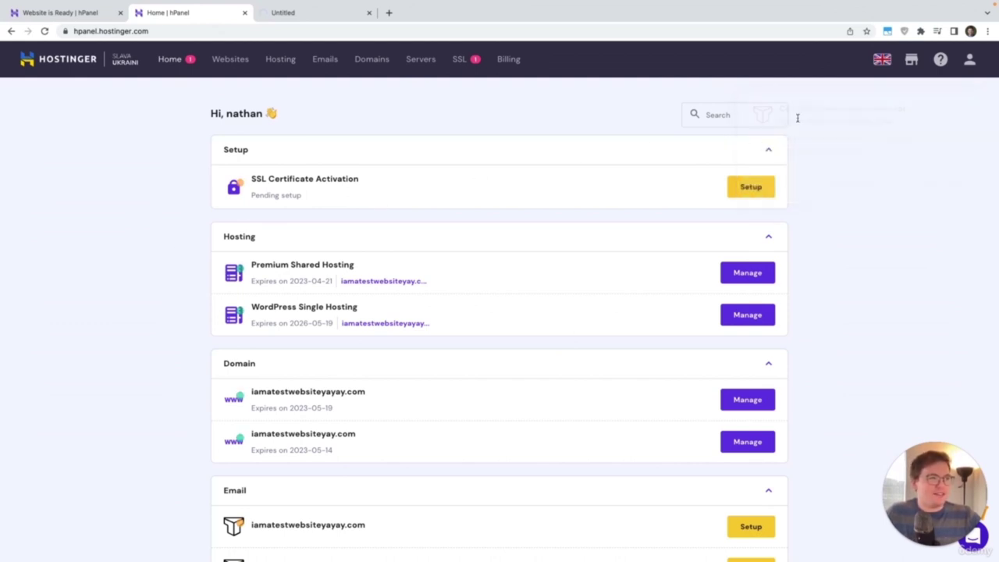
drag(250, 179, 356, 180)
click(363, 183)
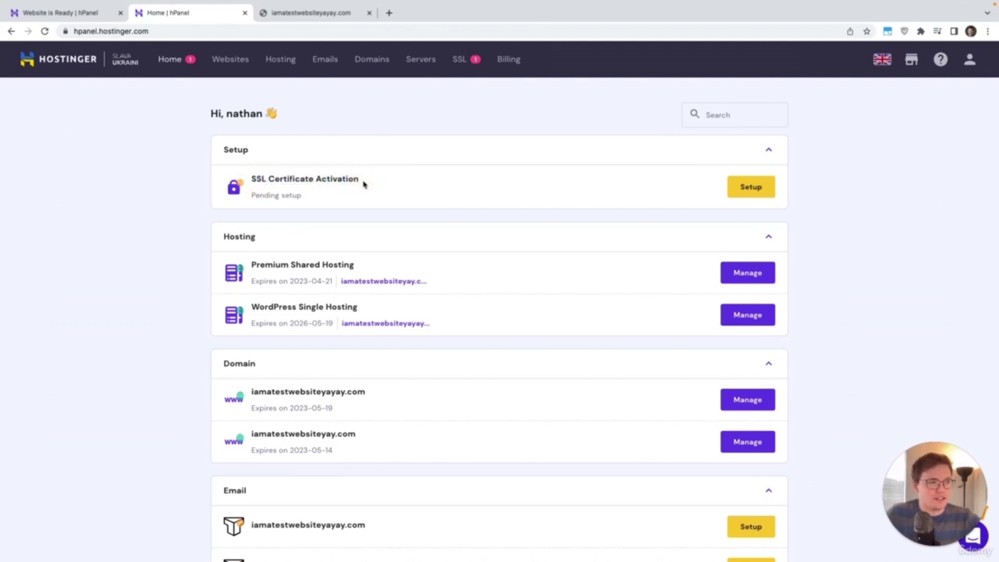
Step: Start the SSL Certificate Activation setup for iamatestwebsiteyayay.com
scroll(363, 184, down, 2)
scroll(362, 183, up, 2)
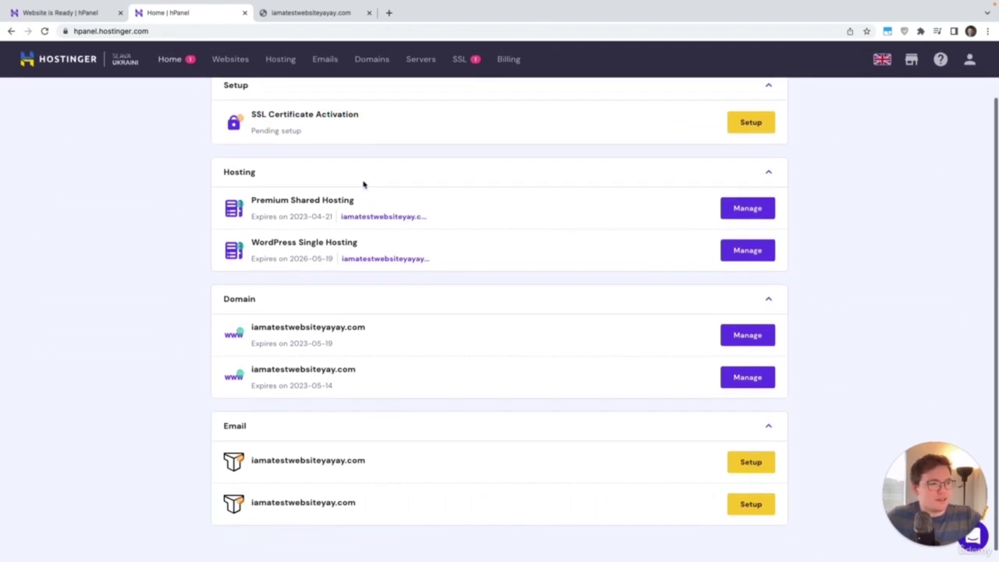
click(750, 190)
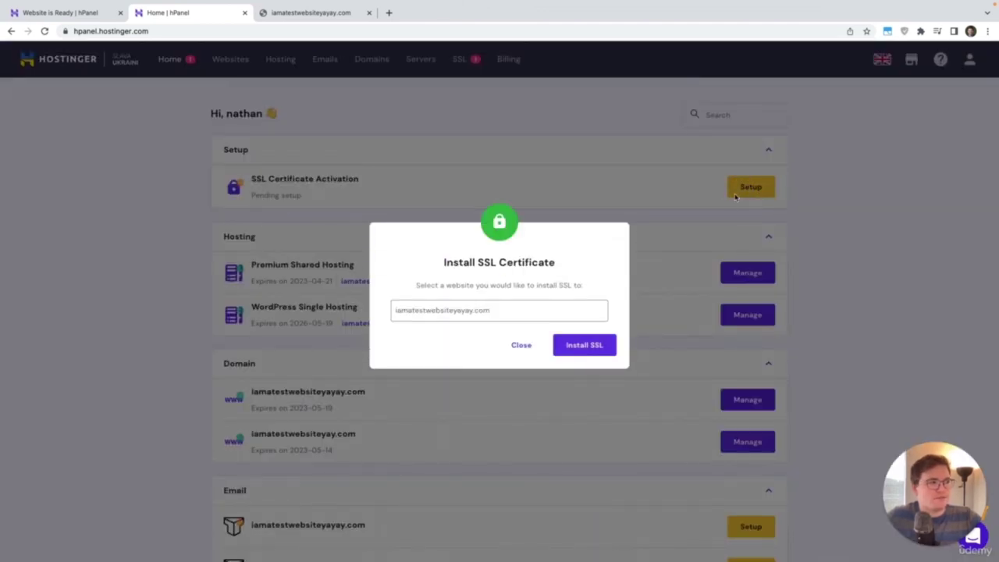
Step: Install Lifetime SSL on iamatestwebsiteyayay.com from the Install SSL Certificate dialog
drag(441, 262, 584, 263)
click(570, 268)
click(583, 349)
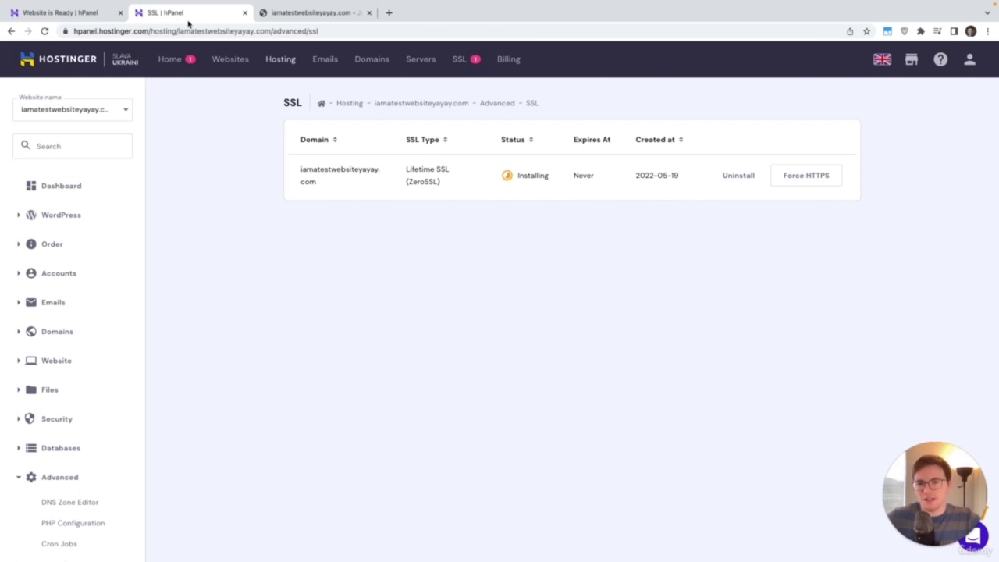
Step: View the live iamatestwebsiteyayay.com WordPress site, which is still marked Not Secure
click(296, 18)
scroll(211, 202, down, 1)
scroll(211, 201, down, 2)
scroll(212, 201, up, 3)
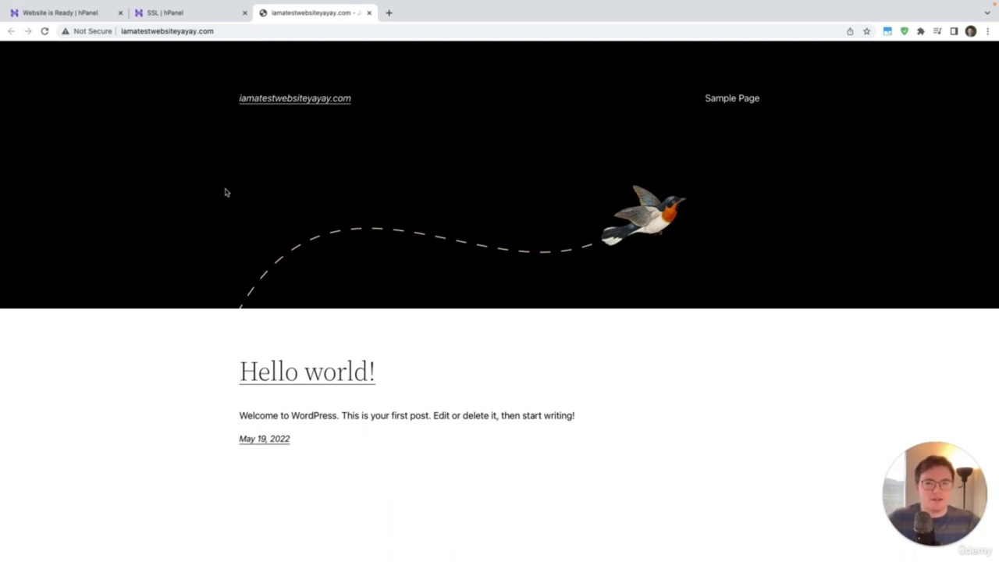
Step: Reload the SSL | hPanel page to confirm the Lifetime SSL (ZeroSSL) certificate still shows Installing
click(195, 14)
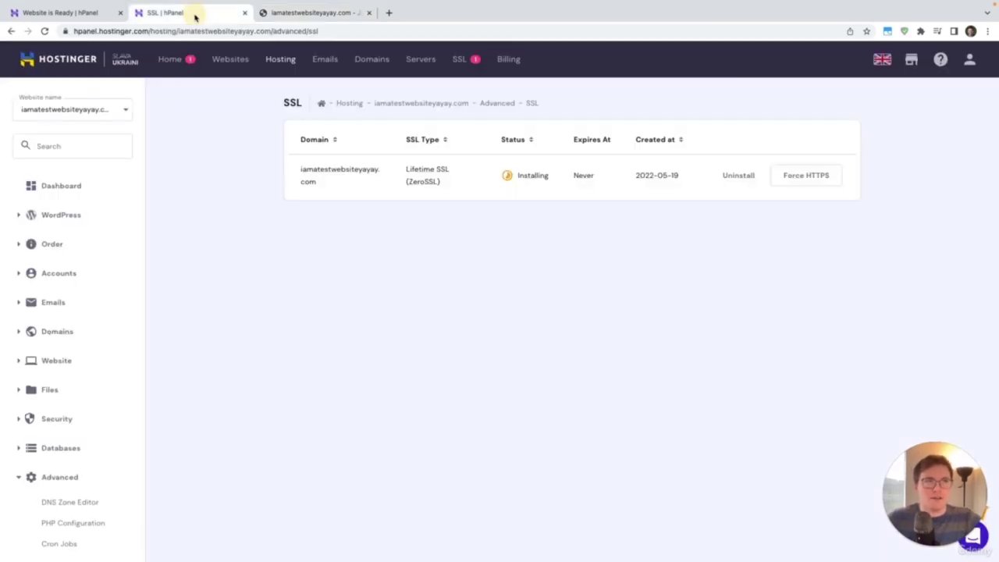
click(314, 264)
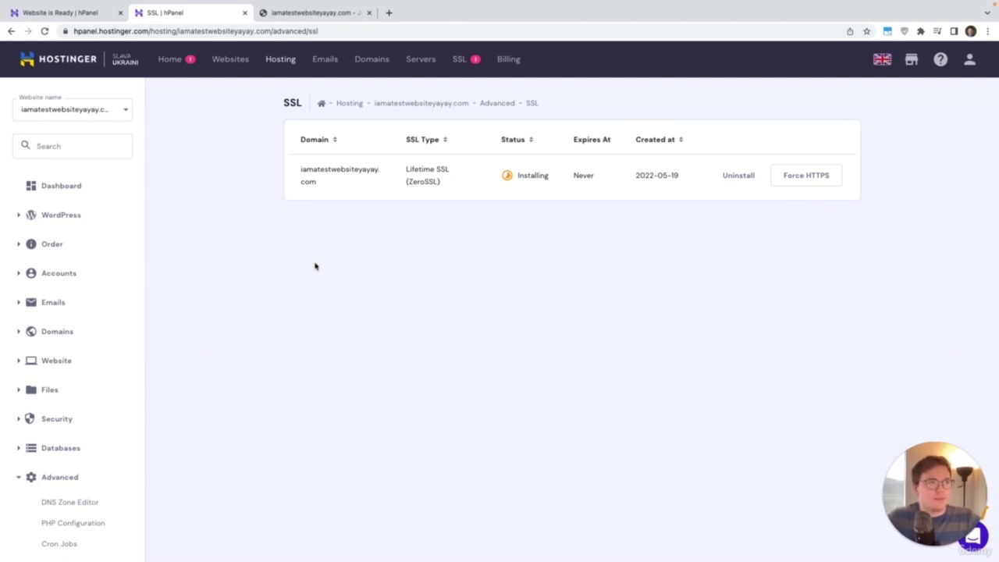
click(314, 266)
click(315, 266)
key(ctrl+r)
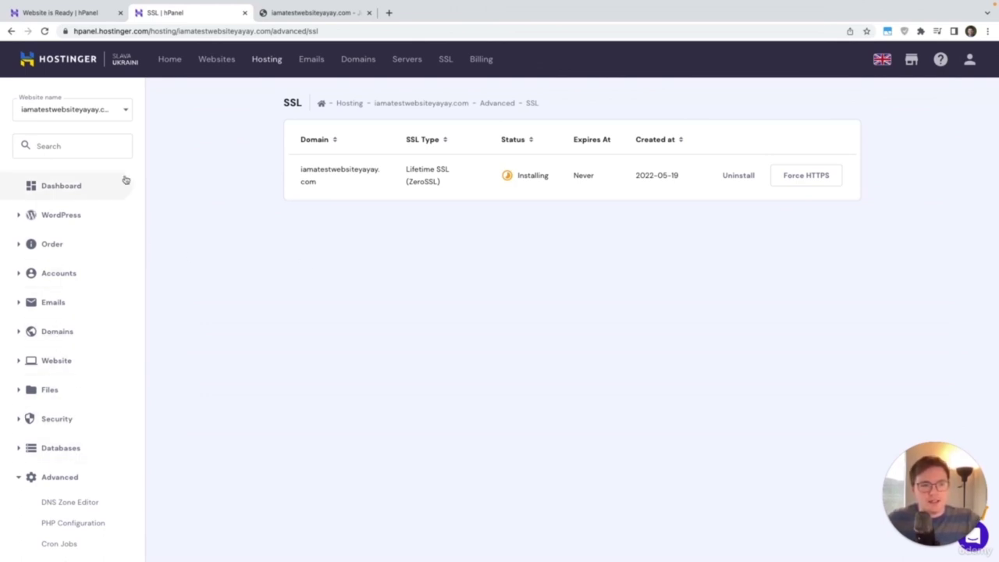
Step: Go via the hosting Dashboard to the home dashboard, where the SSL setup item no longer appears
click(79, 189)
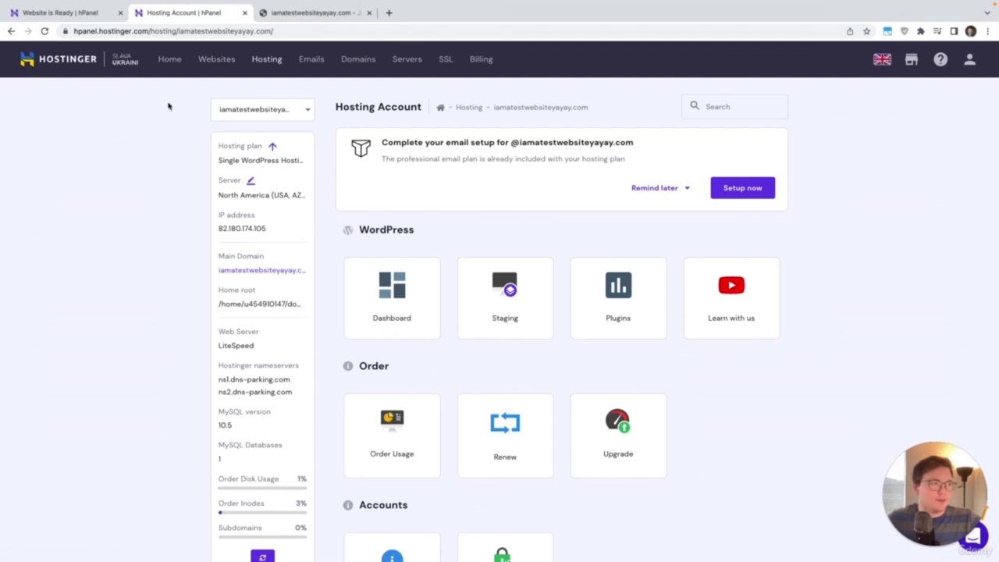
click(164, 62)
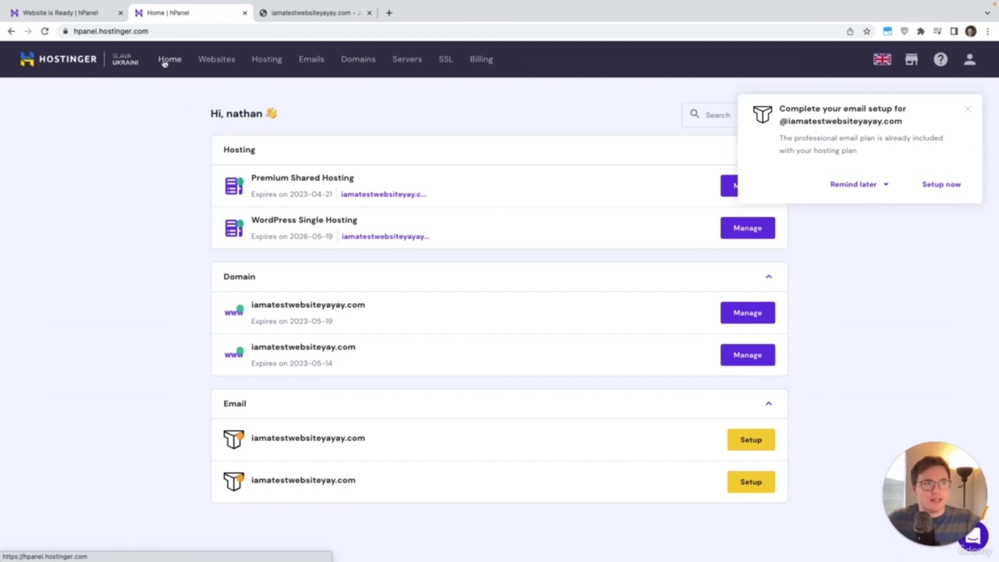
scroll(133, 335, down, 1)
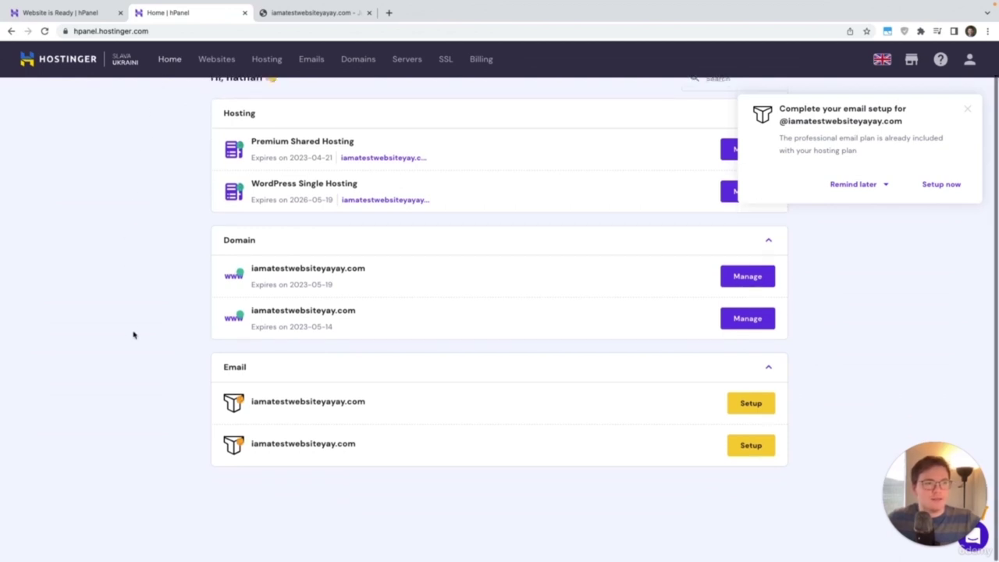
scroll(133, 335, up, 1)
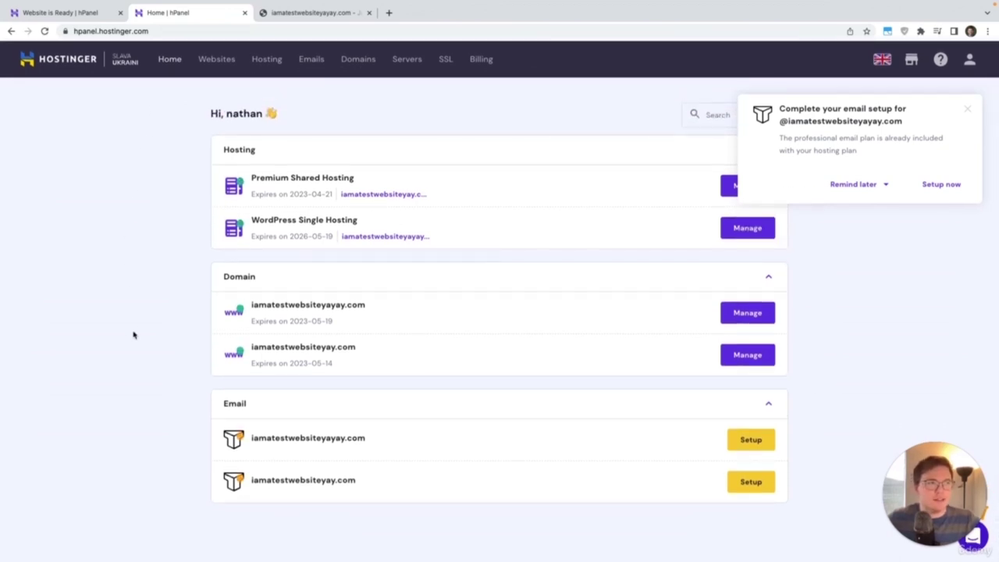
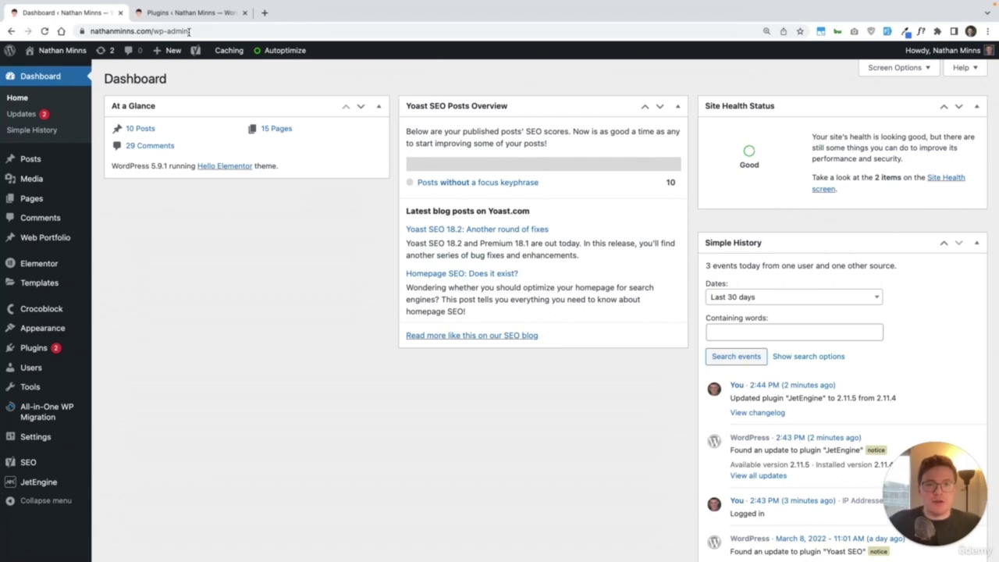
Step: Reload the dashboard to confirm no pending updates and Yoast SEO logged as updated 18.2 to 18.3
key(Return)
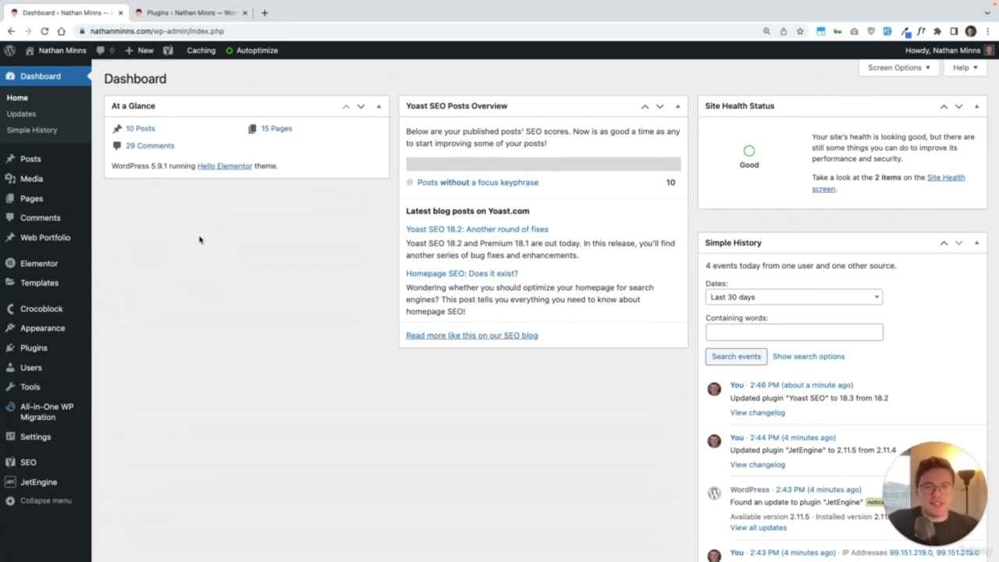
mouse_move(51, 198)
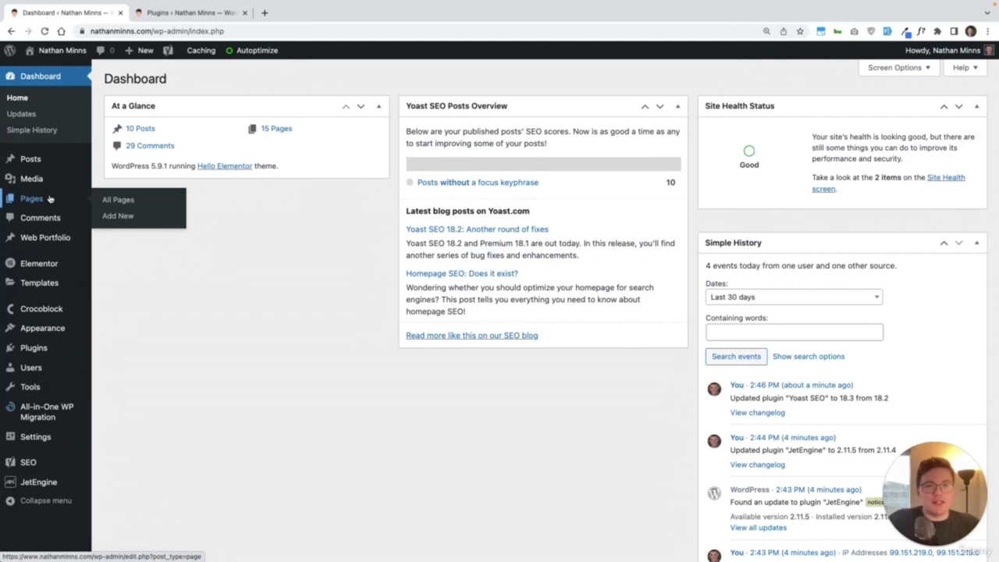
Step: From All Pages, start a new page in a new tab with a short test title, then return to the Pages list
click(49, 199)
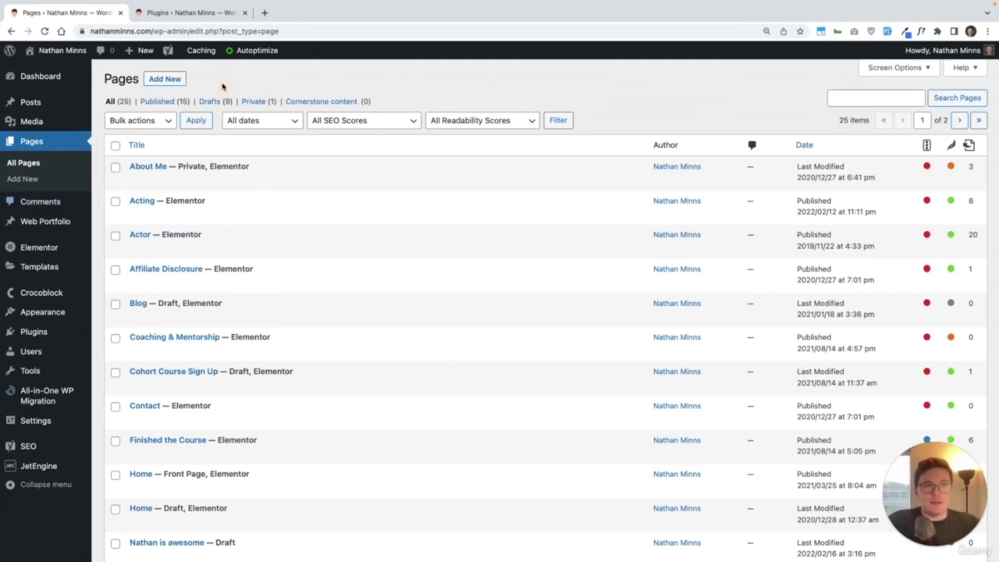
super+click(162, 82)
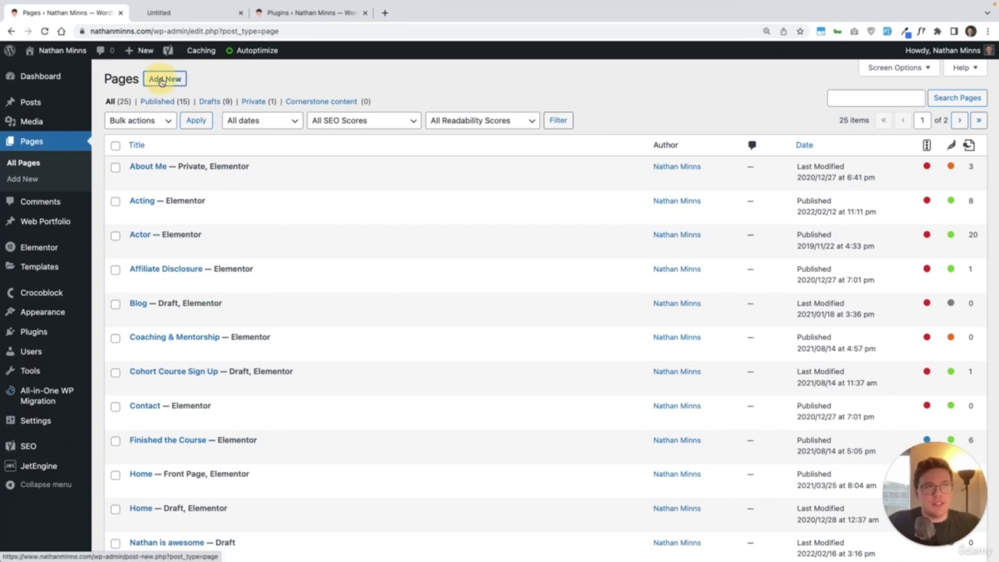
click(201, 15)
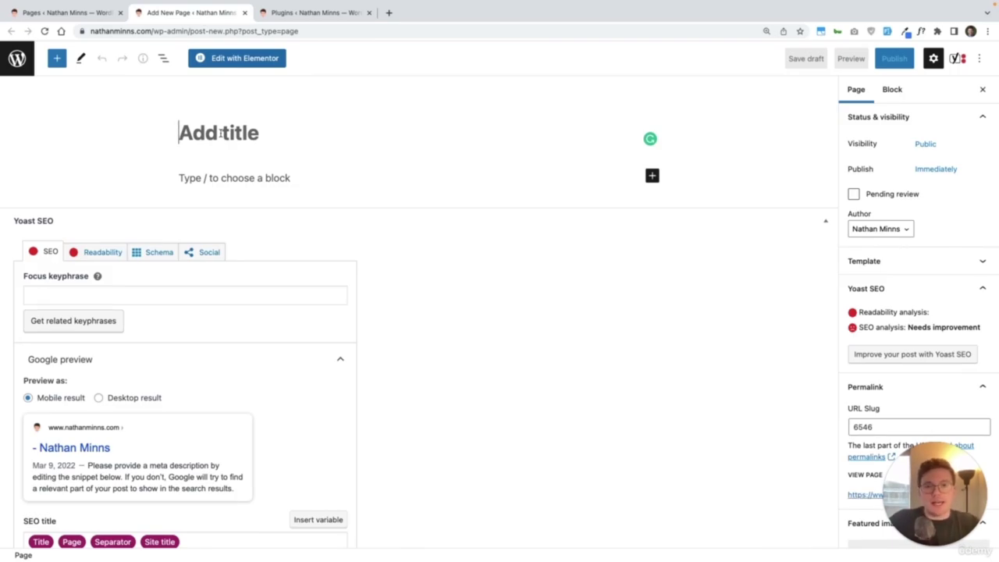
text(Nathan i)
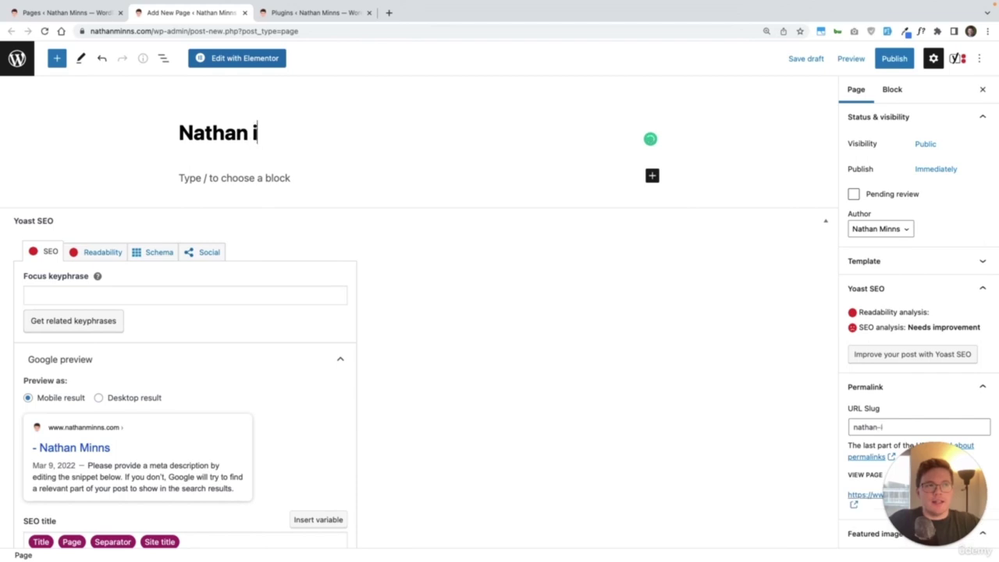
text(s awesome)
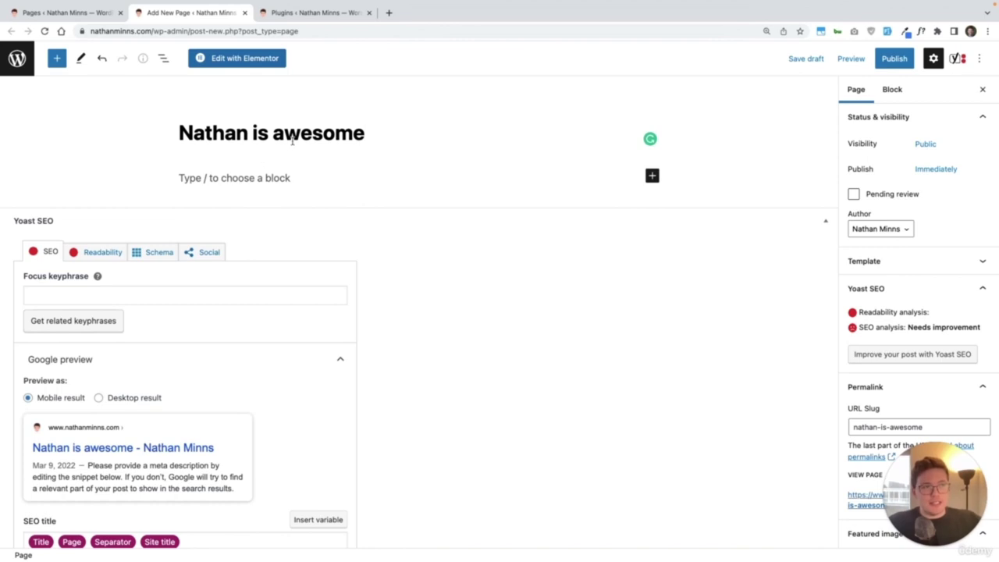
click(890, 61)
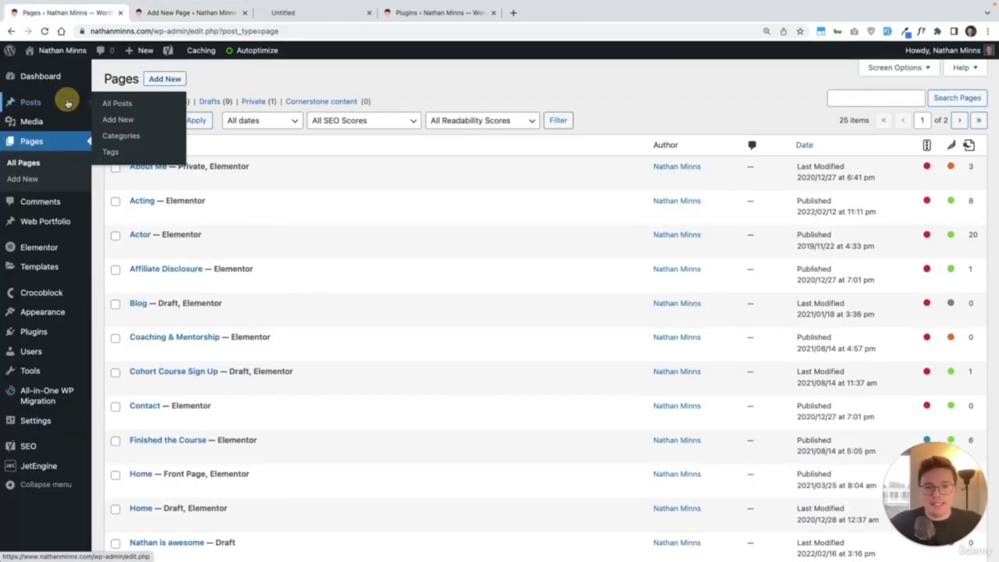
Step: Start a new post in a separate tab, giving it a test title and a first paragraph
click(312, 16)
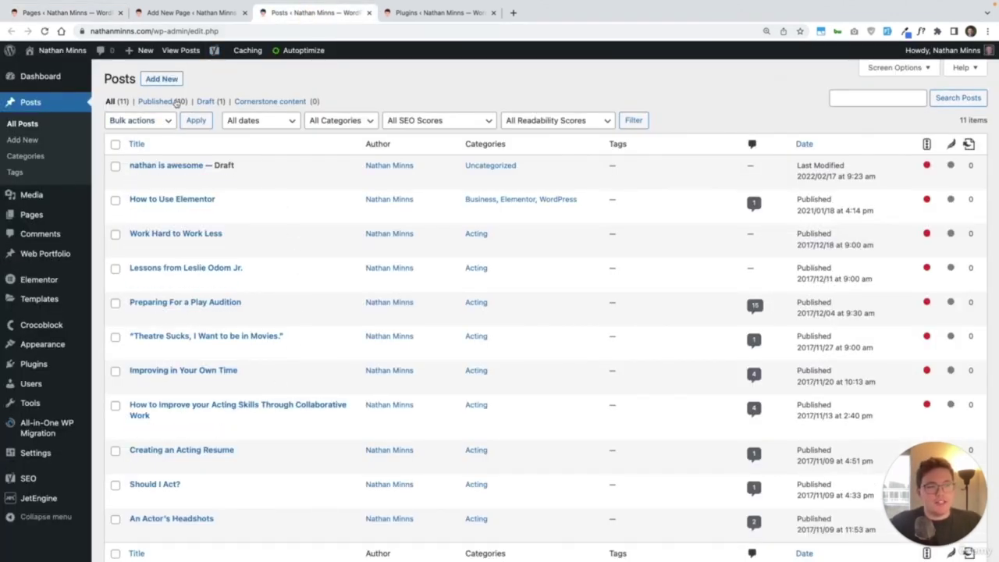
middle_click(160, 82)
click(427, 19)
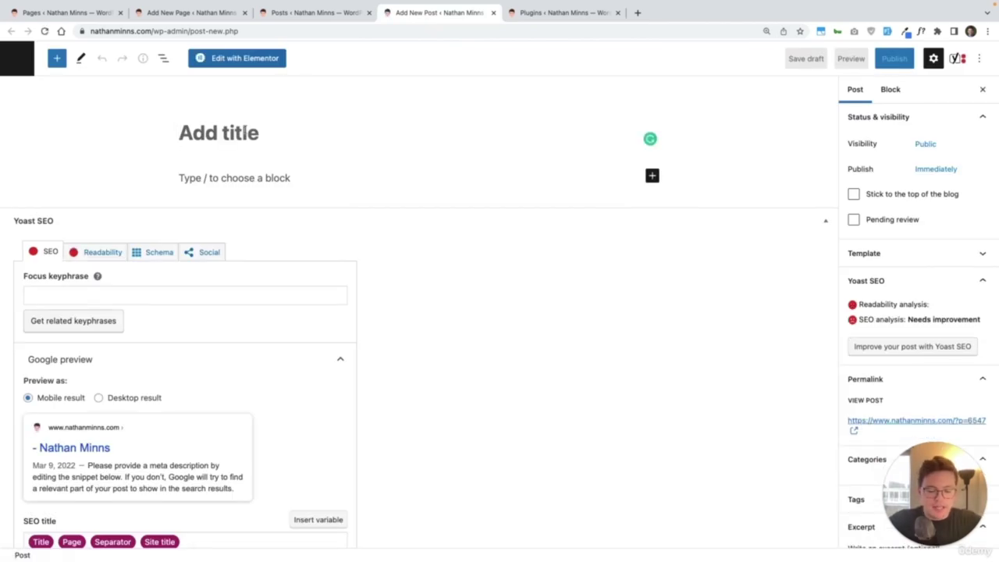
text(Nathan is awesome)
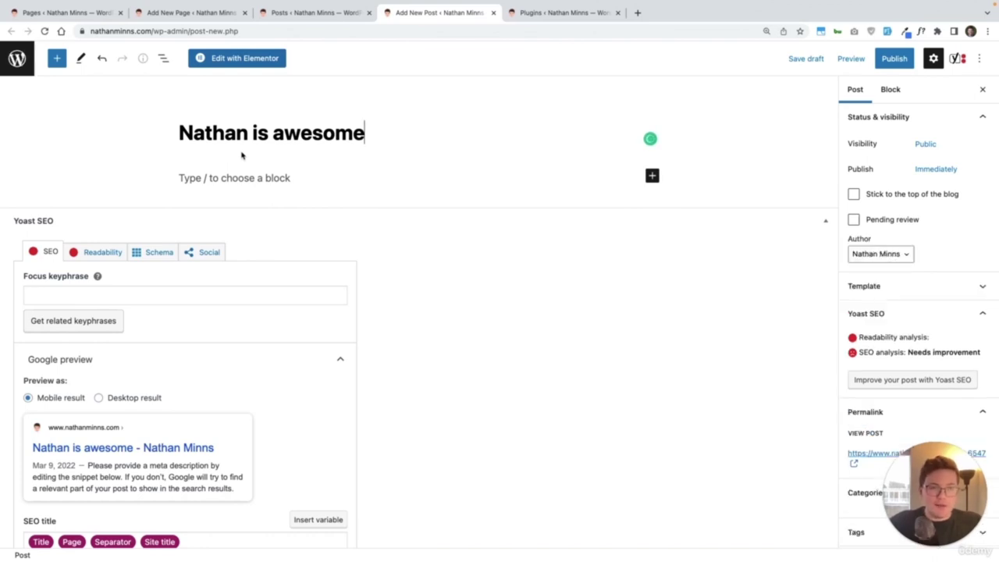
click(243, 175)
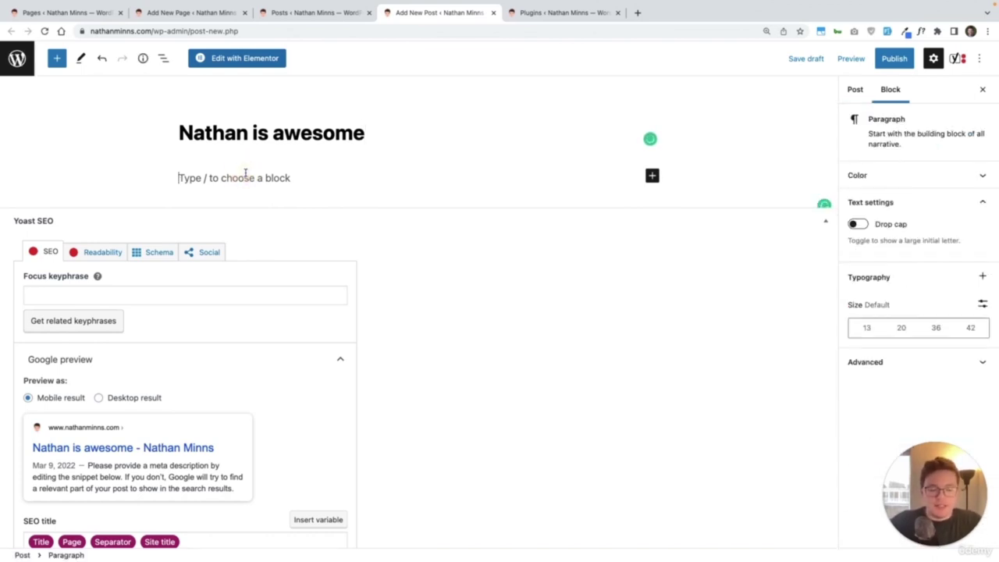
text(nathan is awesome)
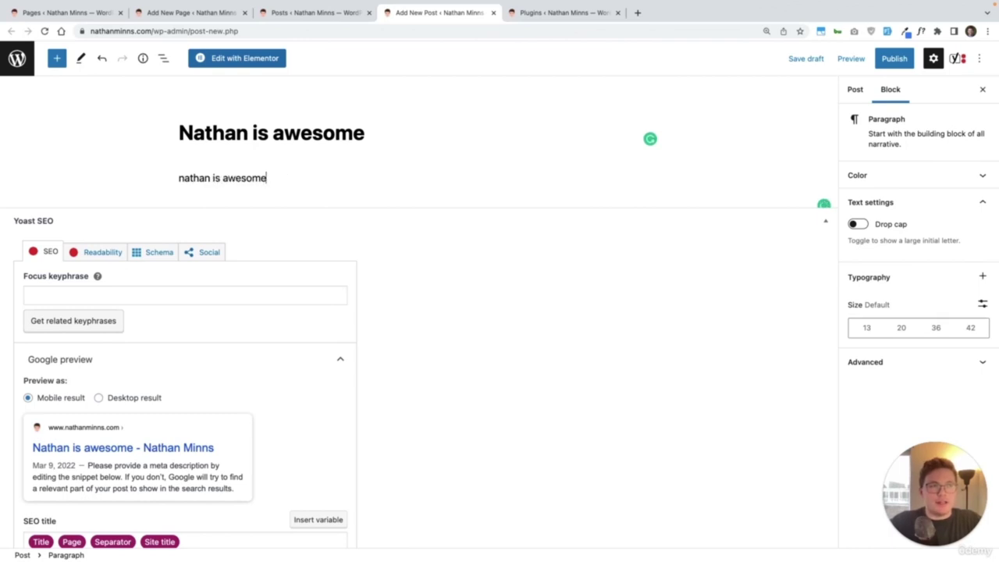
text(! :))
Step: Change the paragraph to 'Super awesome!', paste it repeatedly below, and bring up the pre-publish checks
key(BackSpace)
key(BackSpace)
key(BackSpace)
text(Super awesome!)
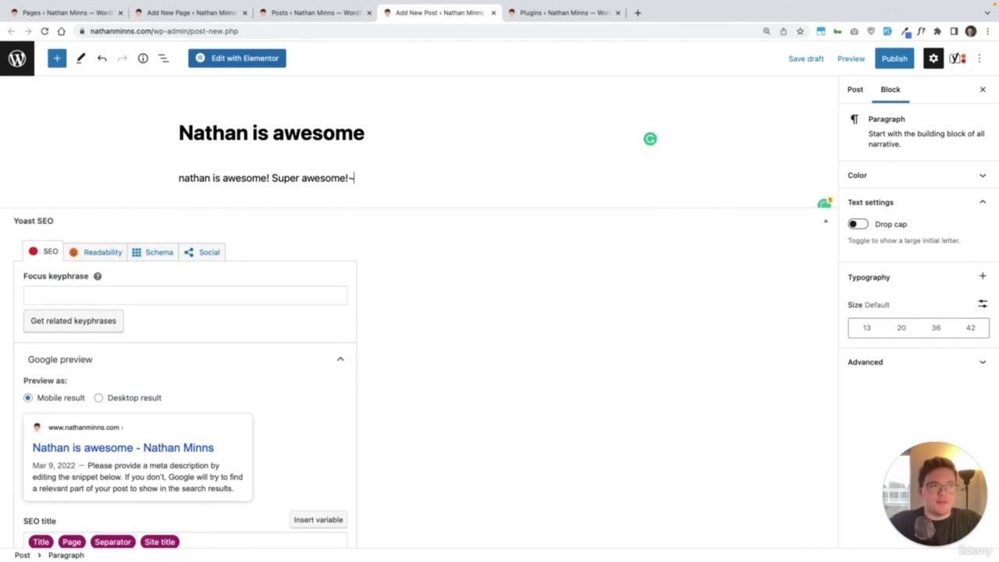
key(BackSpace)
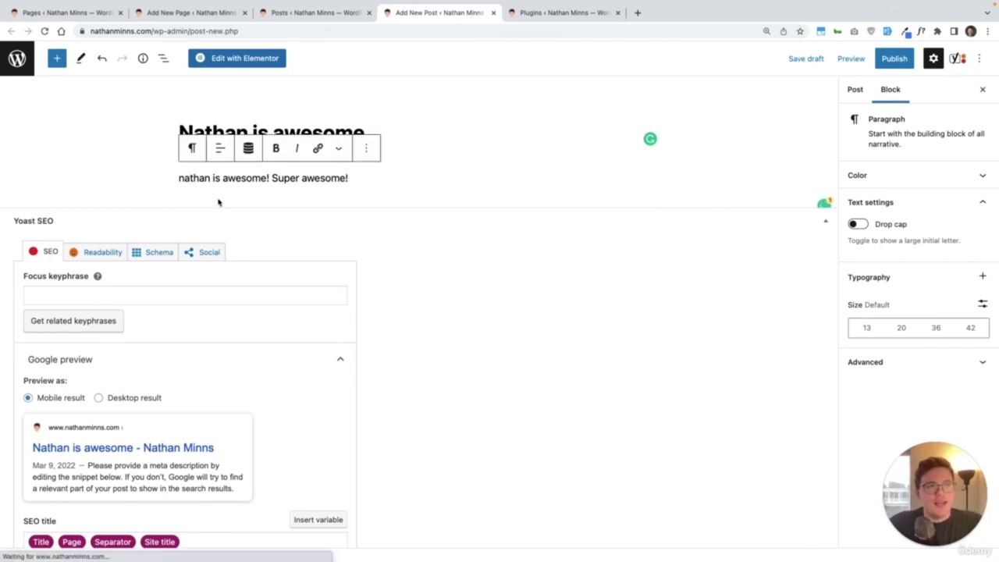
triple_click(330, 179)
click(361, 183)
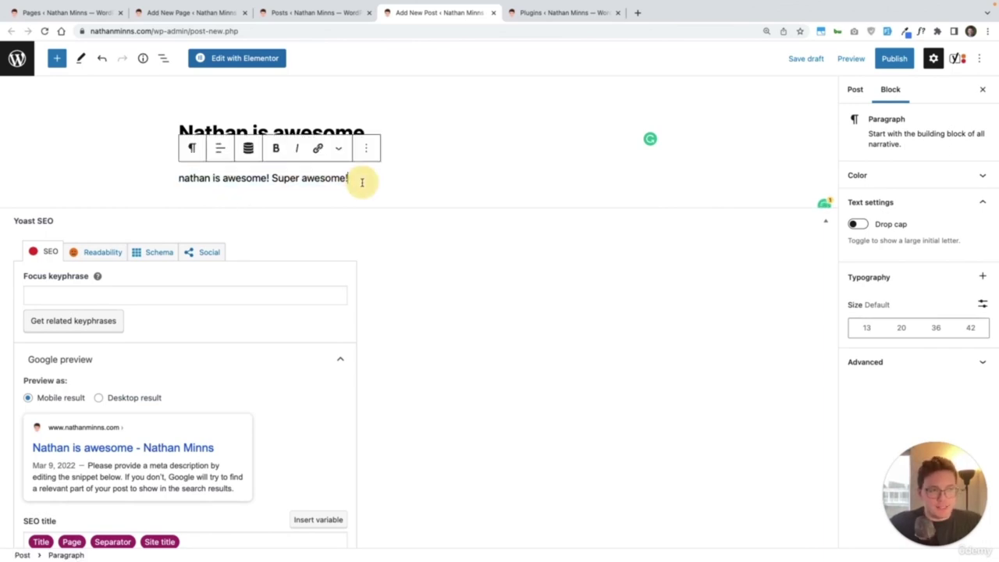
key(Return)
key(ctrl+v)
key(ctrl+v)
key(ctrl+v)
key(ctrl+v)
key(ctrl+v)
key(ctrl+v)
key(ctrl+v)
key(ctrl+v)
key(ctrl+v)
key(ctrl+v)
key(ctrl+v)
key(ctrl+v)
key(ctrl+v)
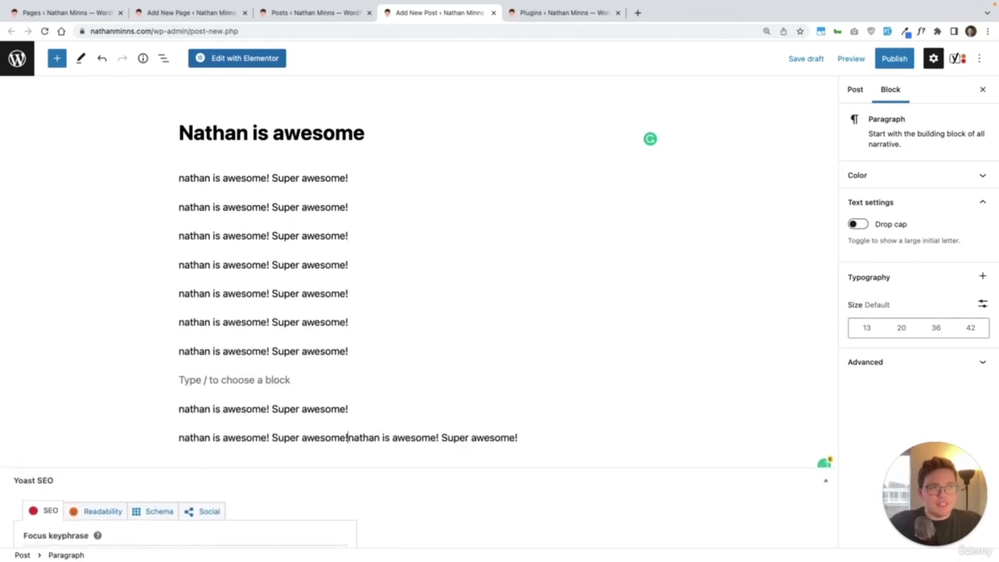
key(ctrl+v)
key(ctrl+v)
scroll(225, 327, up, 1)
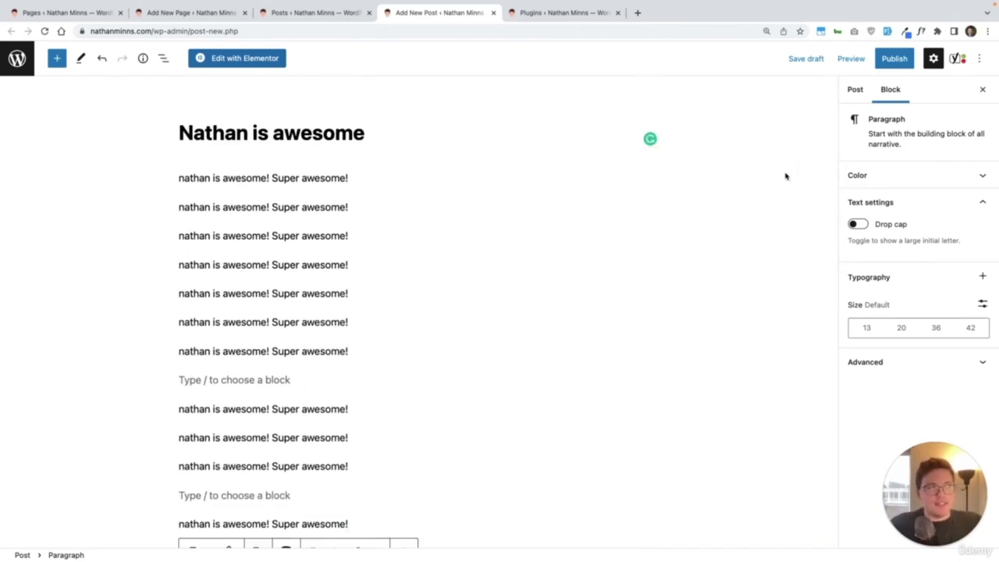
click(894, 59)
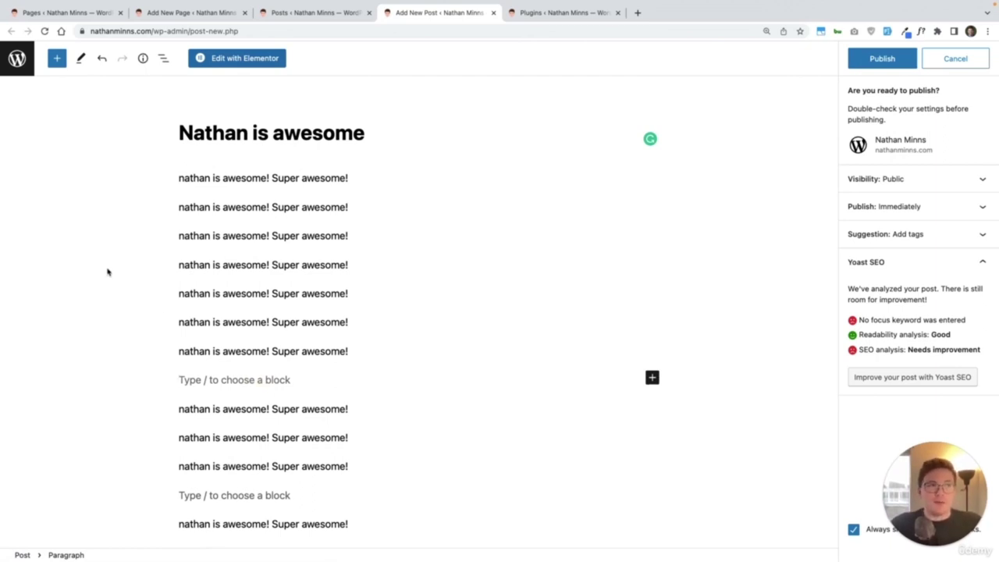
Step: Back in the Pages tab, go to Appearance > Themes to see Hello Elementor and Twenty Twenty-Two
click(78, 13)
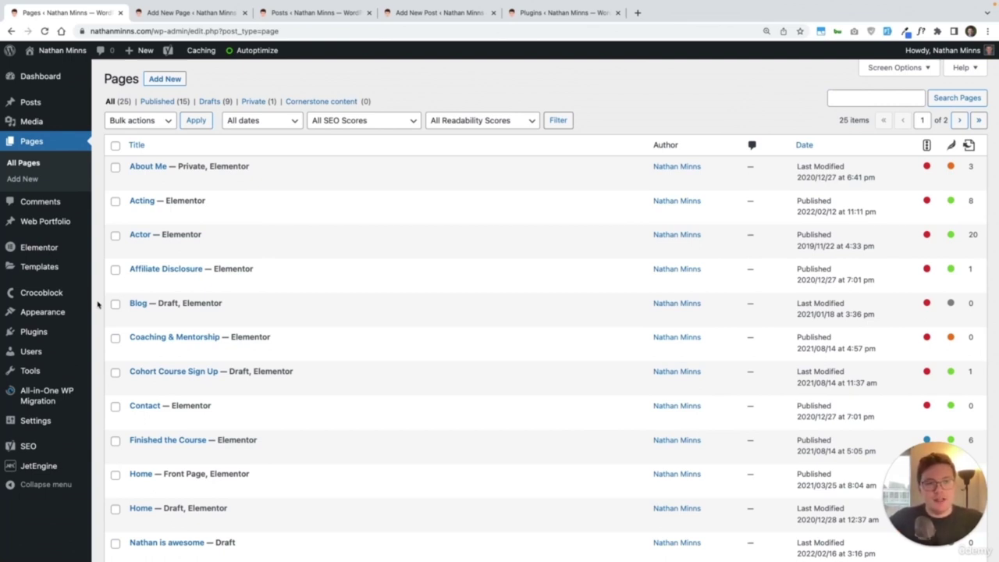
mouse_move(74, 313)
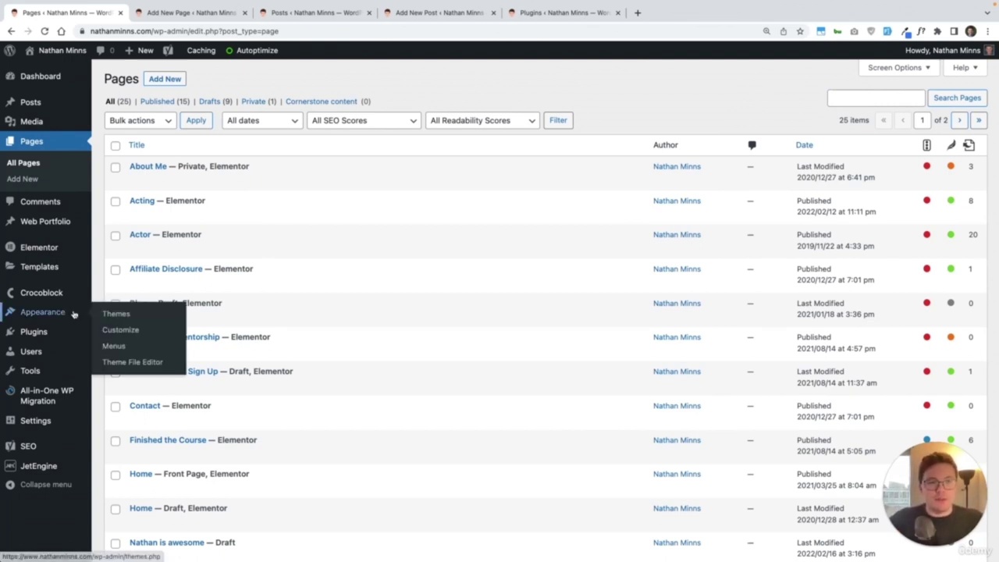
click(116, 313)
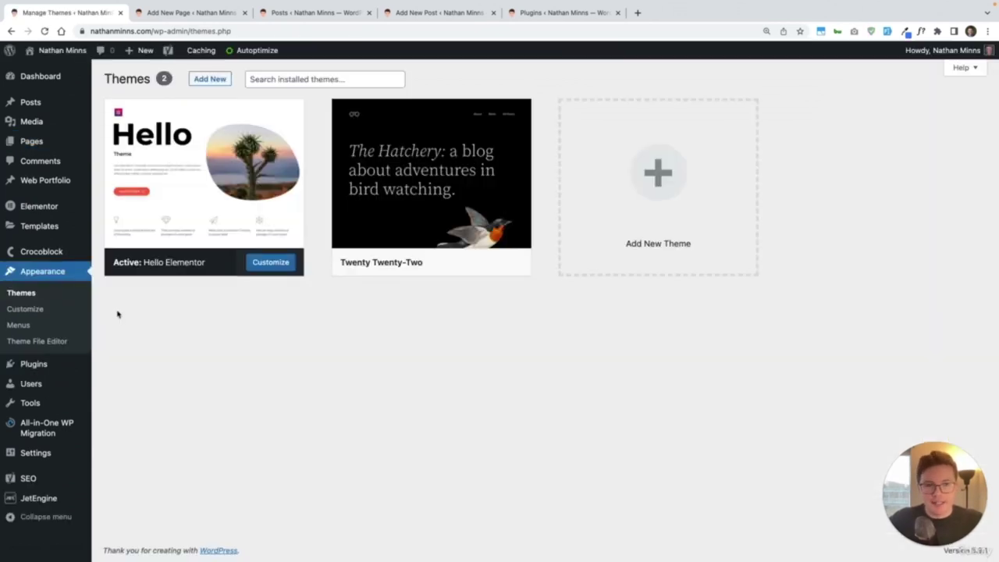
Step: Open Add Themes and scroll through the 4698 Popular themes
click(211, 81)
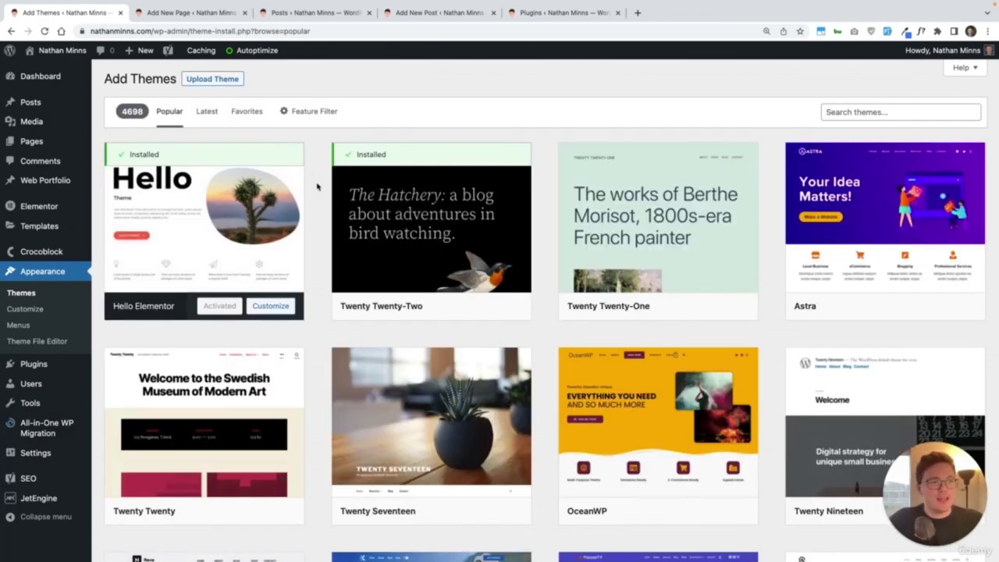
scroll(317, 186, down, 5)
scroll(316, 186, down, 12)
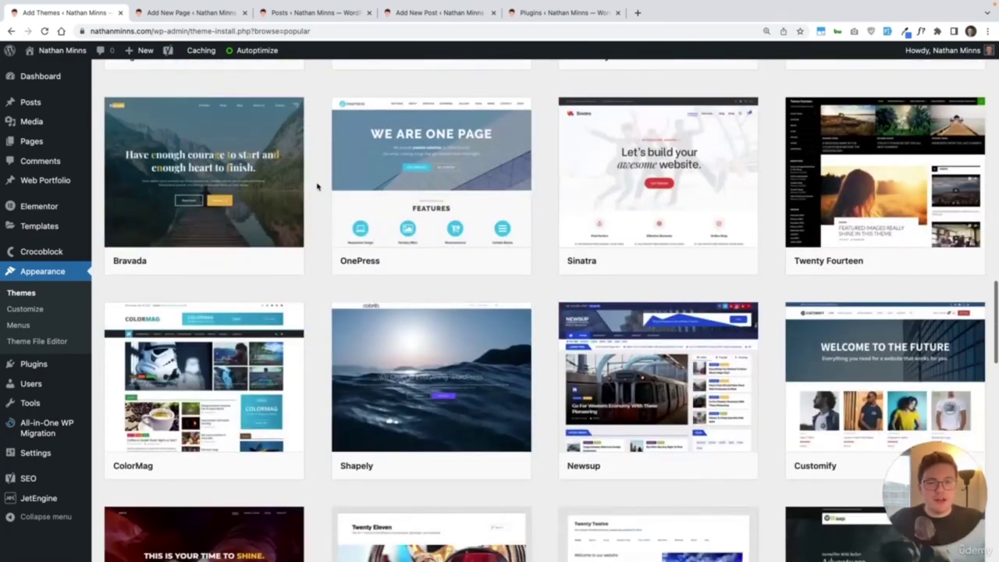
scroll(315, 185, up, 20)
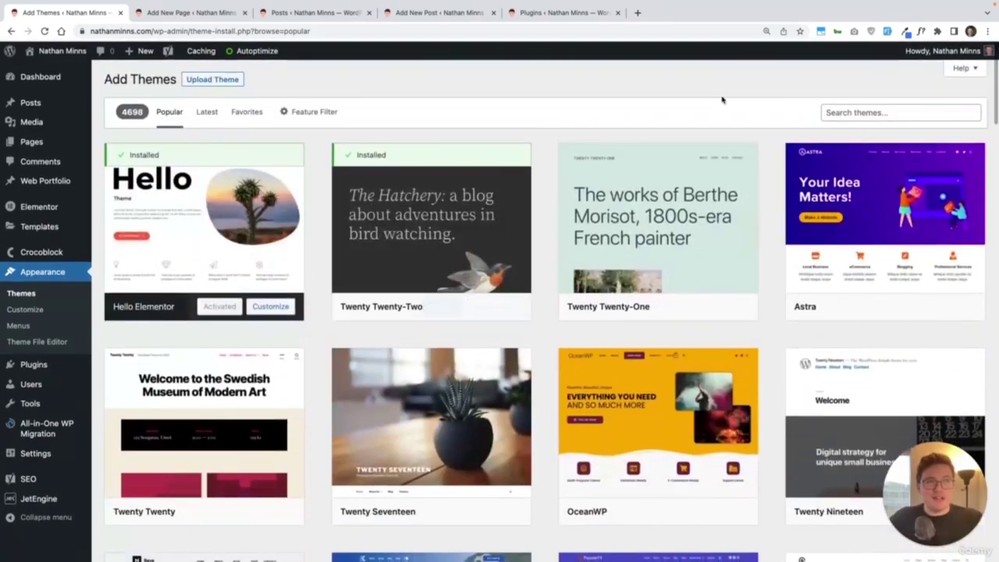
Step: Search the theme directory for 'lawyer', scroll the results, then go back to installed Themes
click(838, 116)
text(law)
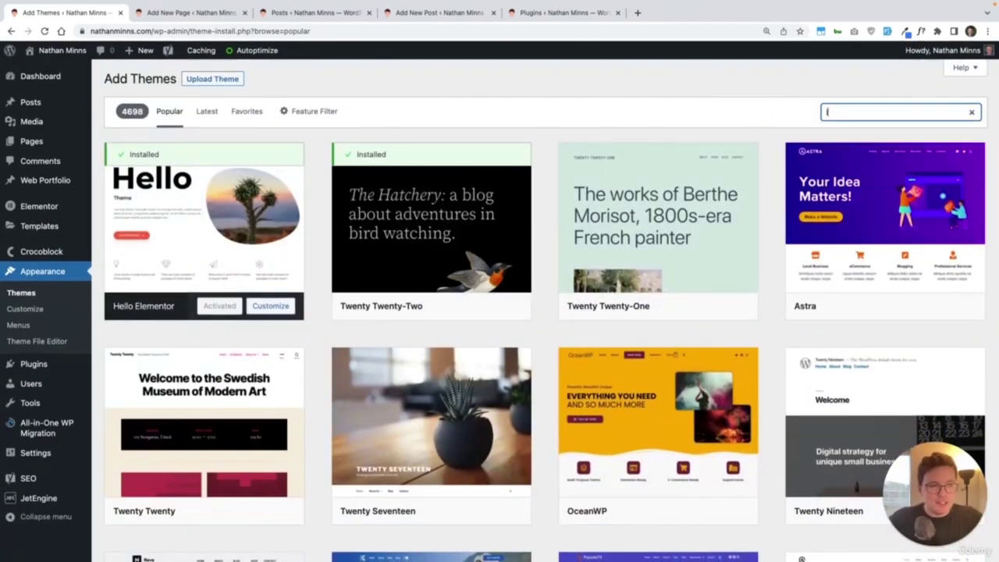
text(yer)
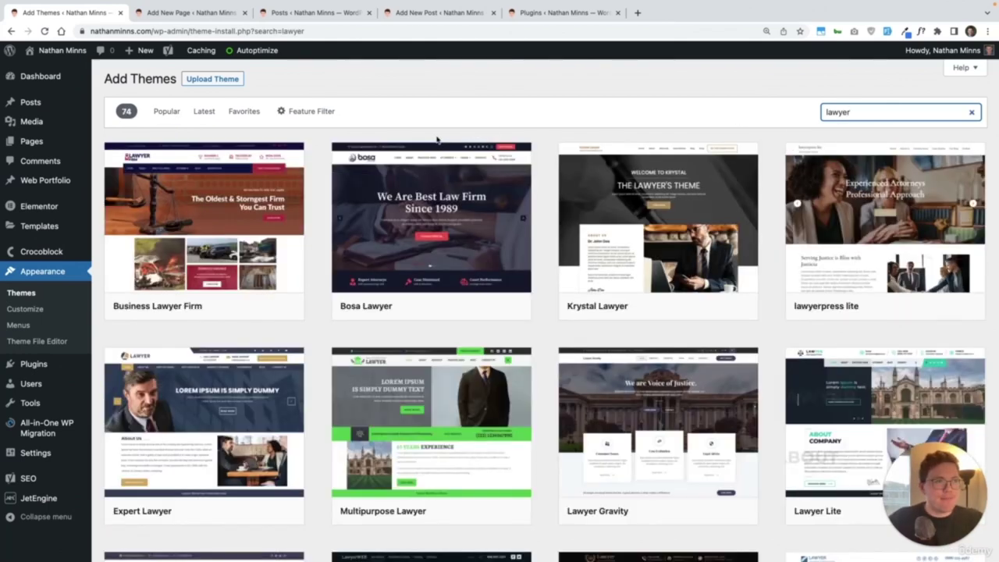
scroll(314, 312, down, 7)
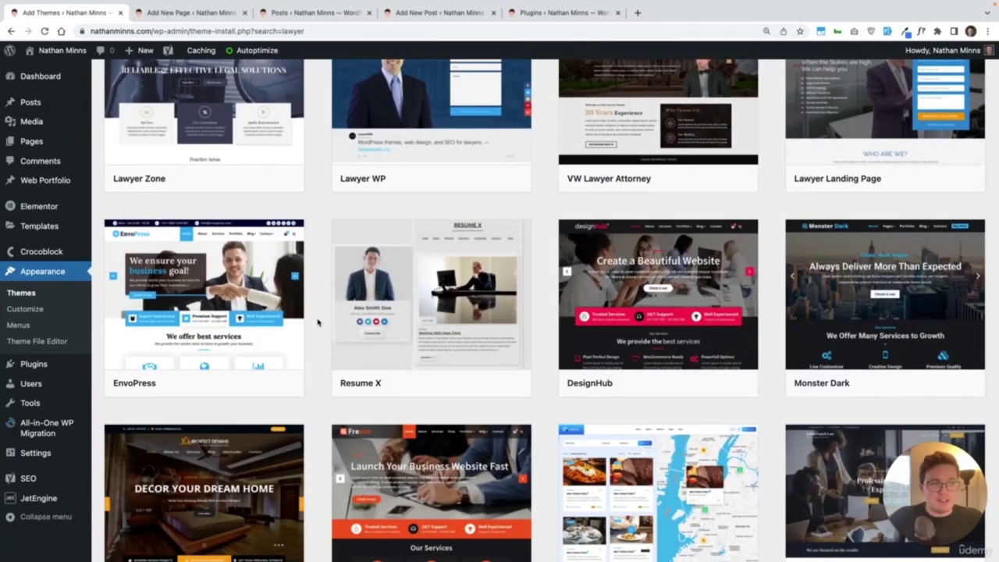
scroll(316, 322, down, 4)
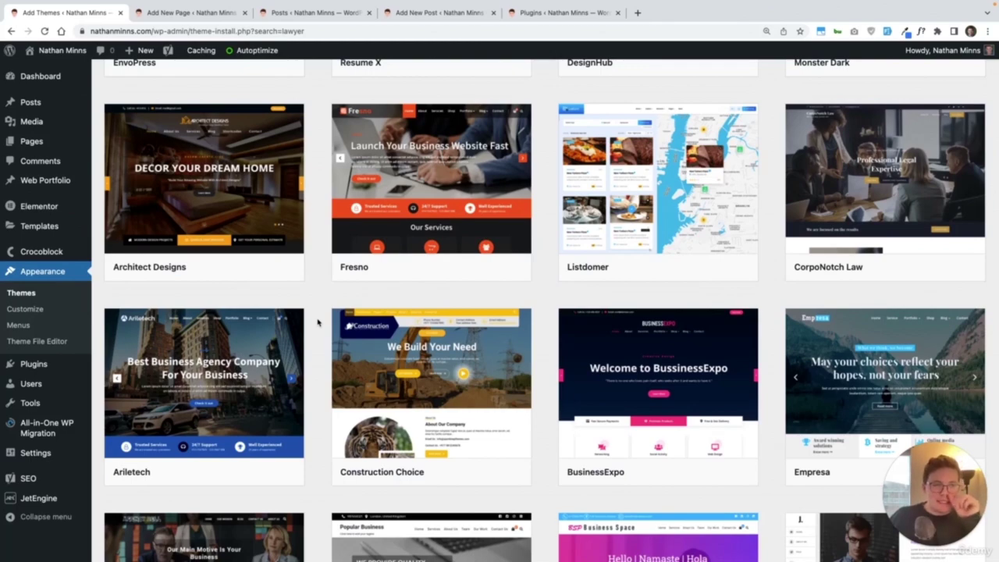
scroll(318, 322, up, 3)
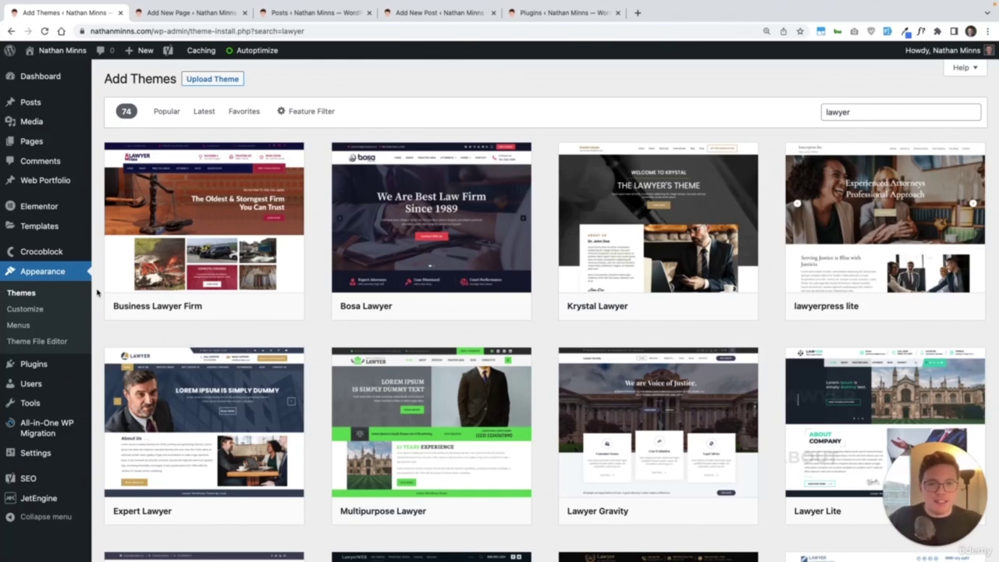
click(23, 293)
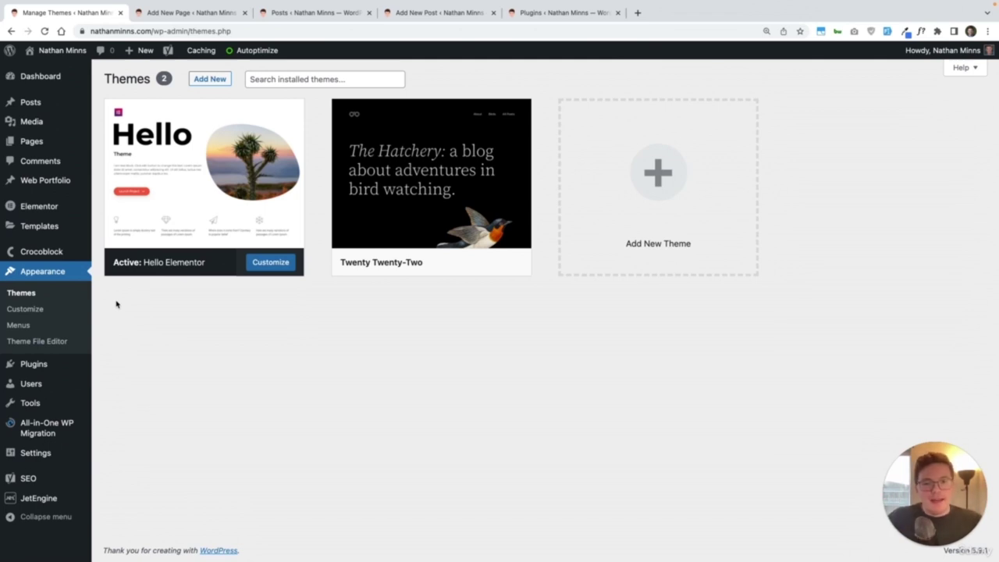
Step: Open Installed Plugins and highlight Elementor among the 11 active plugins
mouse_move(78, 365)
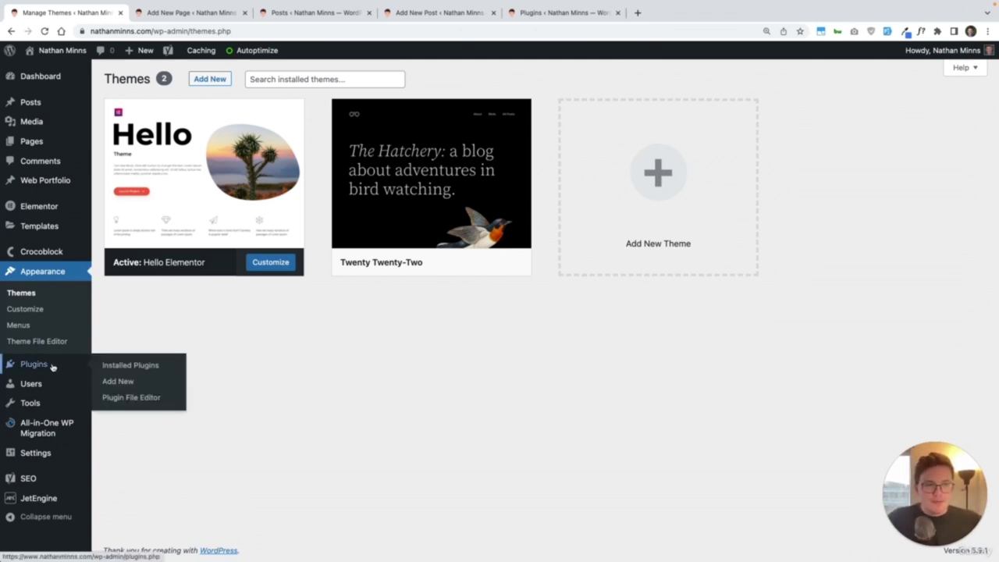
click(46, 366)
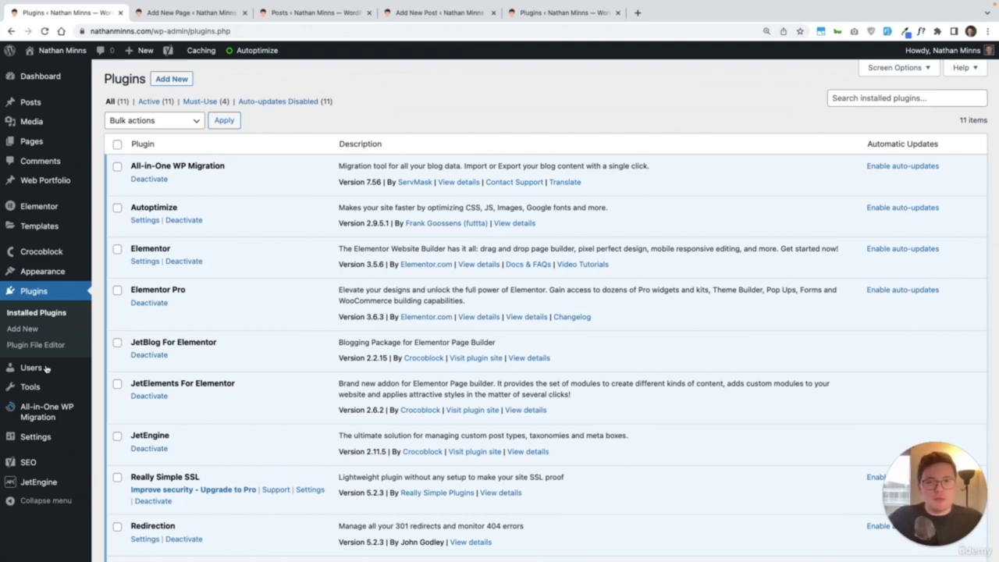
key(ctrl+shift+Tab)
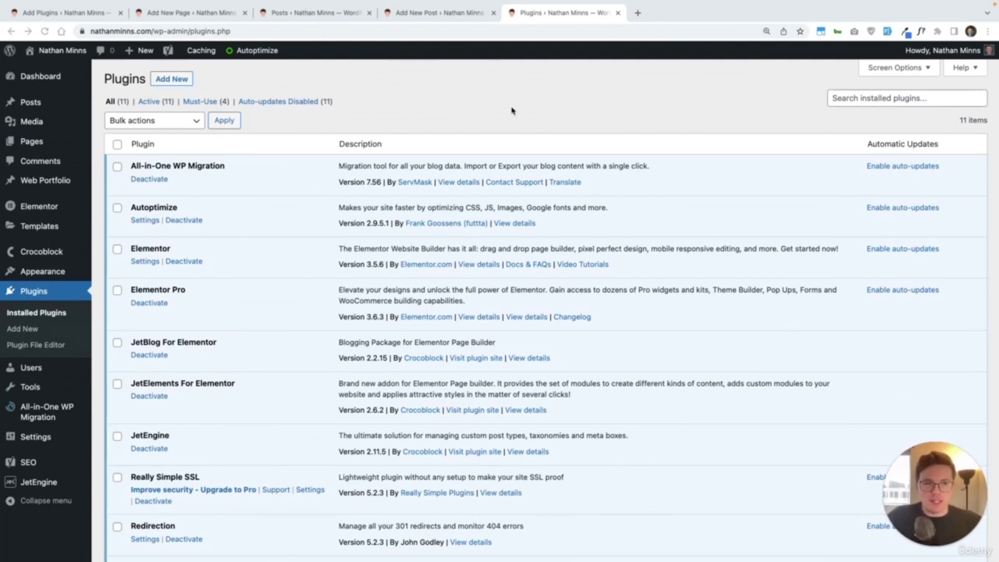
double_click(150, 248)
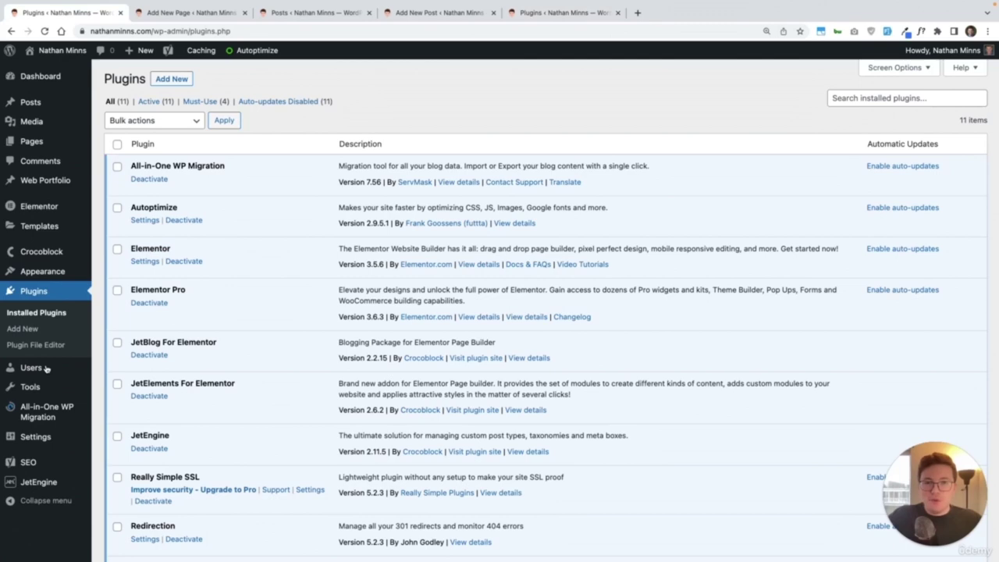
Step: Open Add Plugins on the Popular tab and highlight Contact Form 7's 5+ Million Active Installations
click(183, 81)
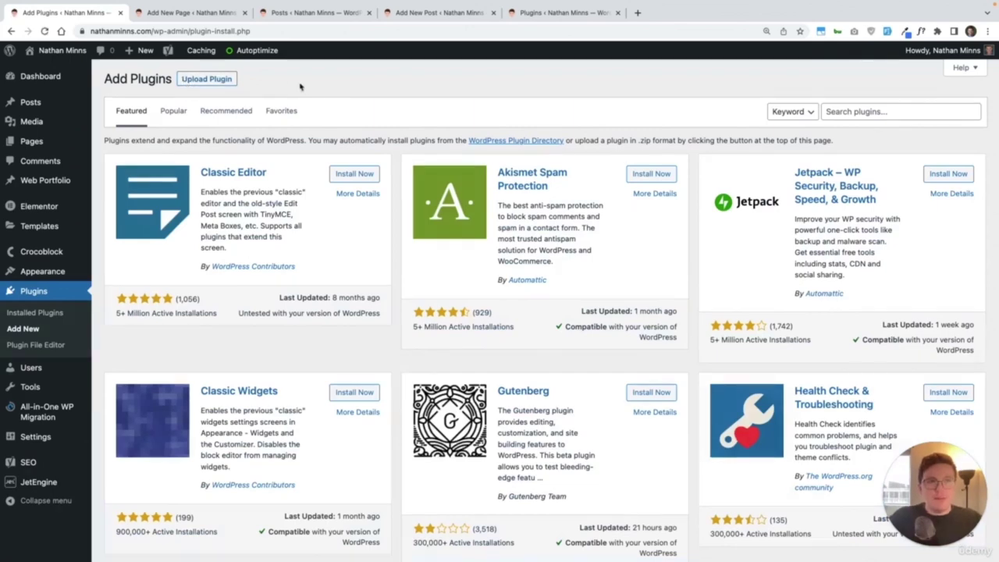
click(398, 172)
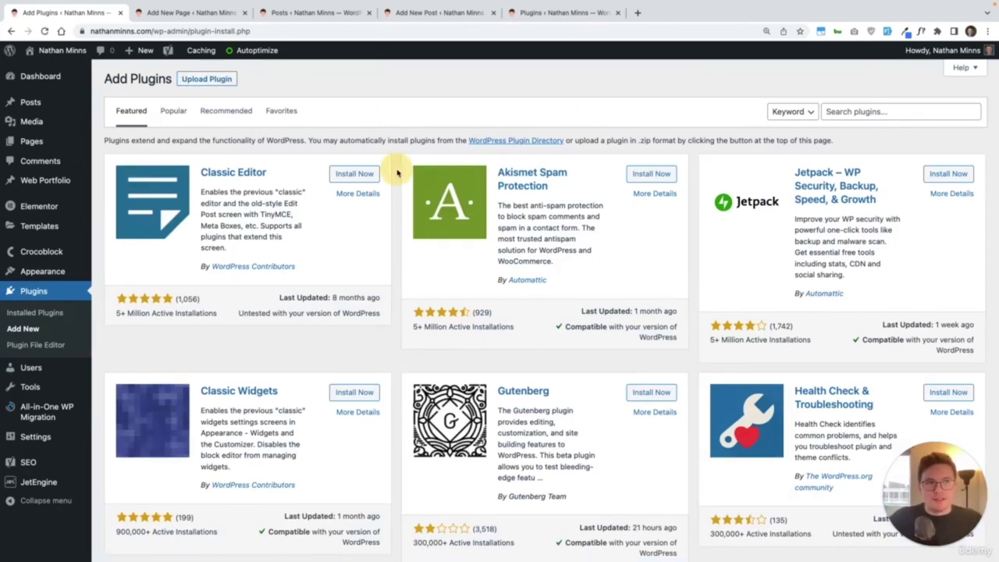
click(187, 110)
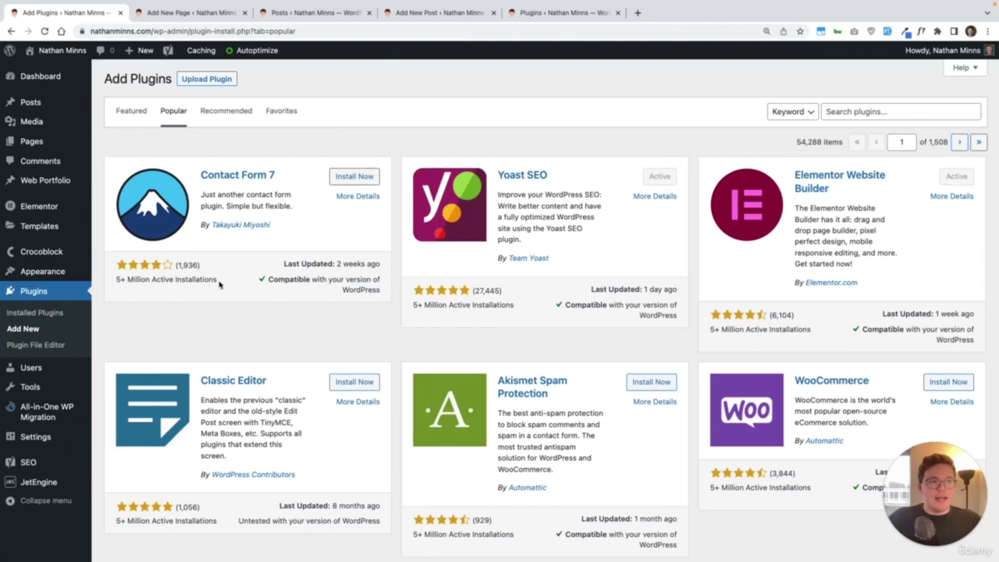
drag(216, 271, 118, 275)
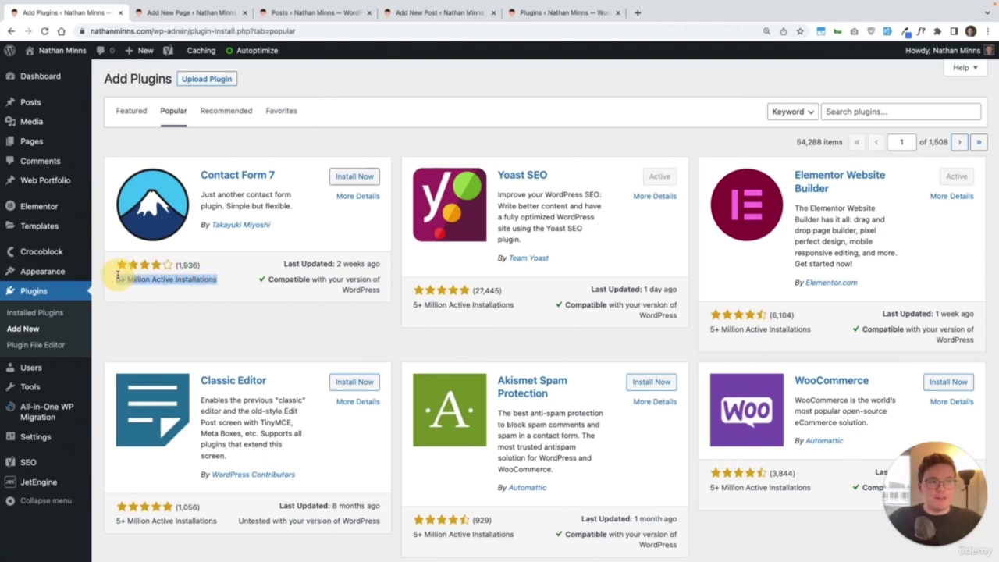
drag(172, 266, 196, 266)
click(202, 266)
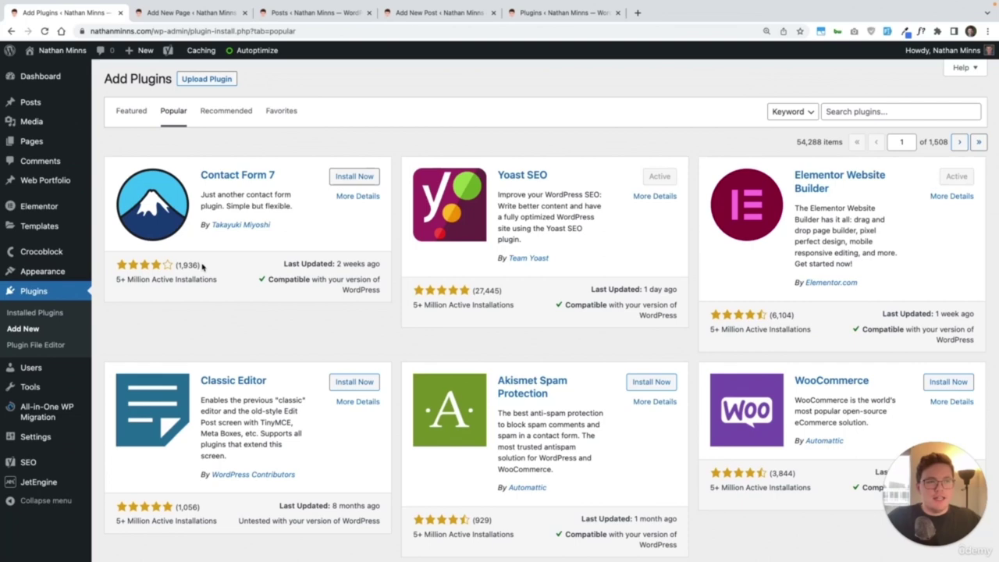
triple_click(201, 278)
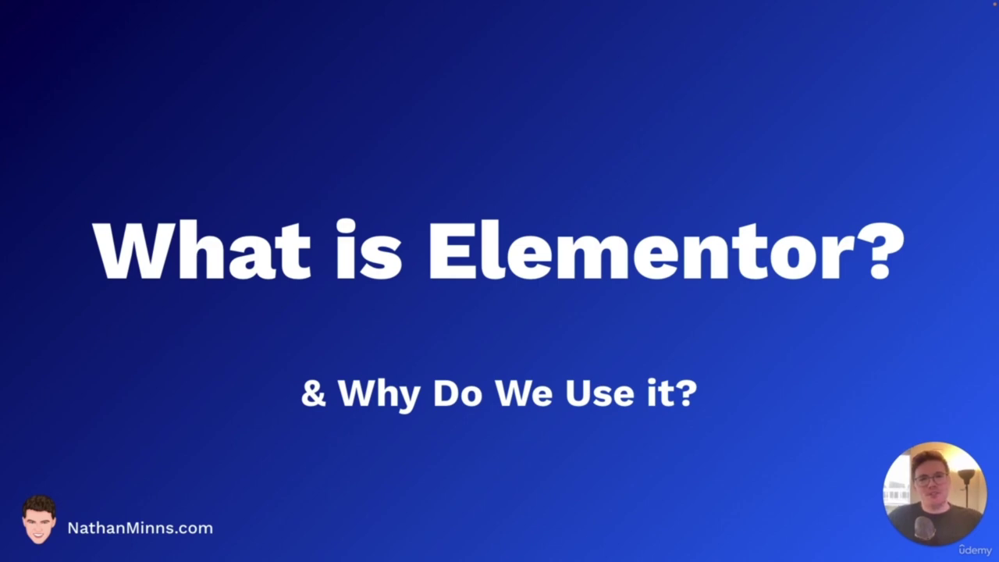
Step: Advance to the slide stating Elementor is a way for non-developers to create websites
key(Right)
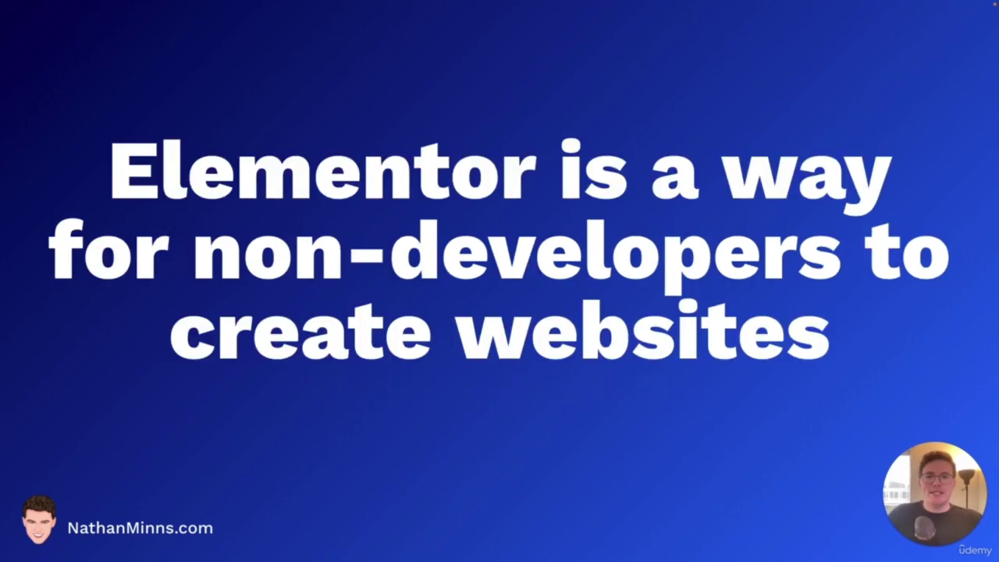
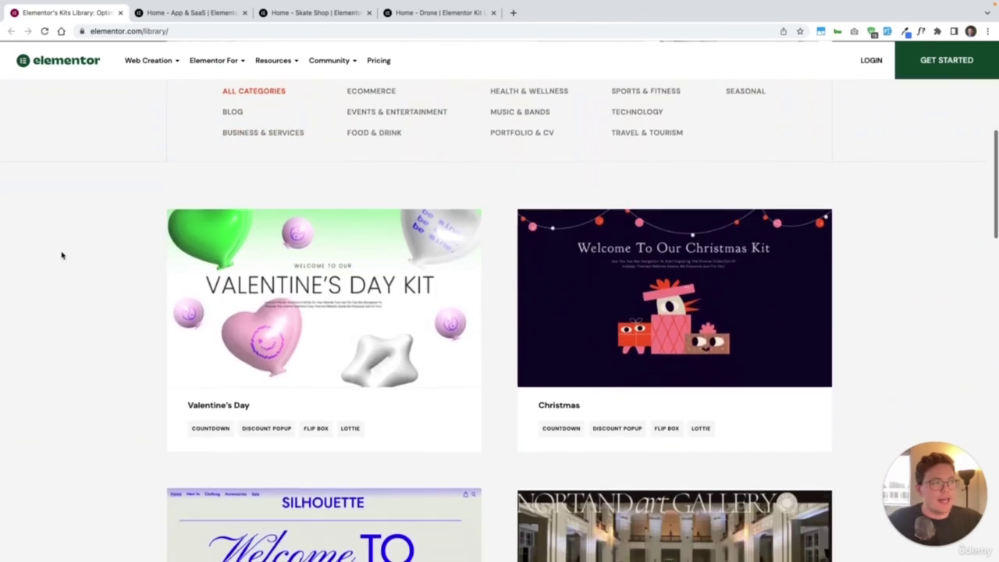
Step: Scroll the Kits Library to the end of page 1, past Ceramic Studio and 3D Designer Portfolio
scroll(62, 255, down, 7)
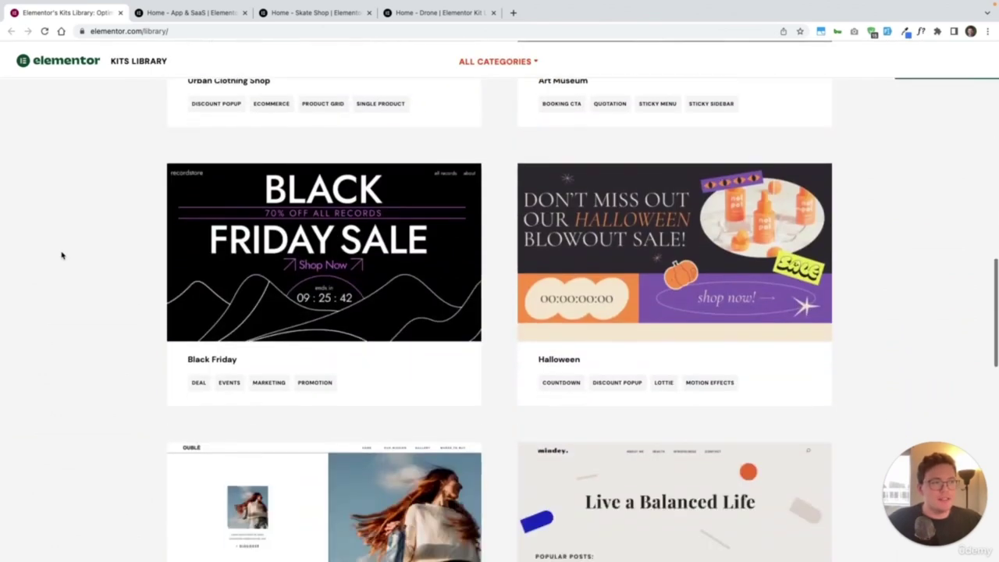
scroll(62, 255, down, 4)
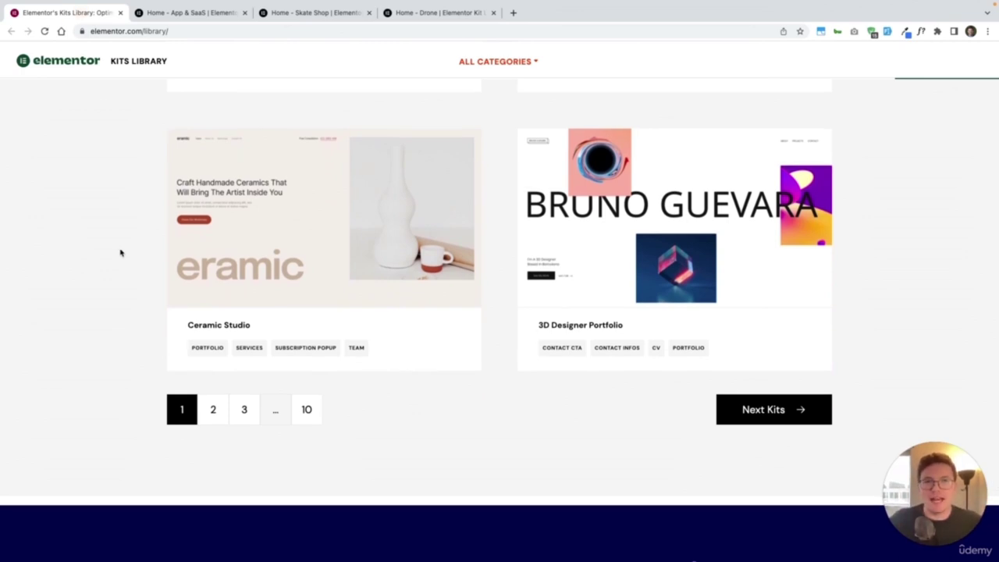
click(204, 14)
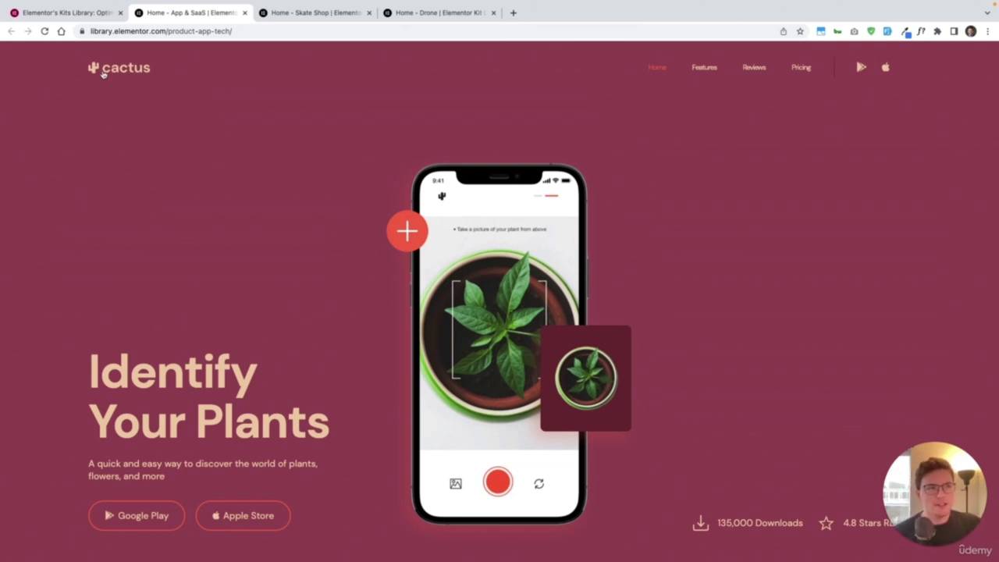
Step: Scroll the Cactus plant-app demo from 'Identify Your Plants' to the bottom, then move to Skate Shop
drag(89, 365, 363, 457)
click(363, 458)
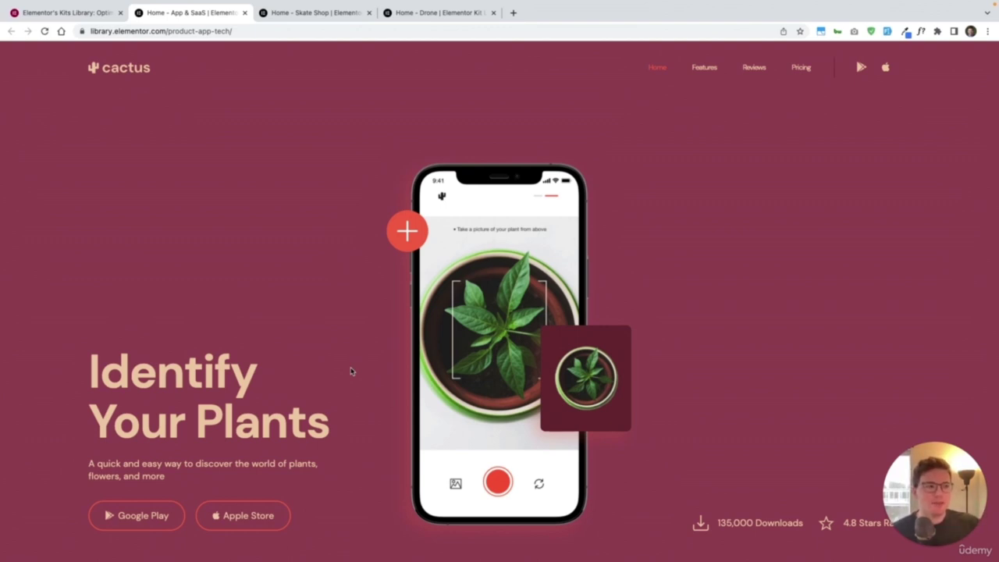
scroll(352, 371, down, 3)
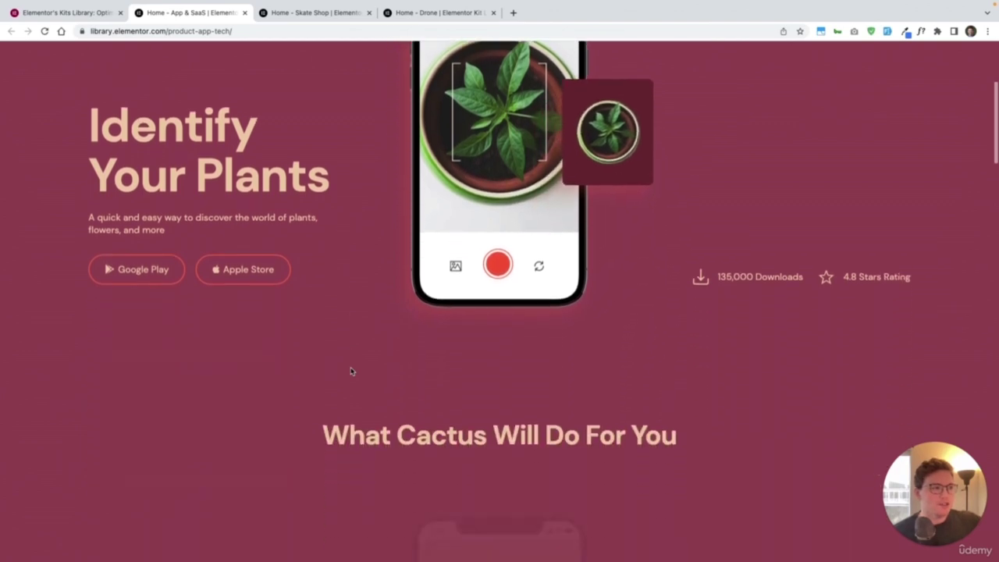
scroll(330, 368, down, 5)
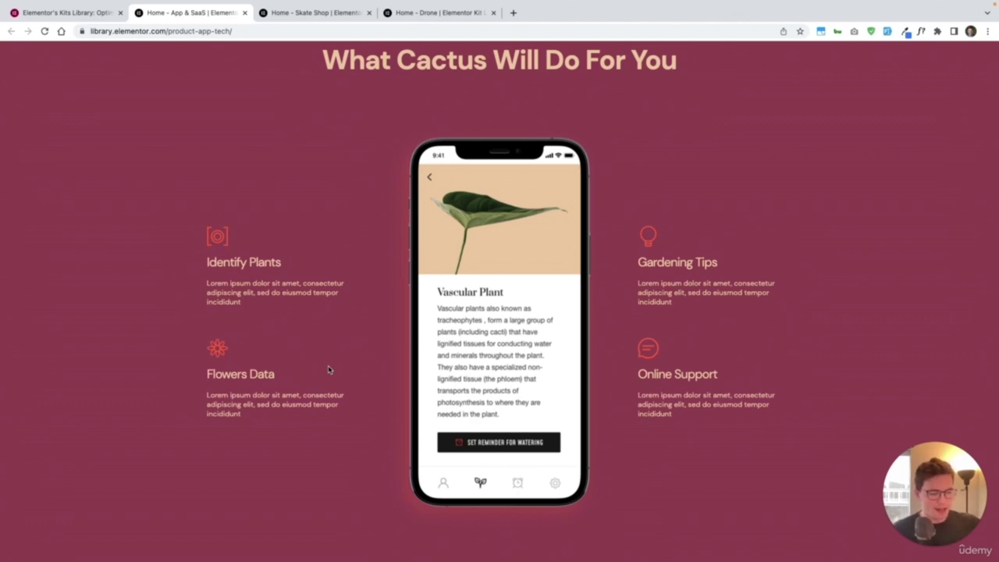
scroll(328, 369, down, 6)
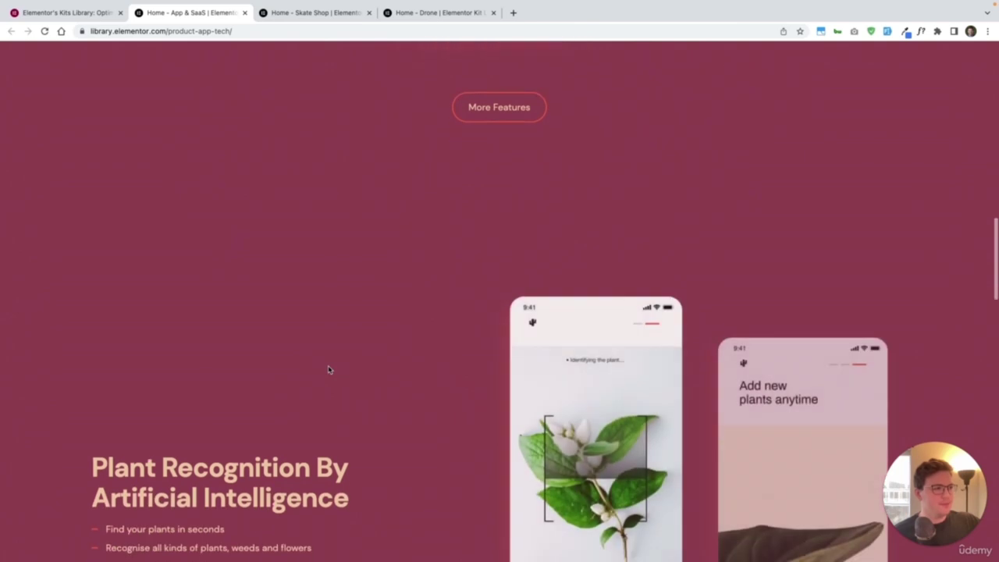
scroll(328, 369, down, 3)
scroll(329, 369, down, 6)
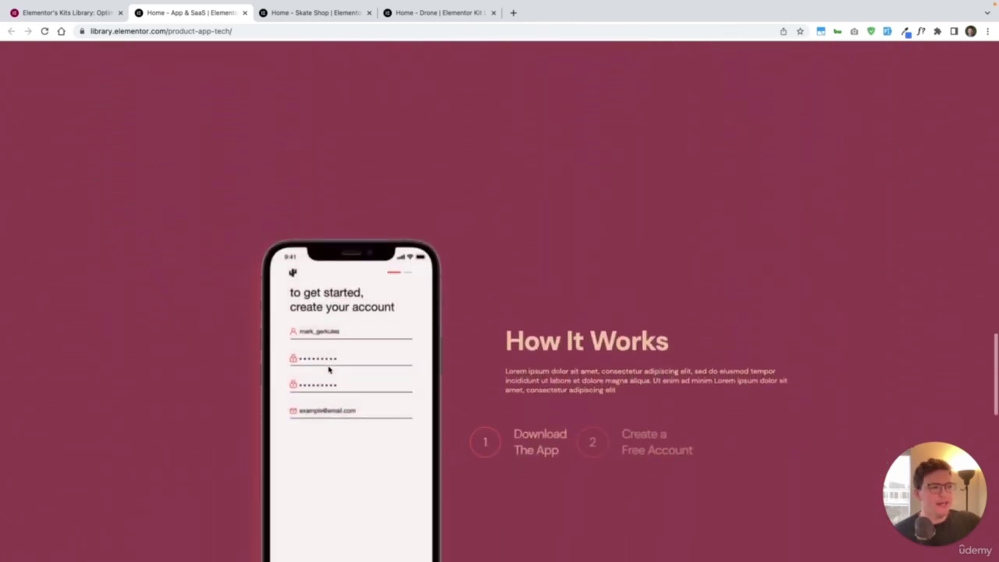
scroll(329, 369, down, 5)
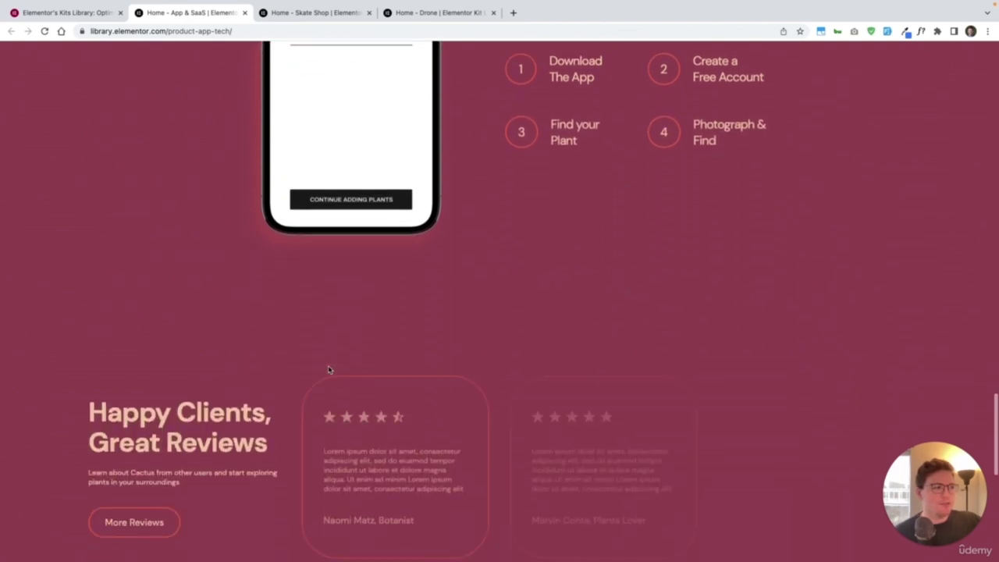
scroll(329, 370, down, 3)
scroll(328, 369, down, 4)
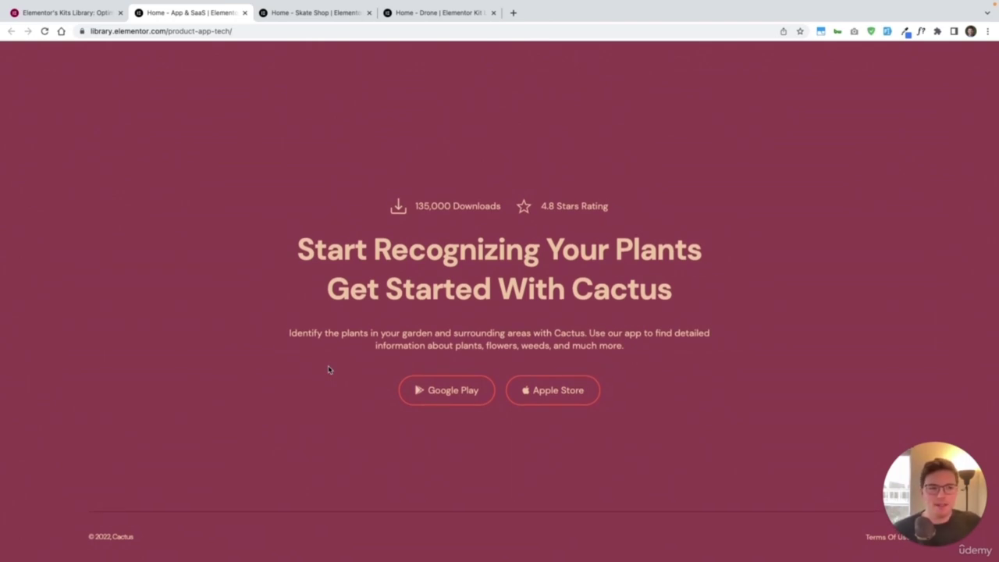
scroll(328, 369, up, 15)
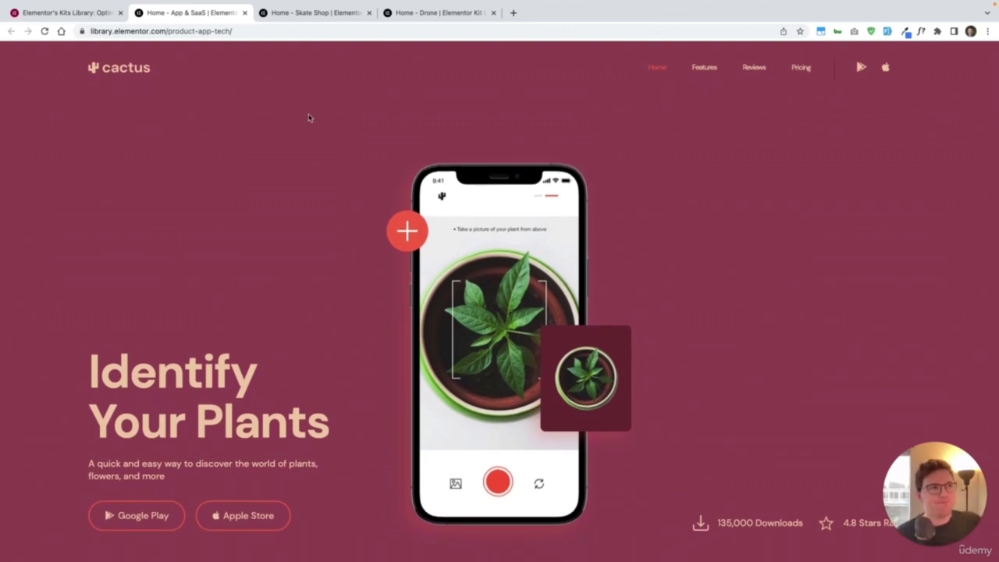
click(312, 12)
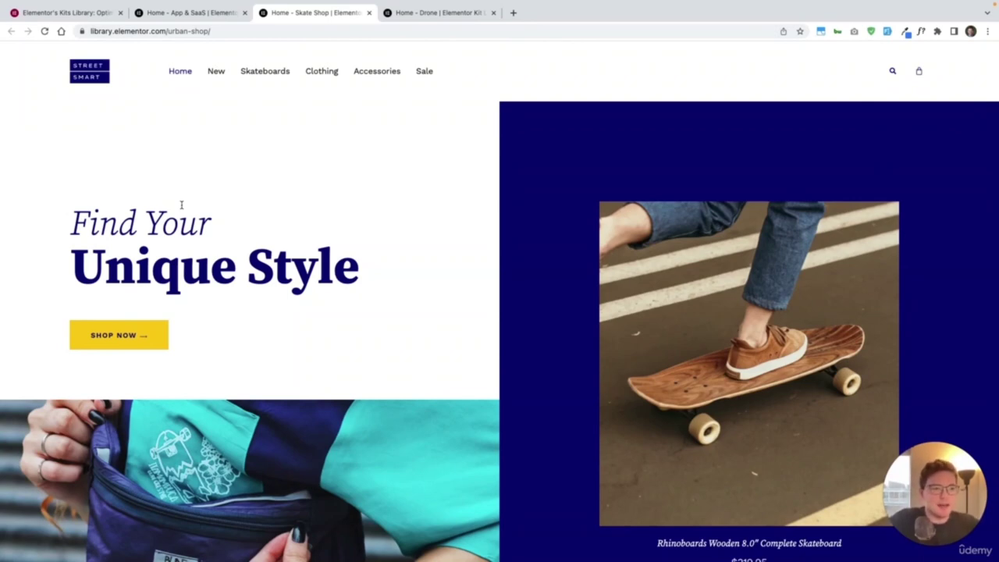
Step: Scroll the Skate Shop demo down to the Most Popular products
scroll(255, 456, down, 5)
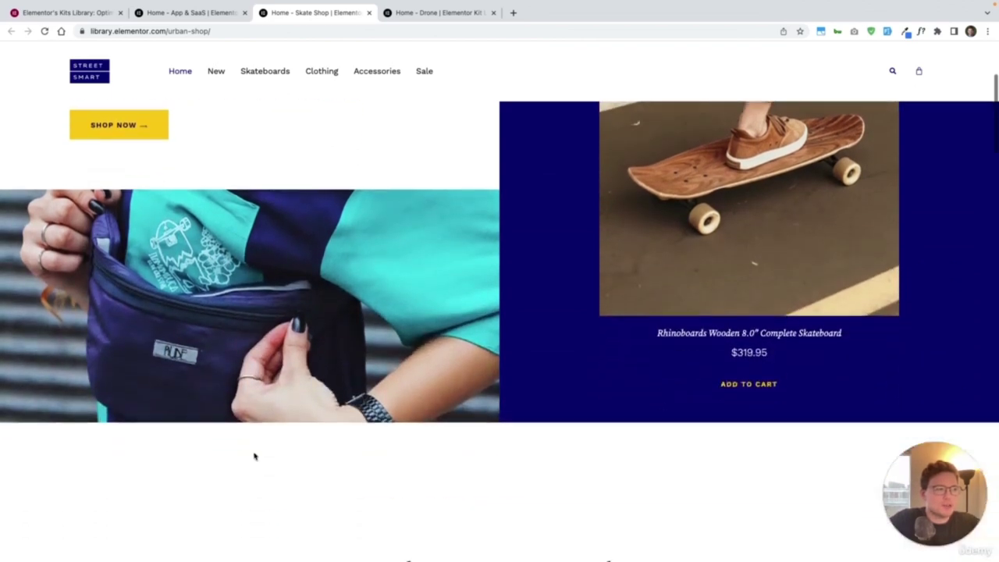
scroll(254, 457, down, 5)
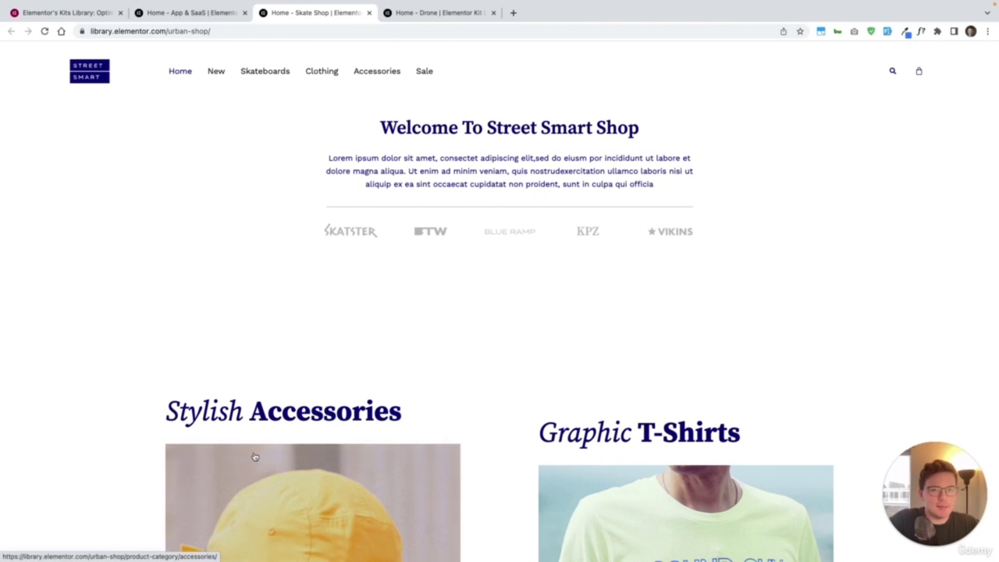
scroll(254, 456, down, 4)
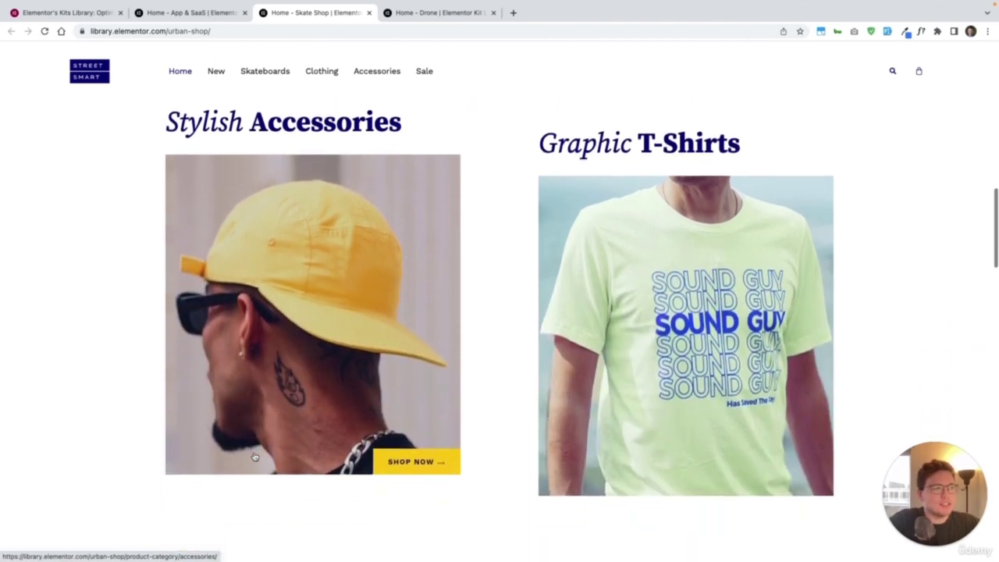
scroll(255, 456, down, 1)
scroll(254, 457, down, 1)
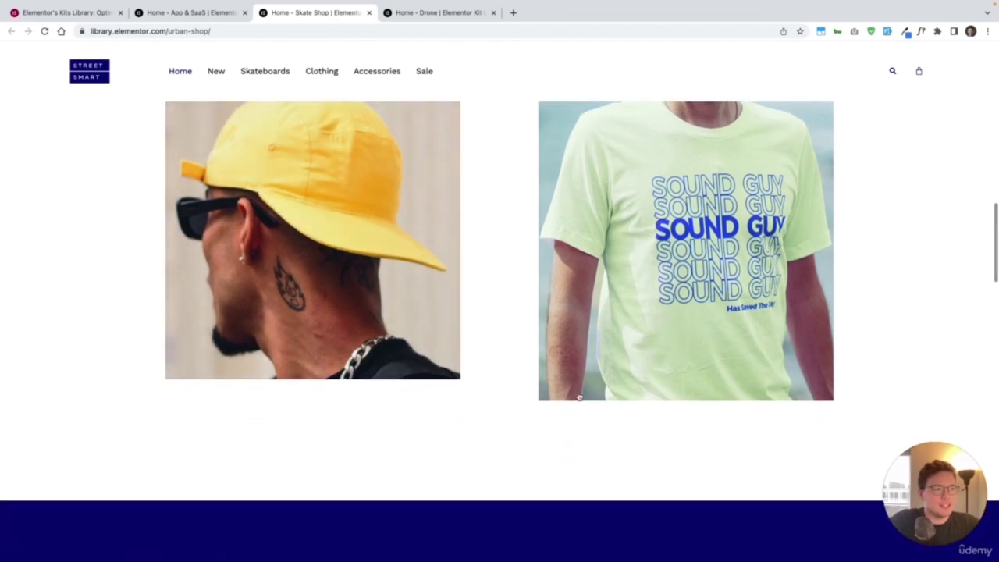
scroll(635, 351, down, 7)
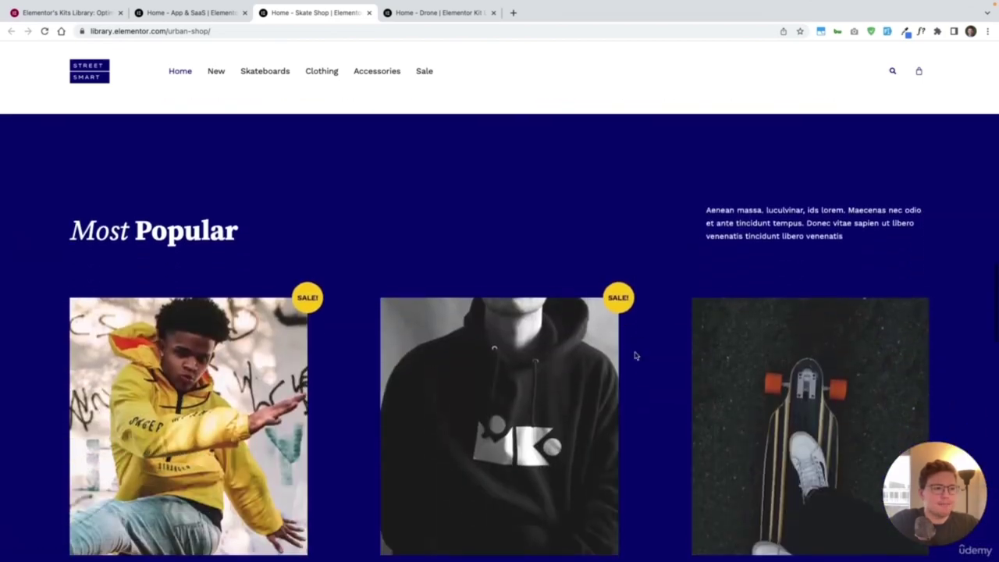
scroll(633, 352, up, 1)
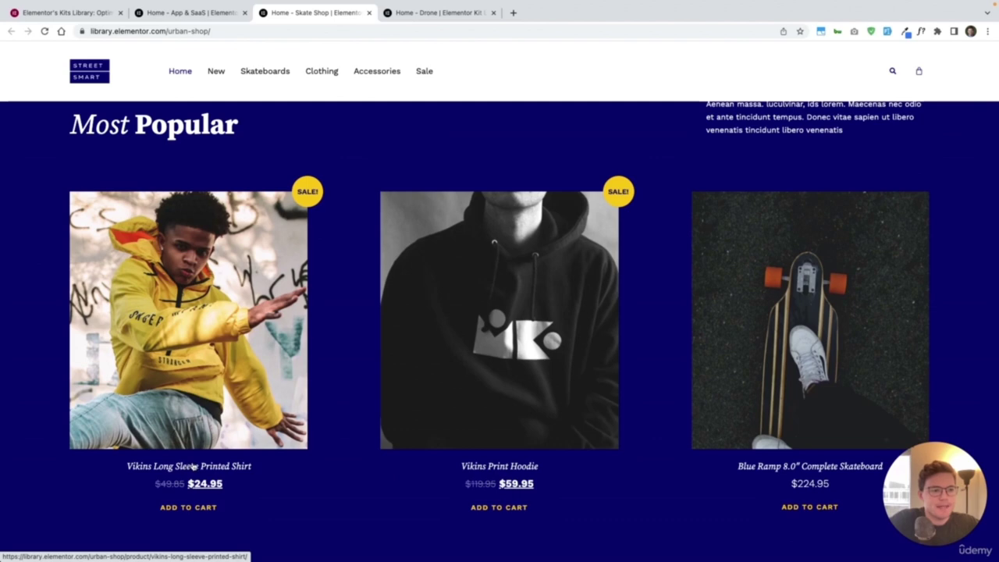
Step: Add the Vikins Long Sleeve Printed Shirt to the cart, view the cart, and return to the shop
click(188, 508)
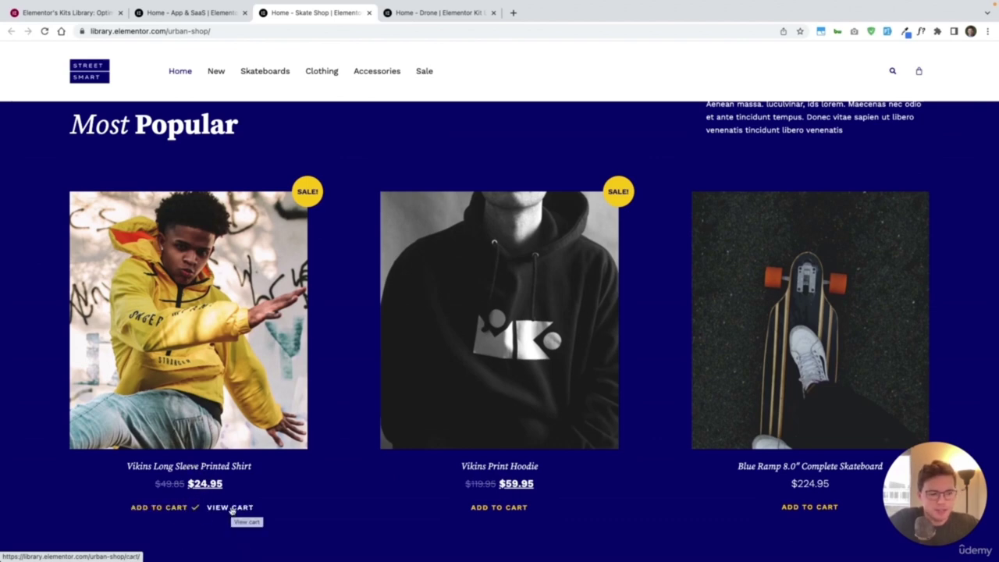
click(231, 509)
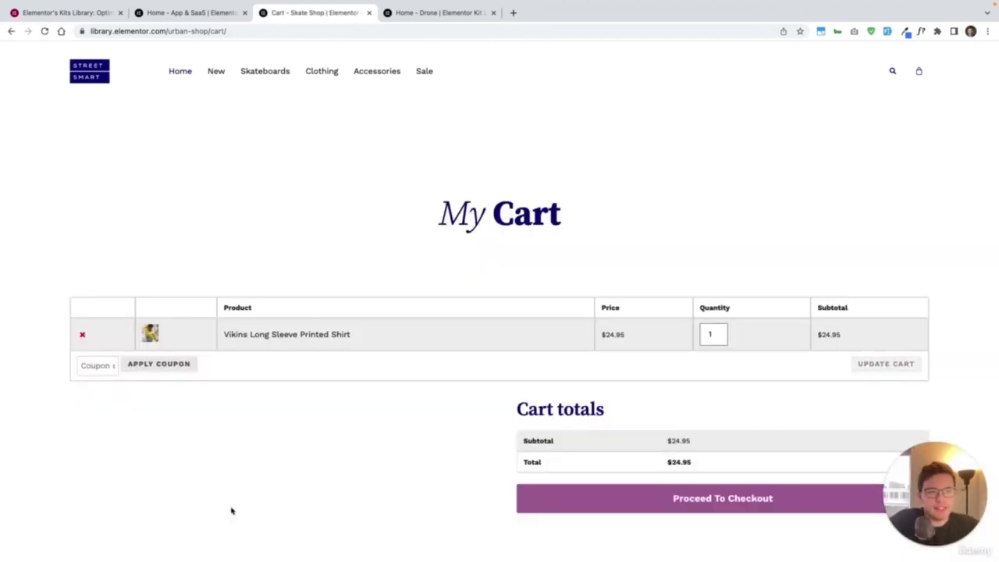
scroll(231, 511, left, 5)
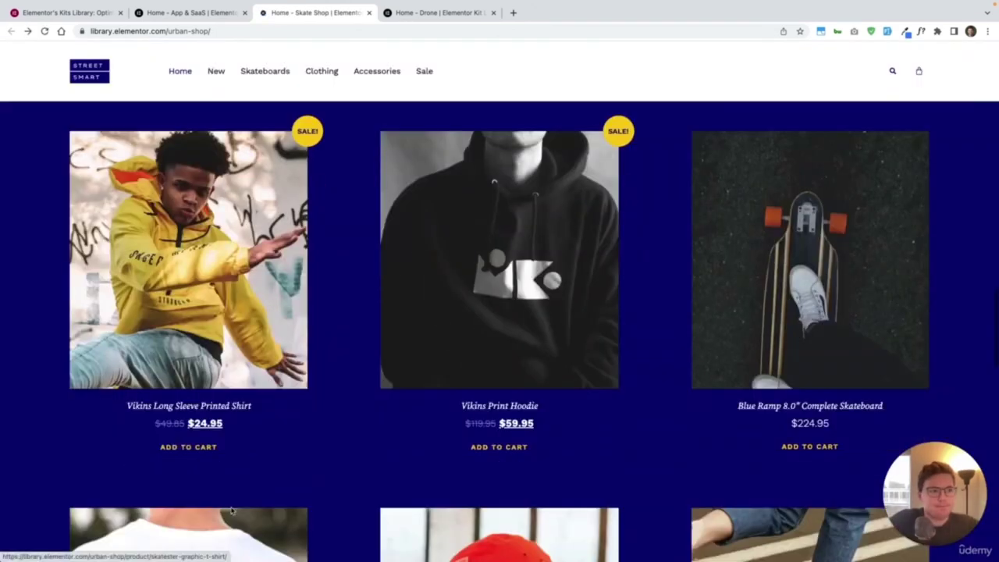
scroll(231, 511, down, 5)
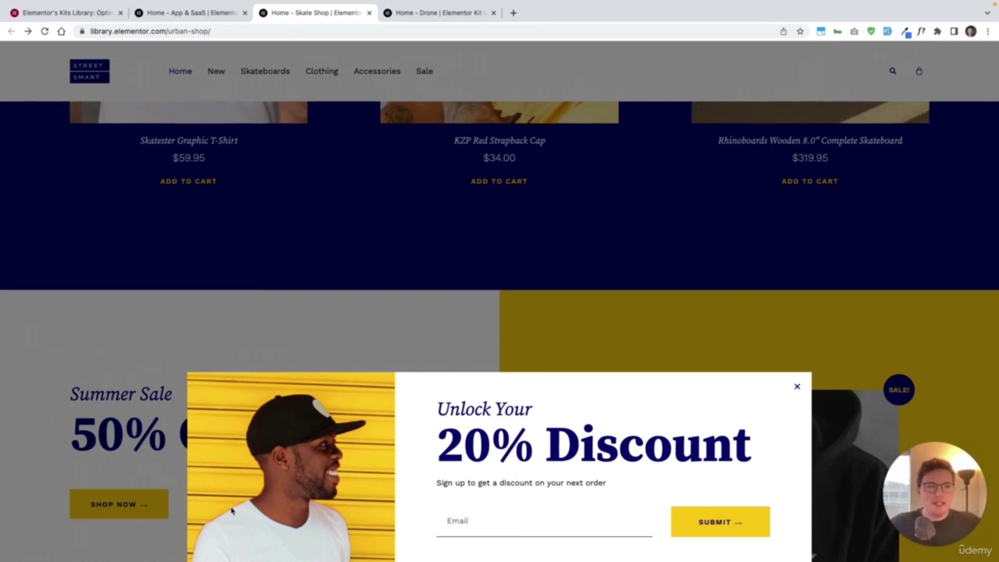
Step: Close the 20% discount popup, scroll to the footer, and switch to the Drone kit preview
scroll(273, 492, down, 1)
scroll(296, 480, up, 1)
scroll(313, 468, down, 1)
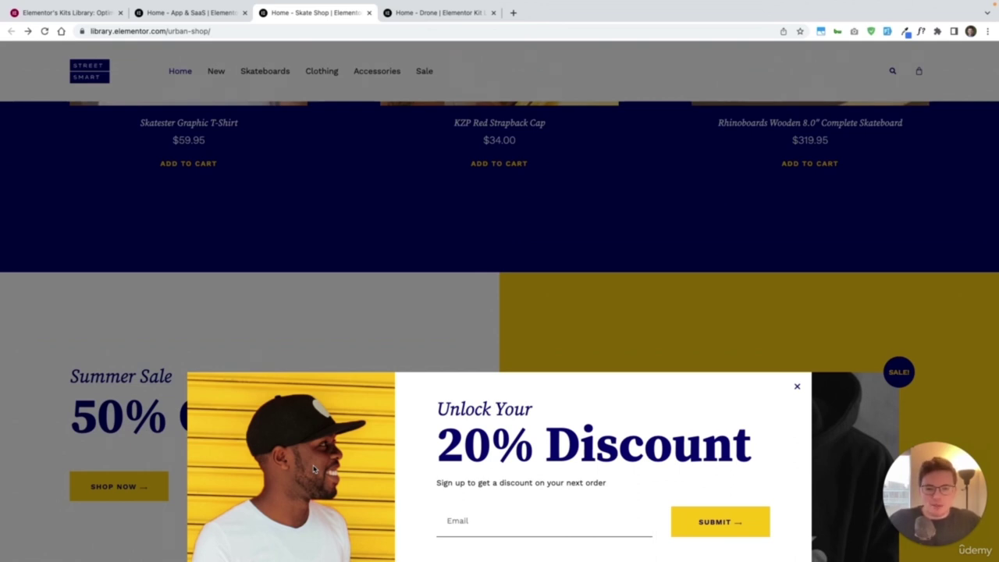
click(360, 337)
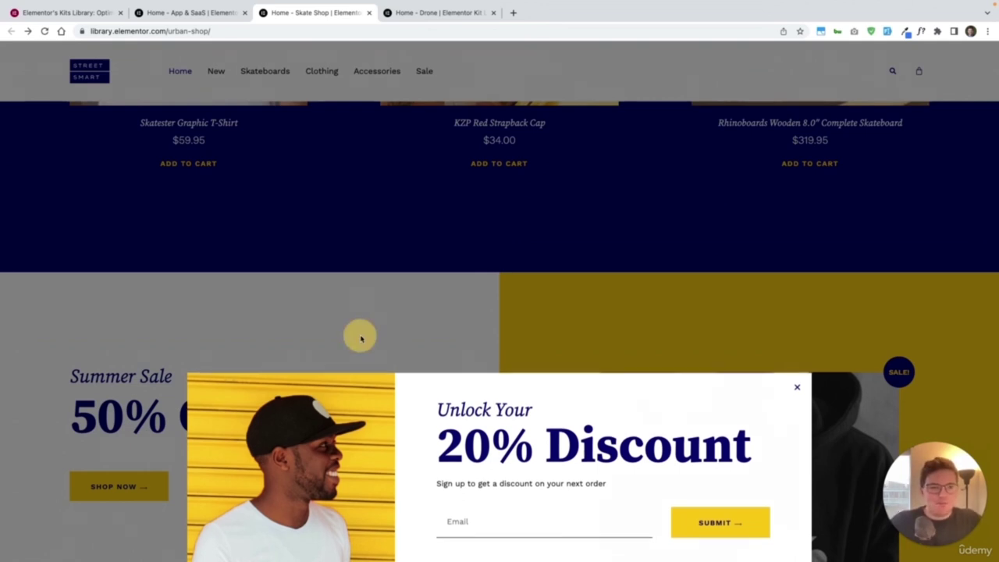
scroll(361, 338, down, 3)
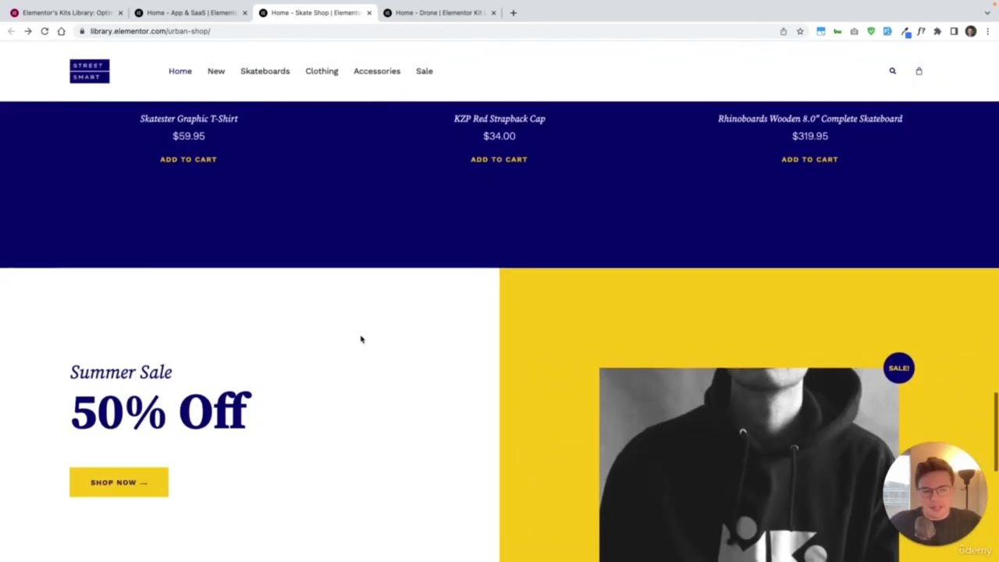
scroll(360, 339, down, 5)
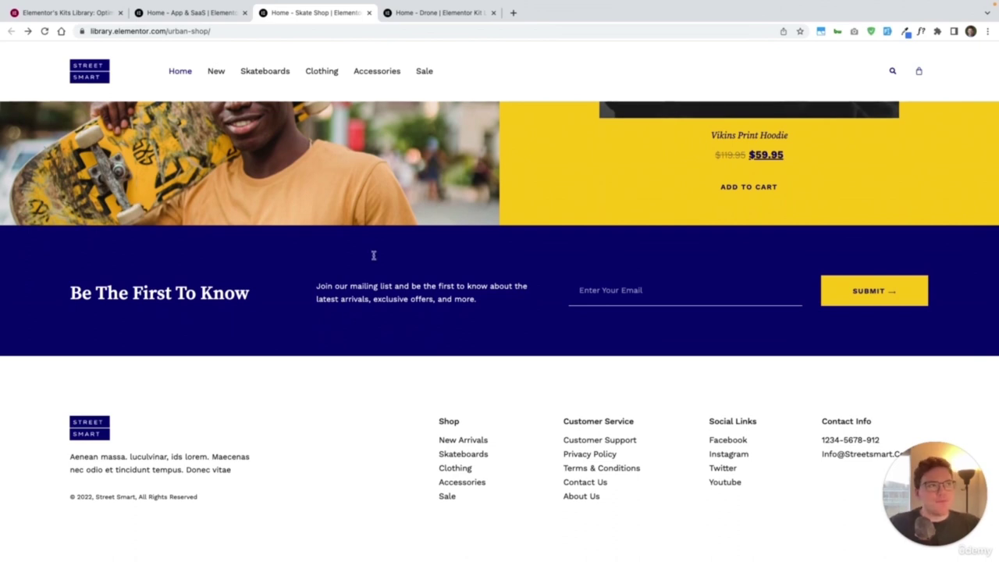
click(433, 13)
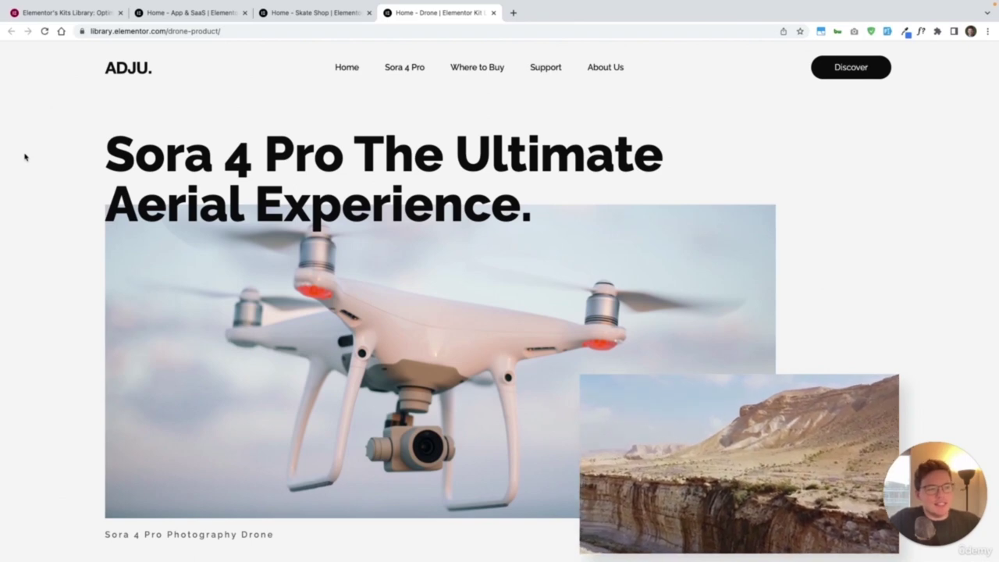
Step: Scroll through the Sora 4 Pro drone demo down to the Learn To Fly section
scroll(51, 211, down, 5)
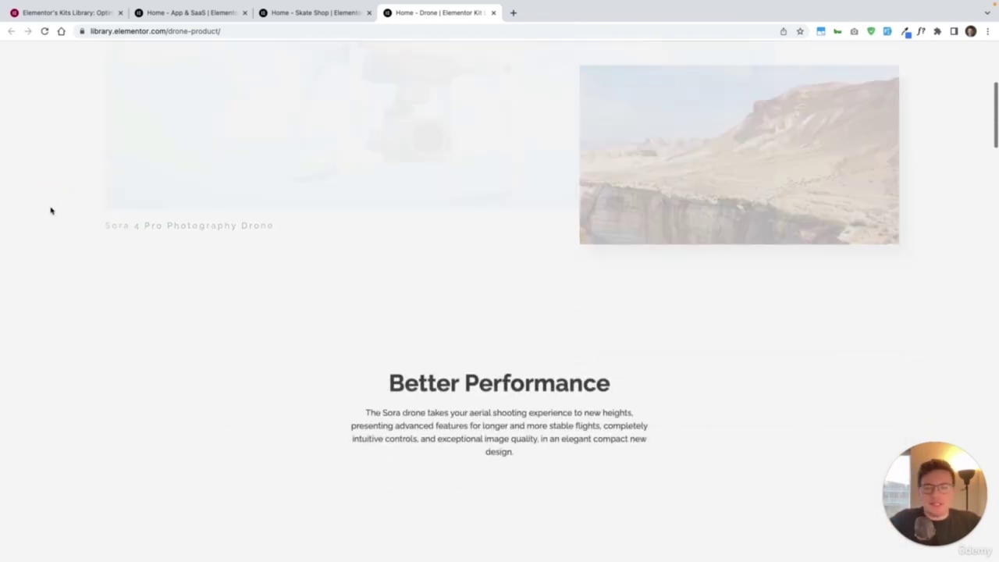
scroll(50, 210, up, 5)
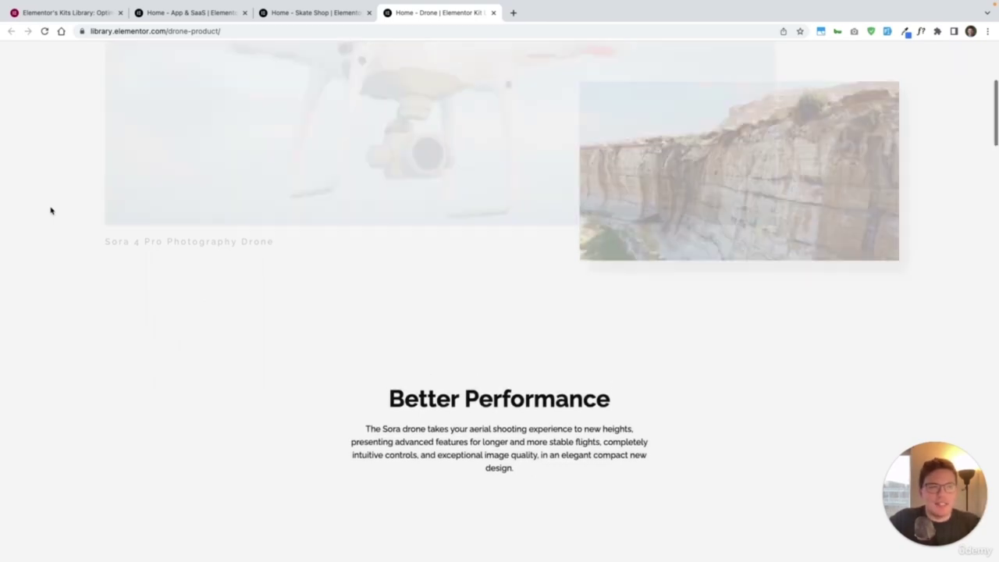
scroll(50, 211, down, 5)
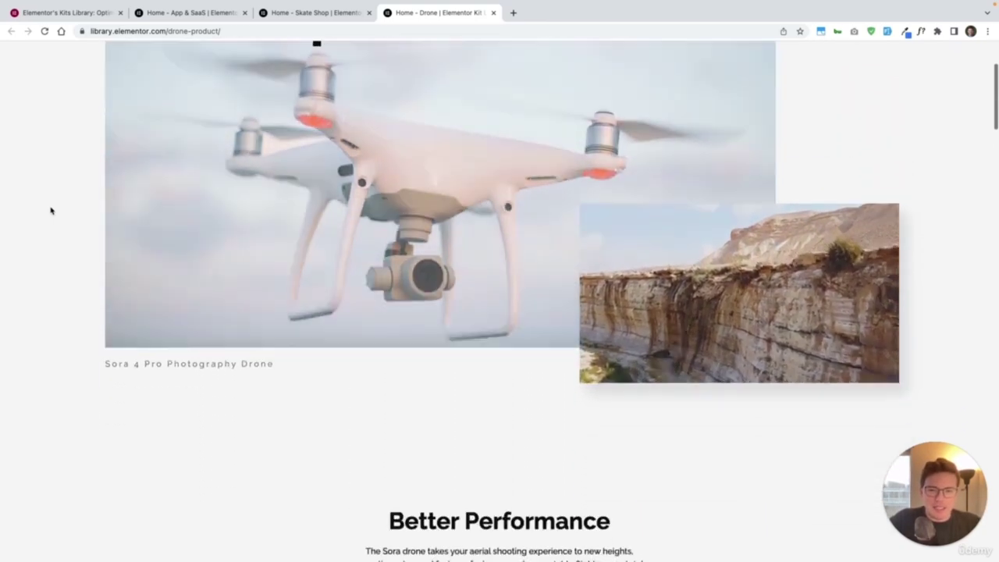
scroll(51, 209, down, 1)
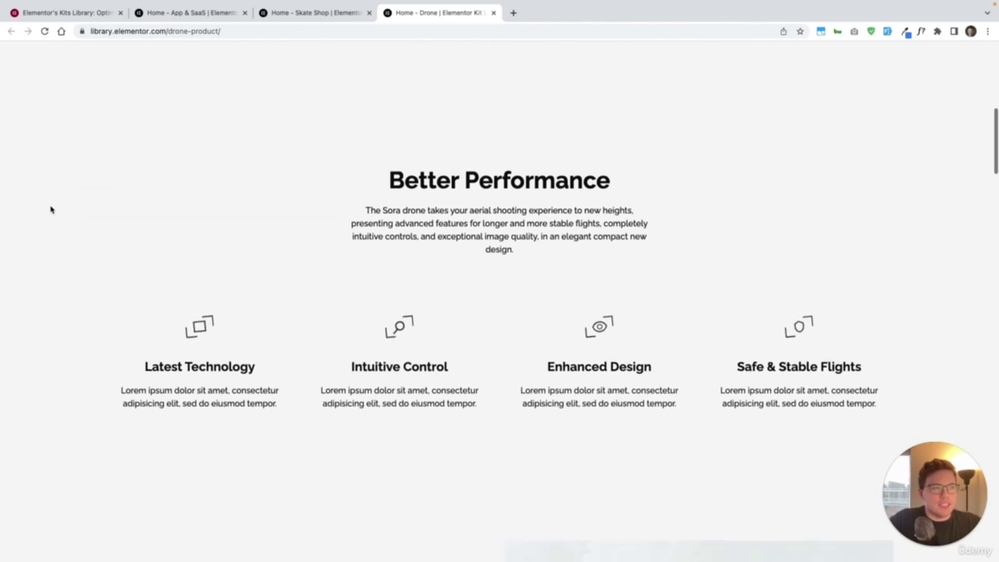
scroll(51, 209, down, 2)
scroll(51, 209, down, 5)
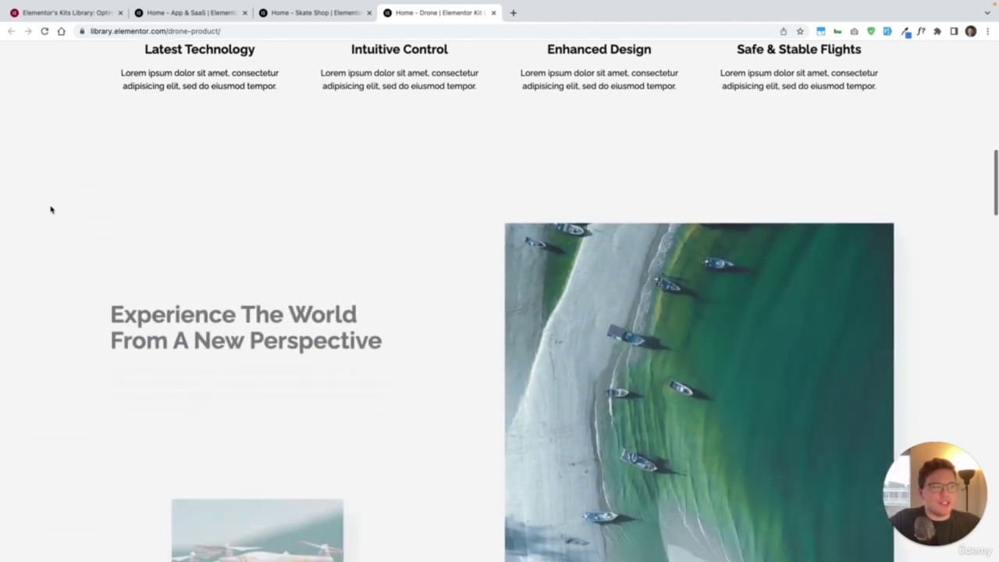
scroll(51, 209, down, 7)
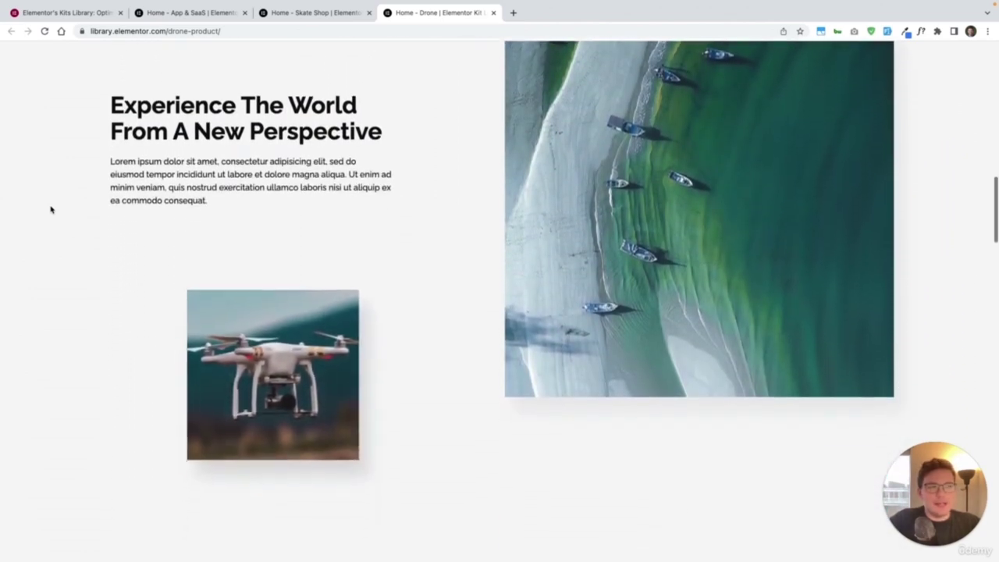
scroll(51, 209, down, 2)
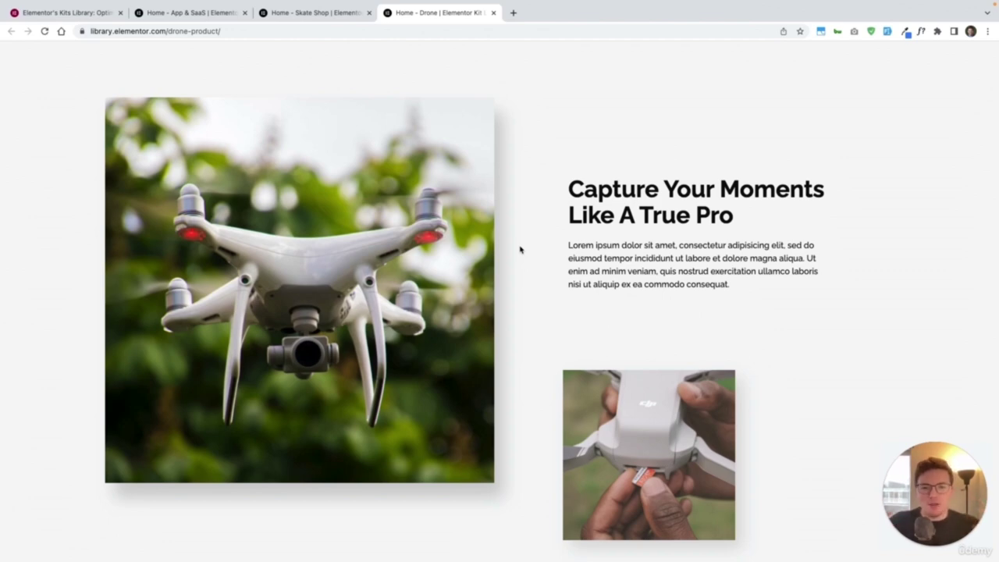
scroll(519, 249, down, 10)
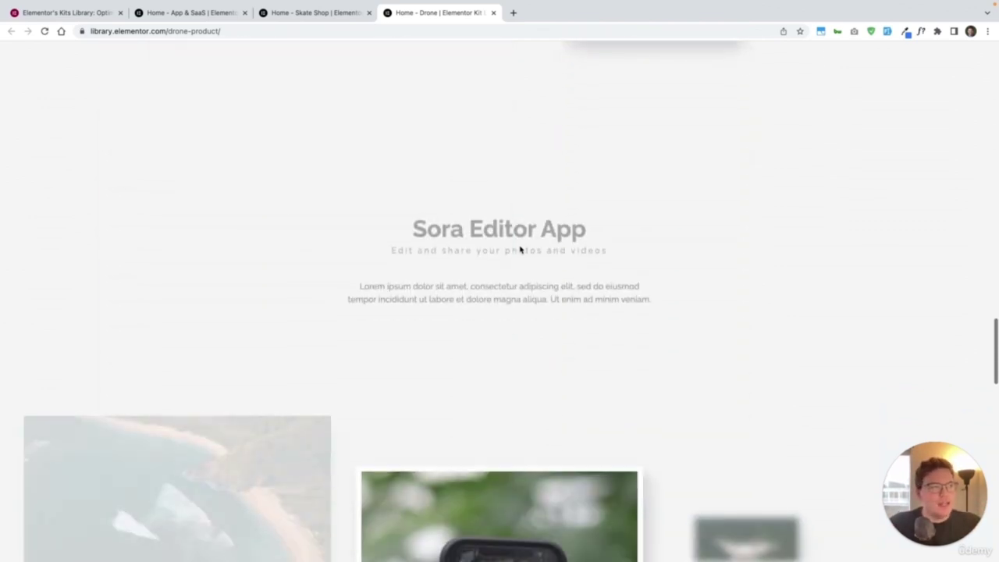
scroll(519, 250, down, 8)
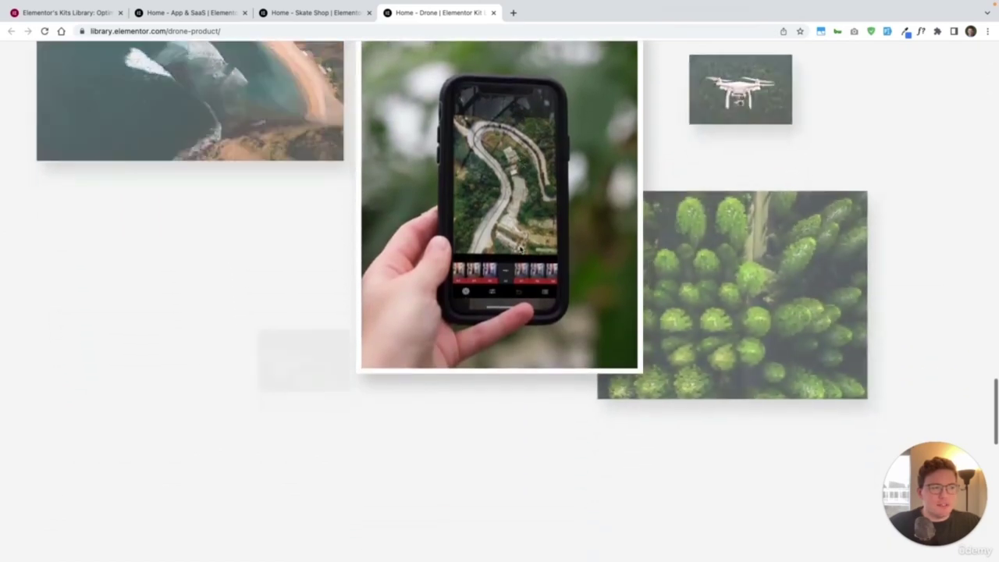
scroll(520, 250, down, 2)
scroll(520, 250, down, 5)
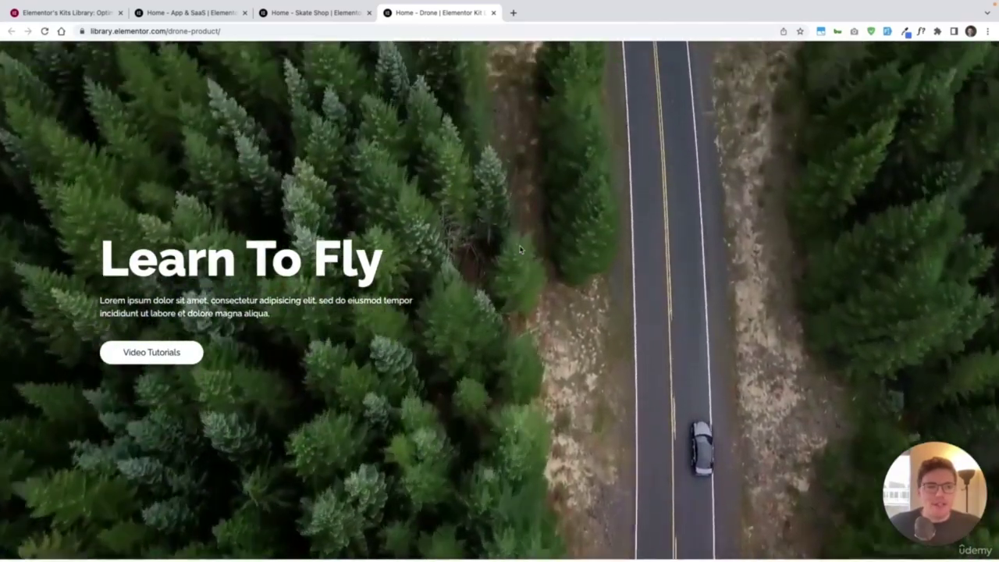
scroll(520, 250, down, 2)
scroll(519, 250, down, 2)
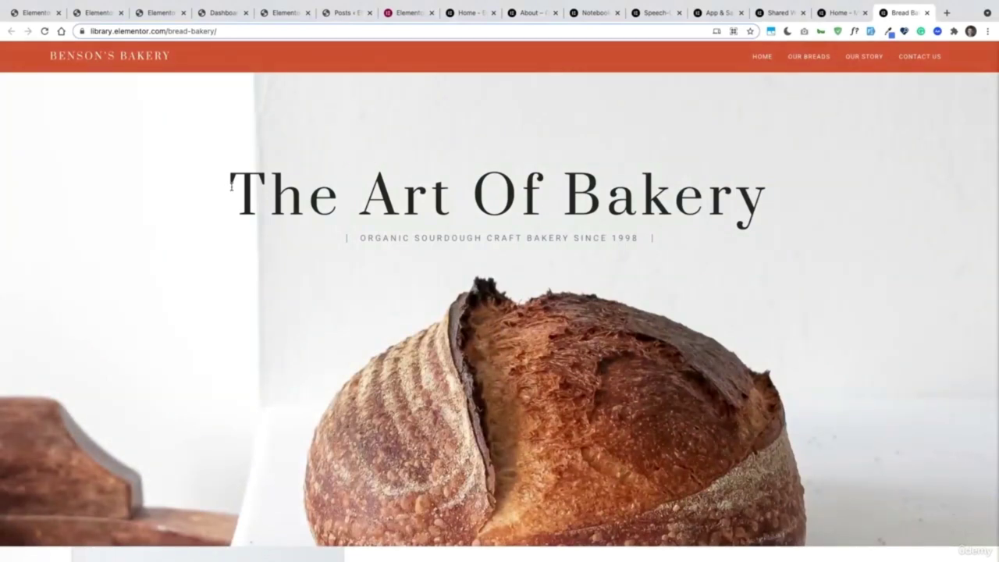
Step: Scroll through the Benson's Bakery 'The Art Of Bakery' homepage
scroll(231, 185, down, 6)
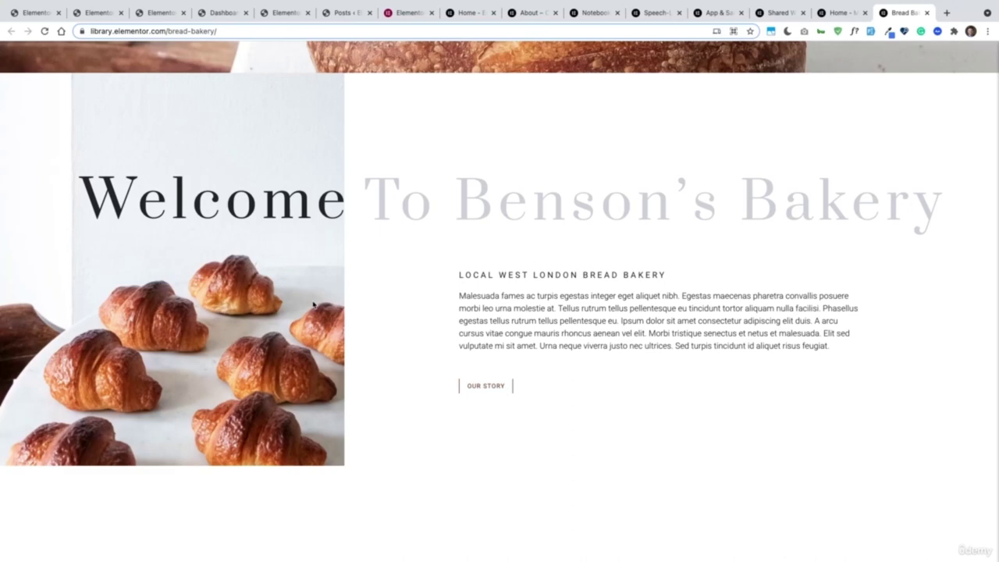
scroll(314, 304, down, 1)
scroll(313, 305, down, 6)
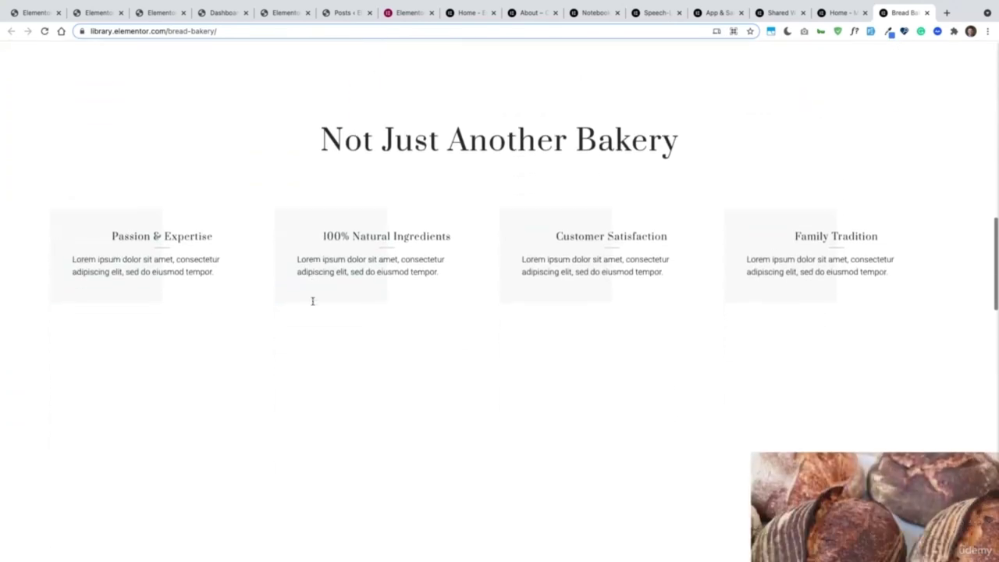
scroll(313, 304, down, 5)
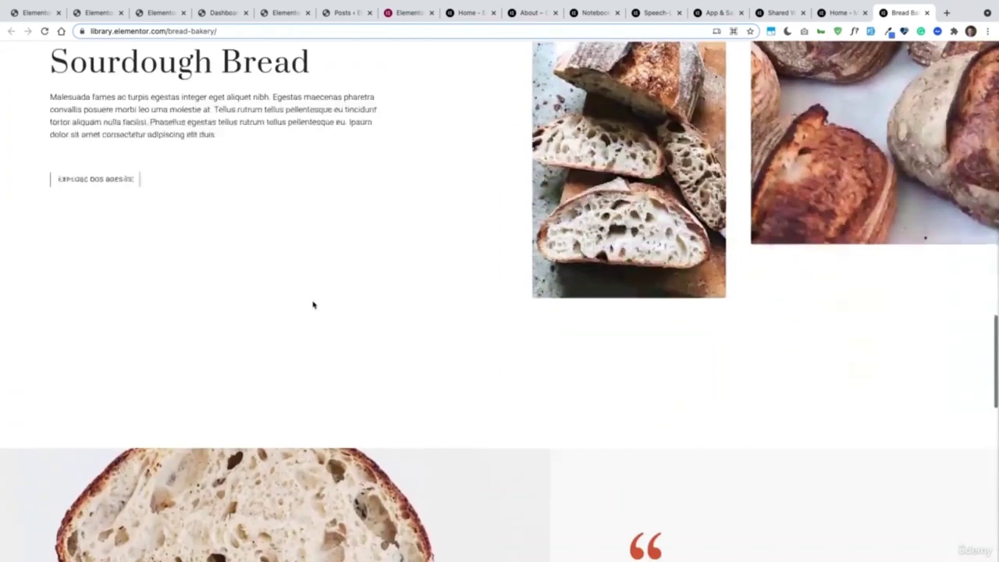
scroll(313, 304, down, 3)
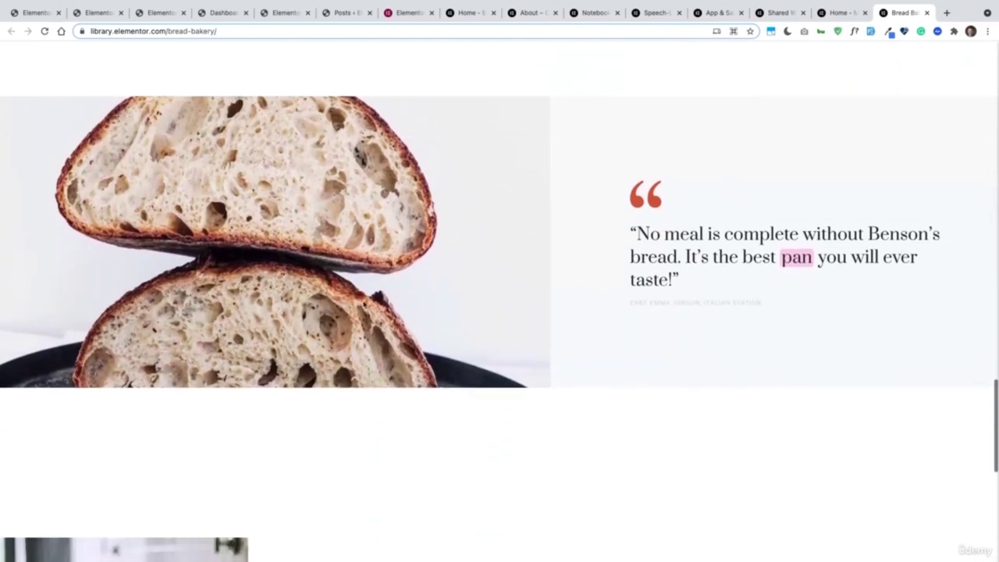
scroll(434, 318, down, 4)
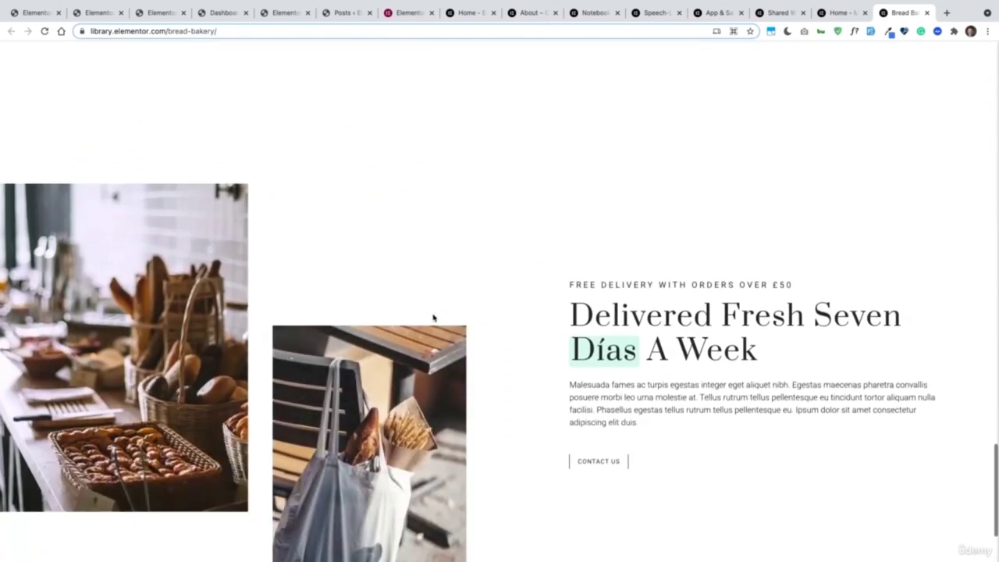
scroll(434, 317, down, 1)
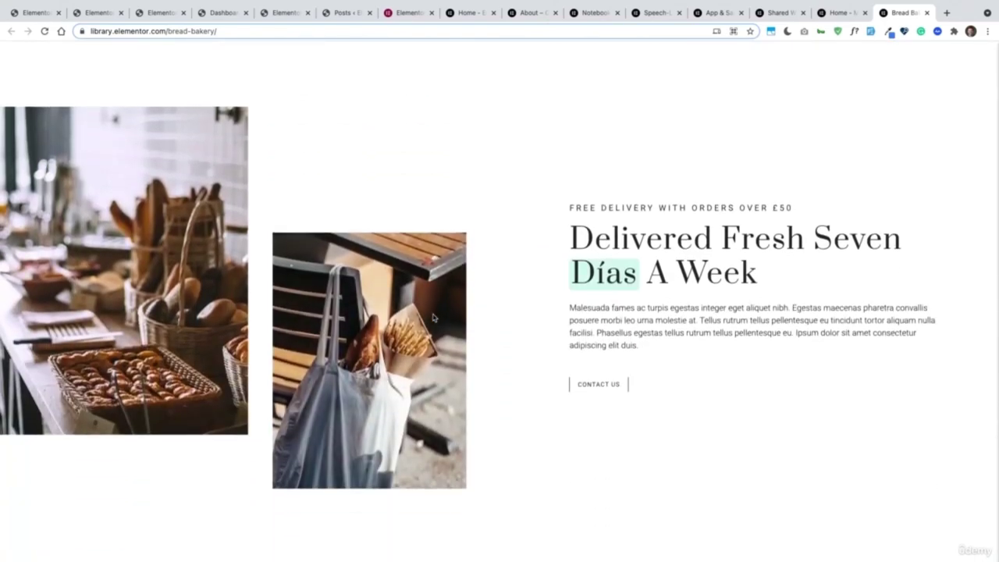
scroll(434, 318, down, 1)
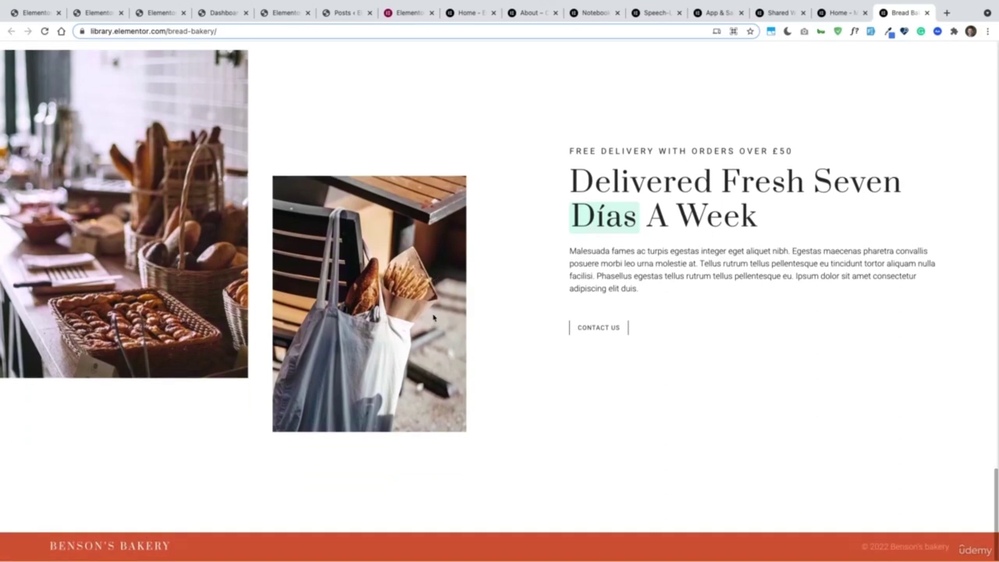
scroll(601, 248, up, 20)
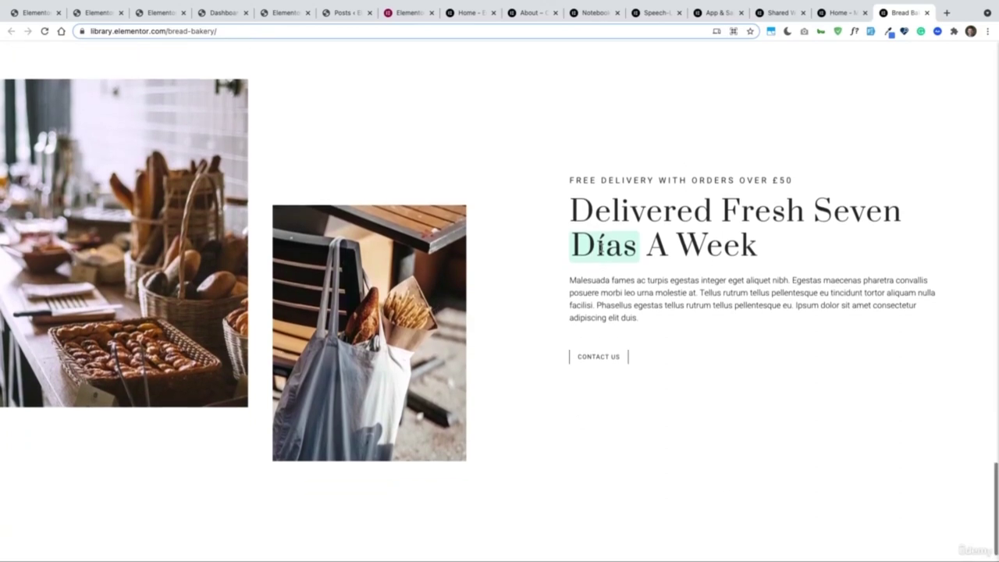
Step: Look over the bakery's Our Story page, then open its Contact Us page
scroll(601, 249, down, 1)
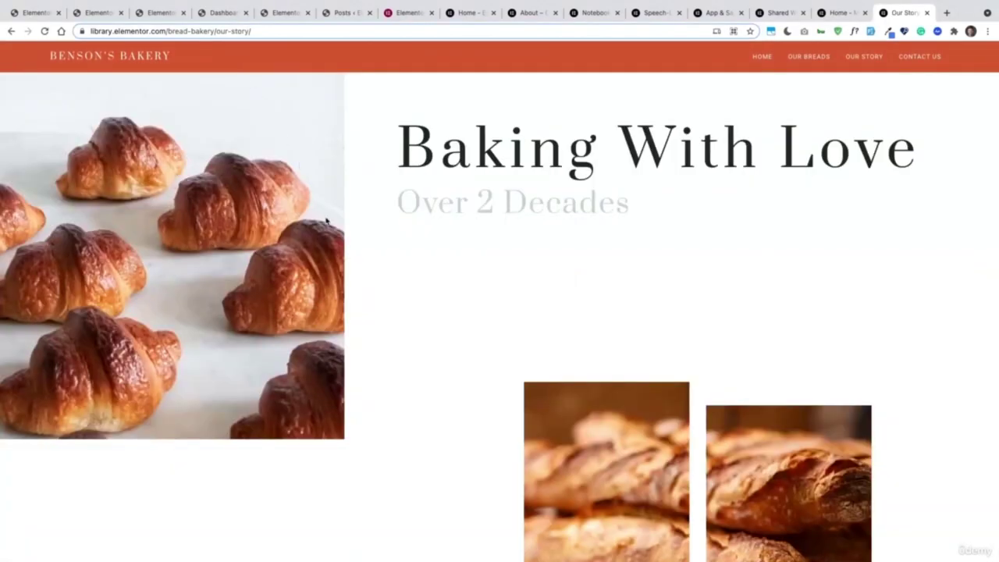
scroll(330, 226, down, 5)
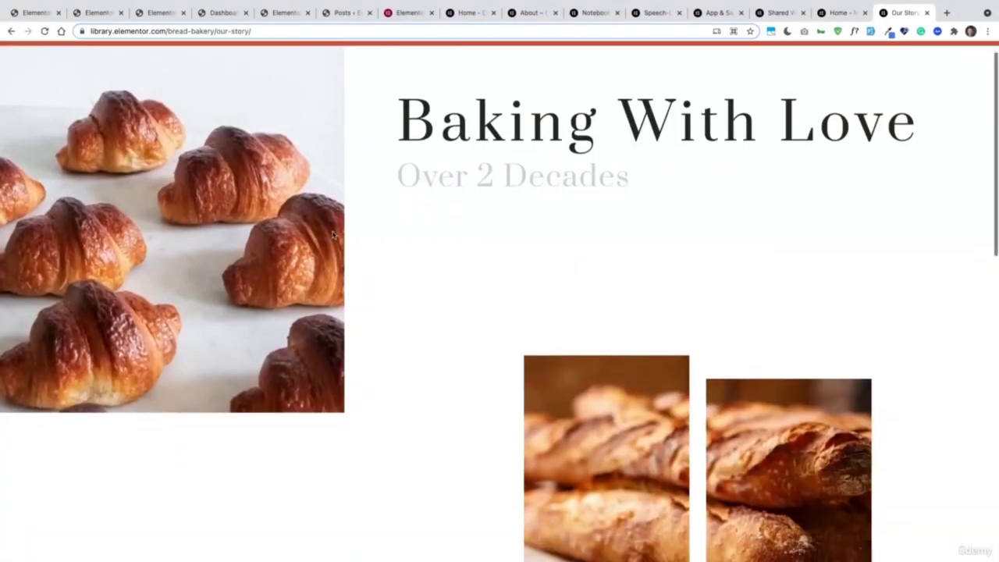
scroll(332, 235, down, 5)
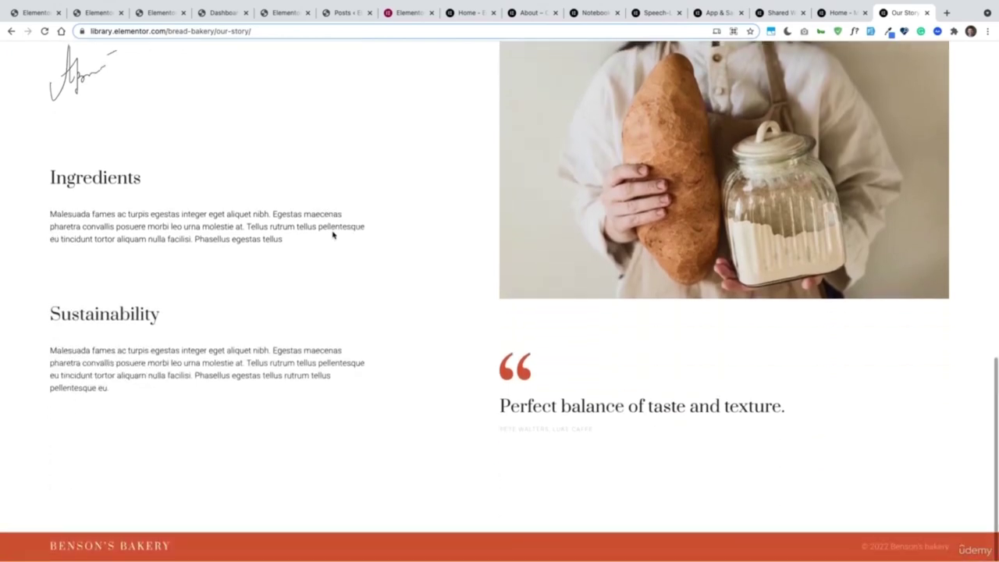
scroll(332, 233, up, 10)
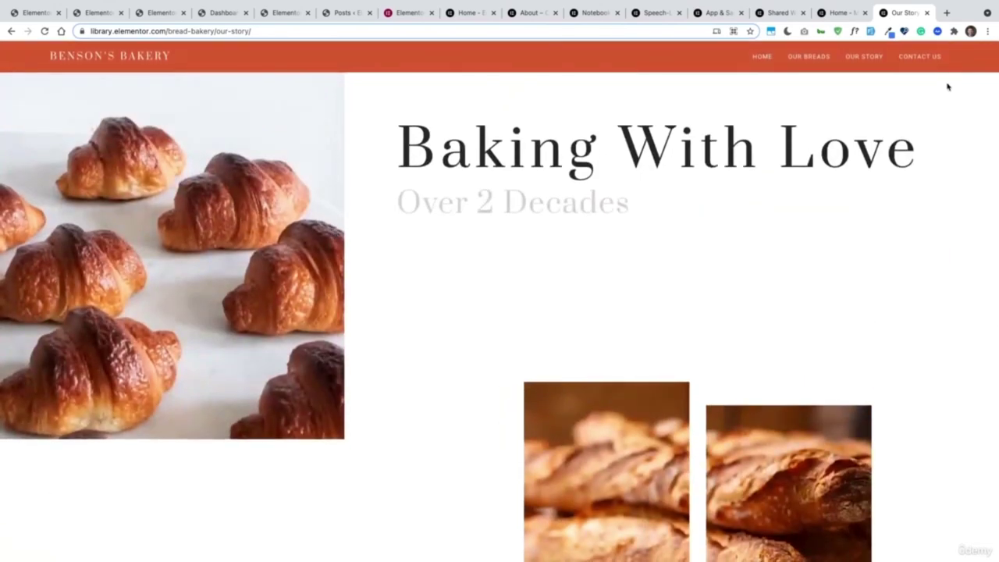
click(921, 55)
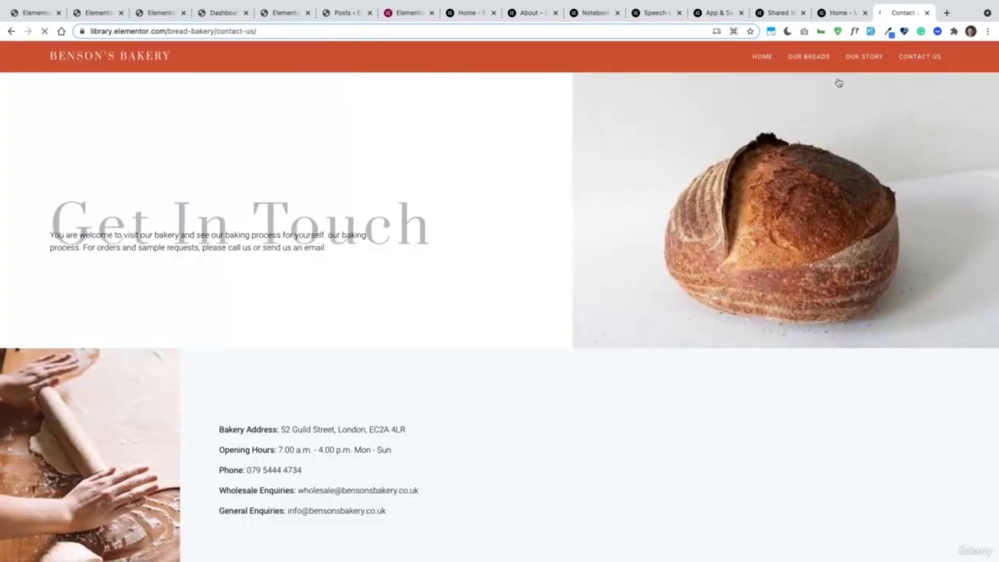
scroll(546, 215, down, 3)
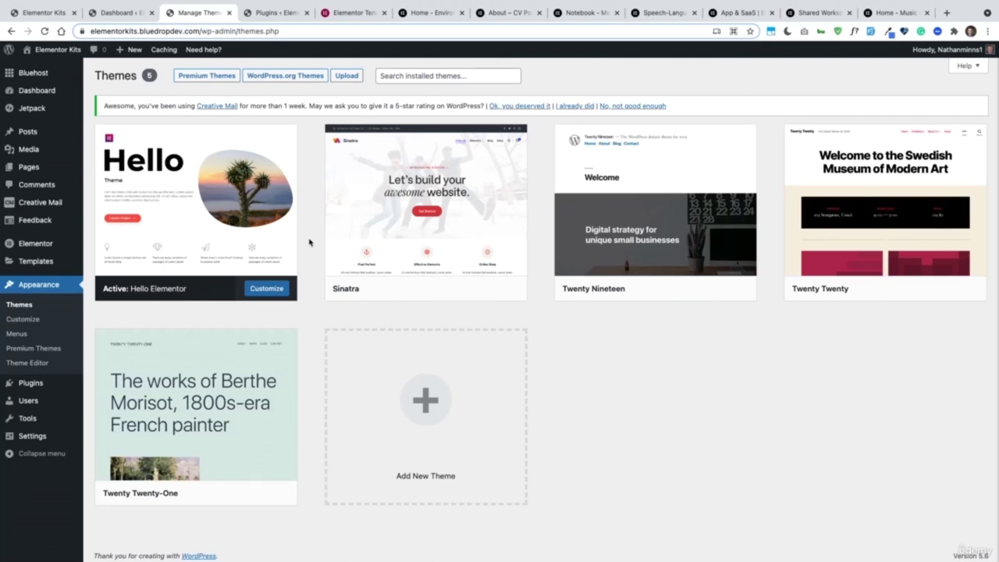
Step: Review the Installed Plugins list showing Elementor and Elementor Pro 3.3.1 active
click(266, 12)
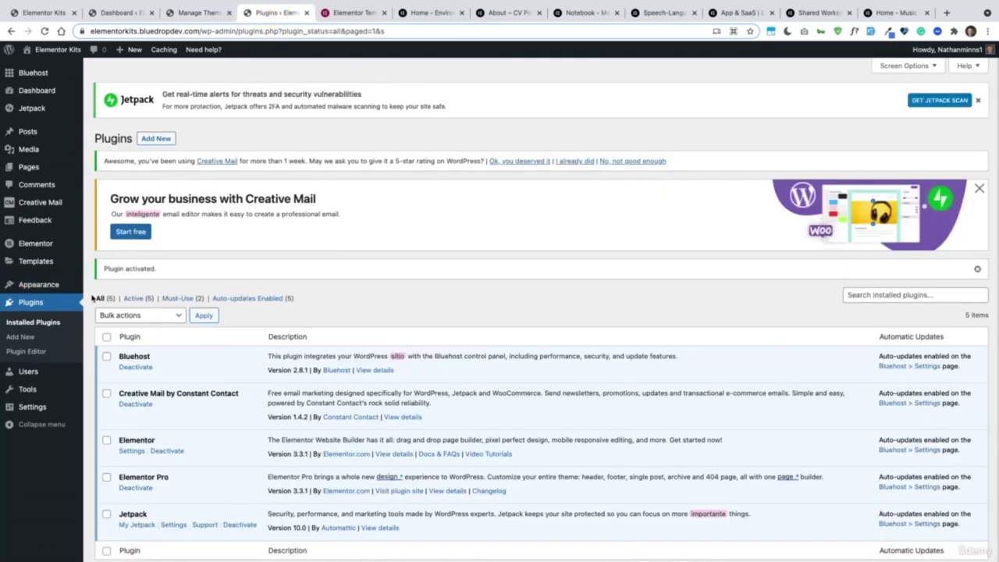
scroll(90, 301, down, 1)
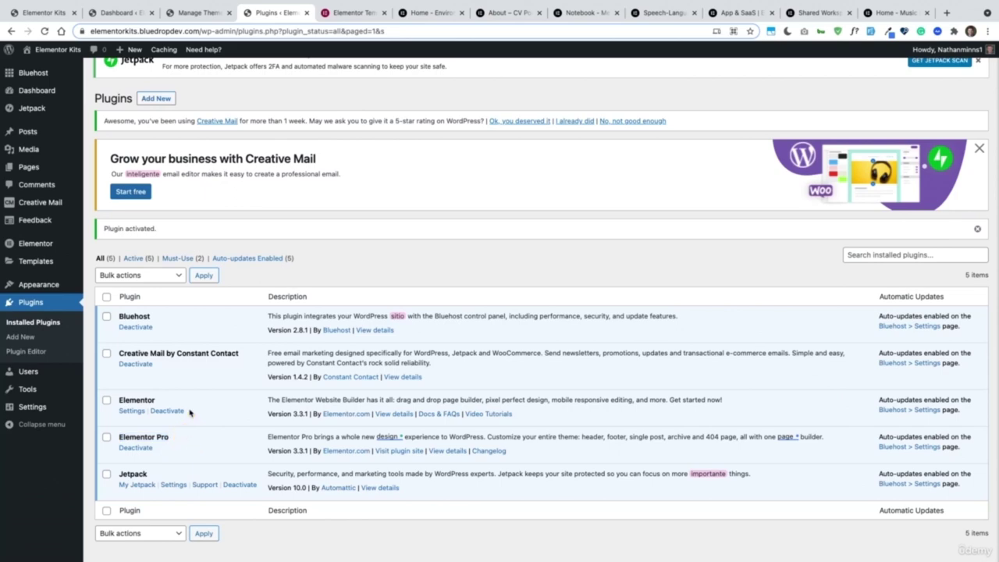
scroll(89, 252, up, 2)
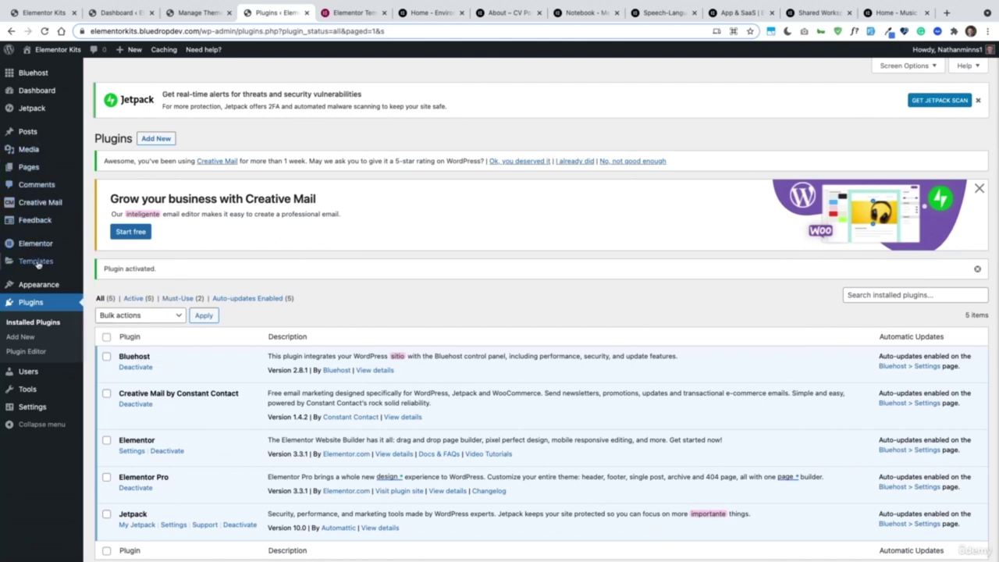
mouse_move(40, 270)
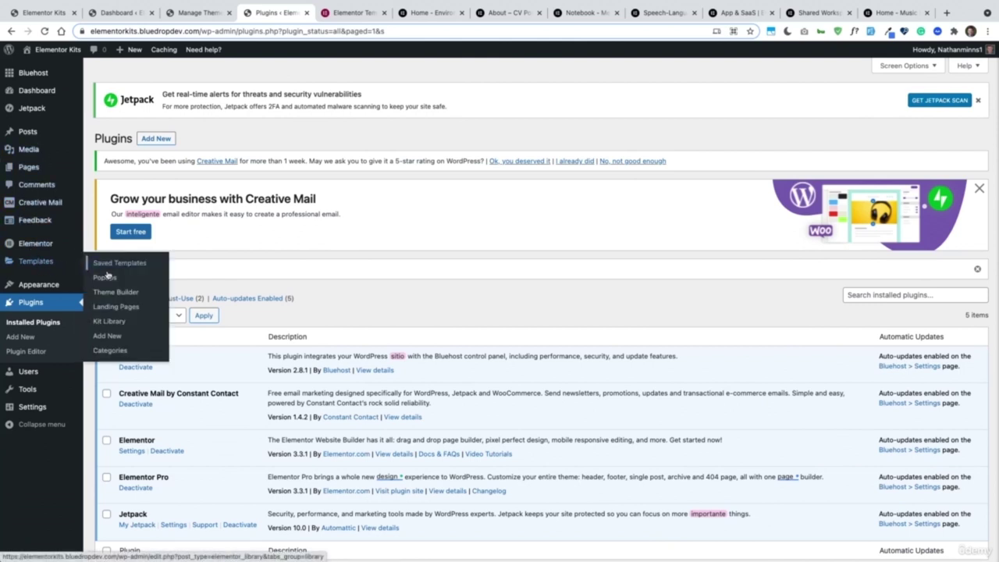
Step: Preview the Bread Bakery kit from Elementor's Kit Library and choose Apply Kit
click(109, 321)
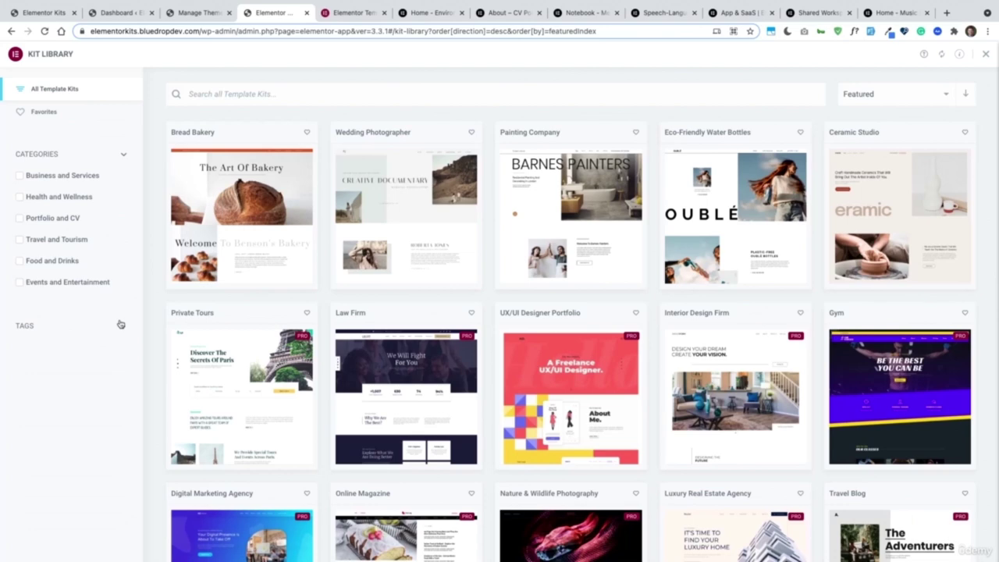
mouse_move(301, 343)
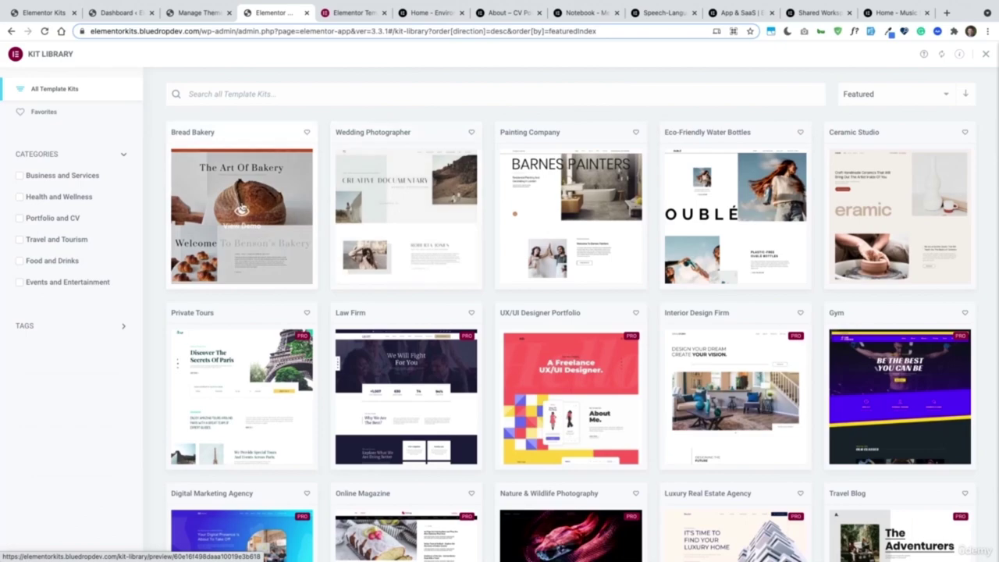
click(243, 221)
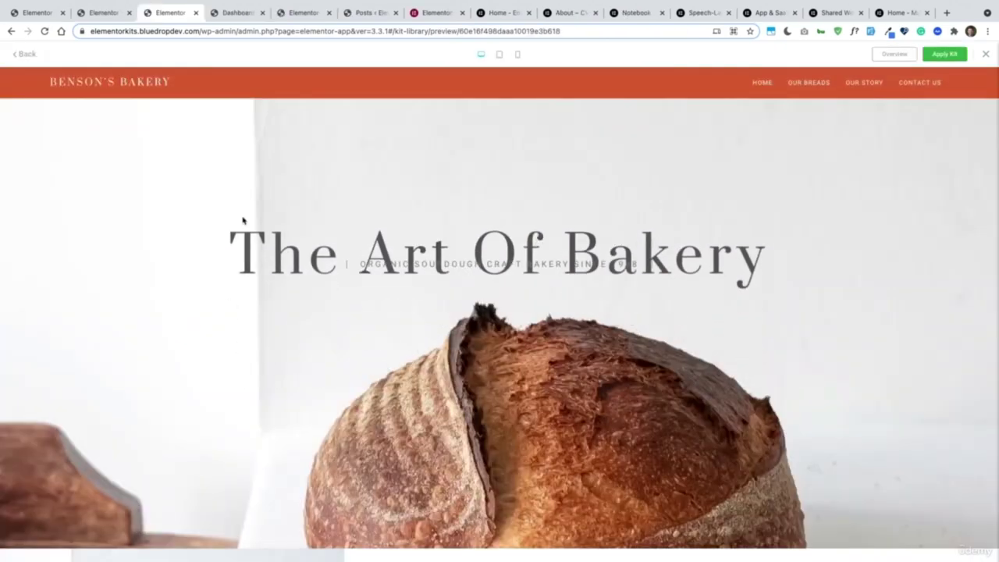
scroll(559, 335, down, 15)
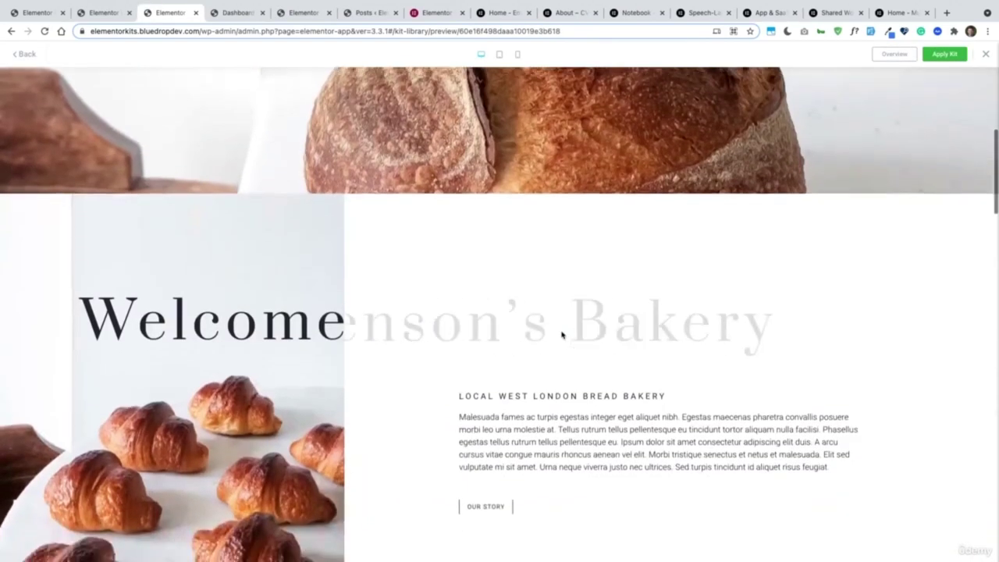
scroll(560, 335, down, 4)
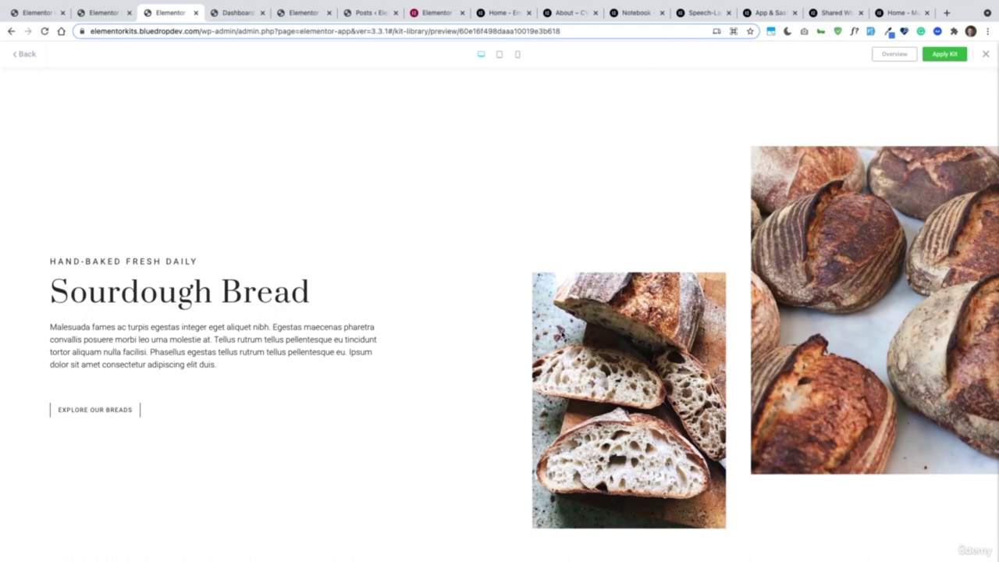
click(947, 56)
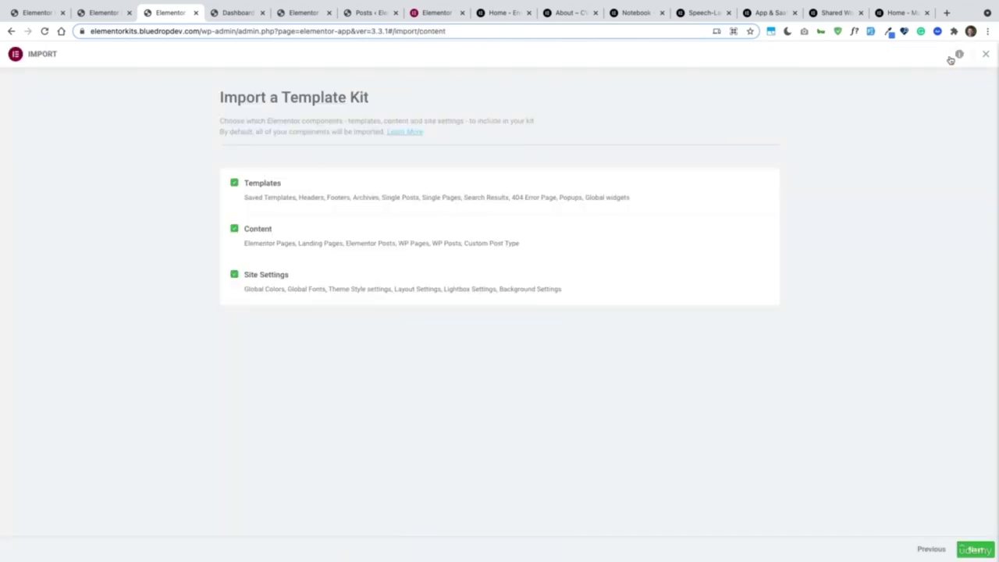
Step: Import the Bread Bakery kit with Templates, Content and Site Settings, then return to the site
drag(244, 227, 484, 258)
click(559, 345)
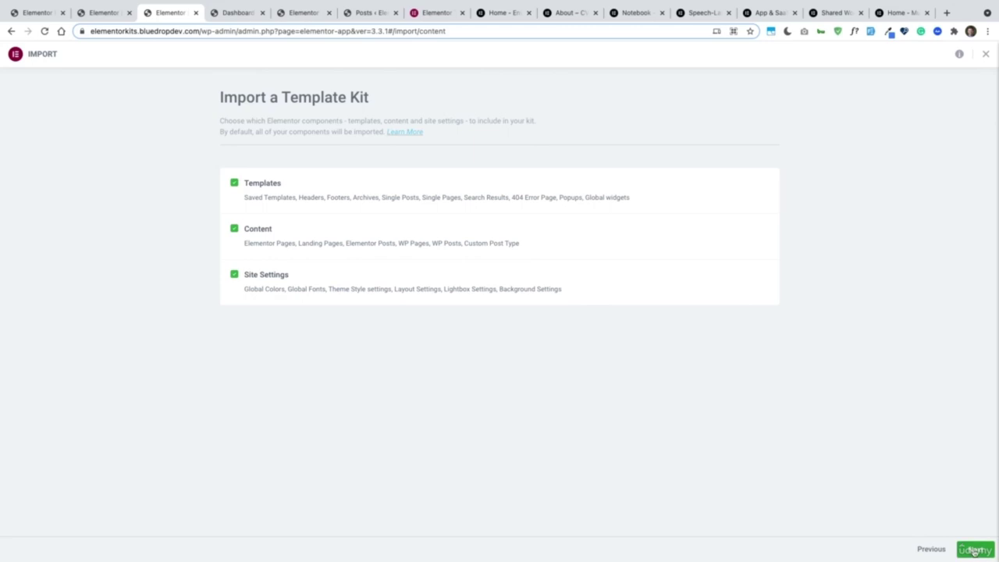
click(974, 550)
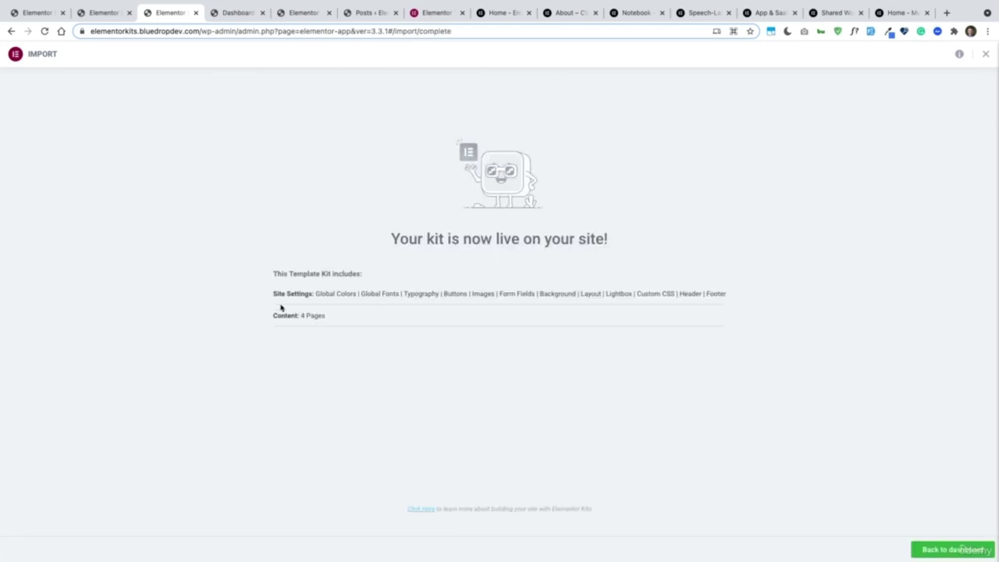
drag(273, 293, 380, 323)
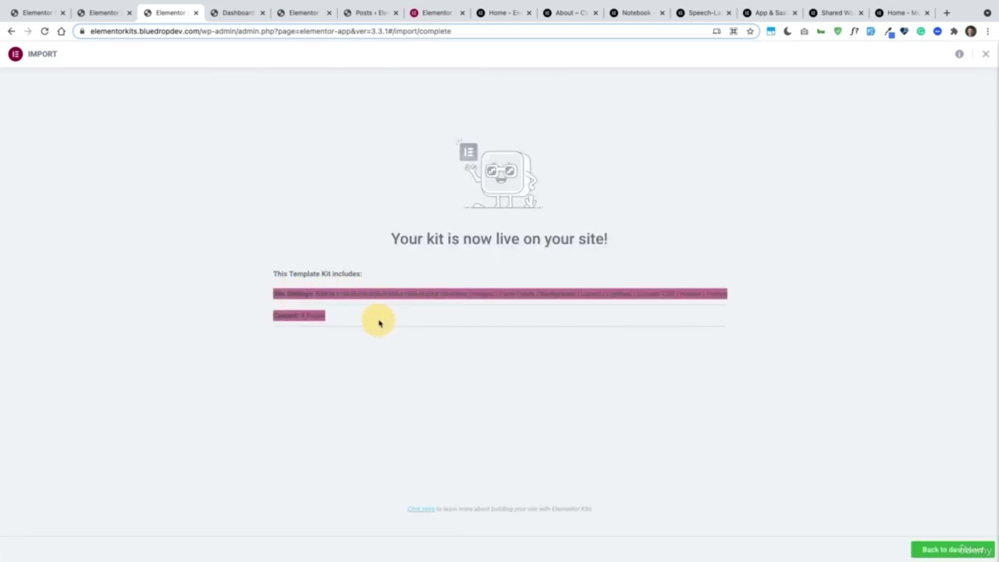
click(379, 323)
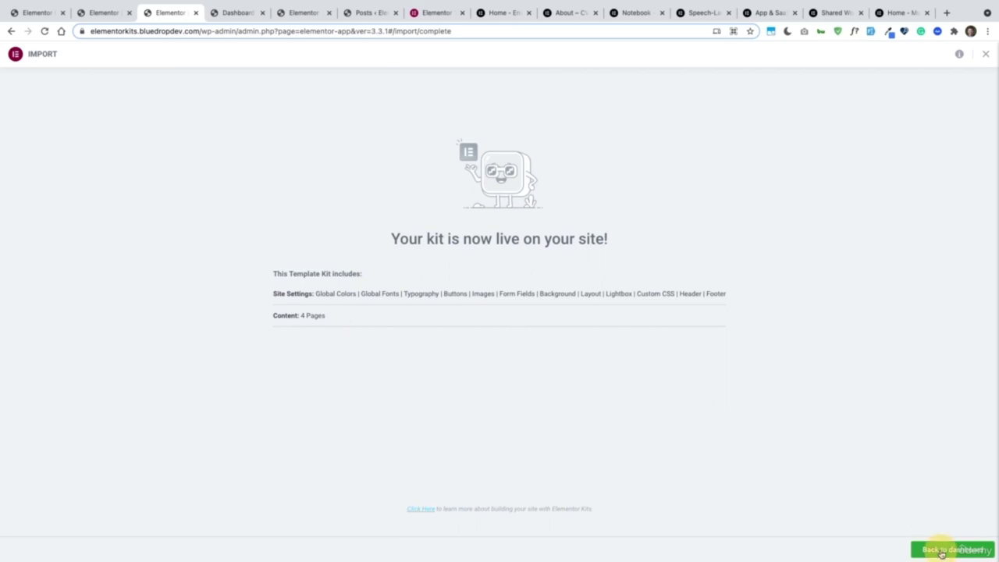
click(947, 549)
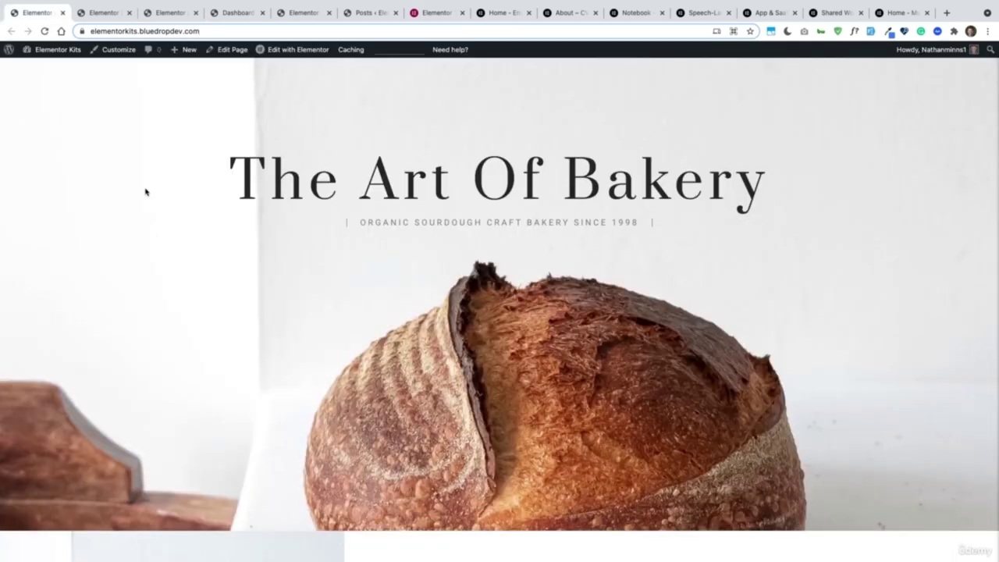
Step: Scroll the new 'The Art Of Bakery' homepage and open it in the Elementor editor
scroll(145, 192, down, 6)
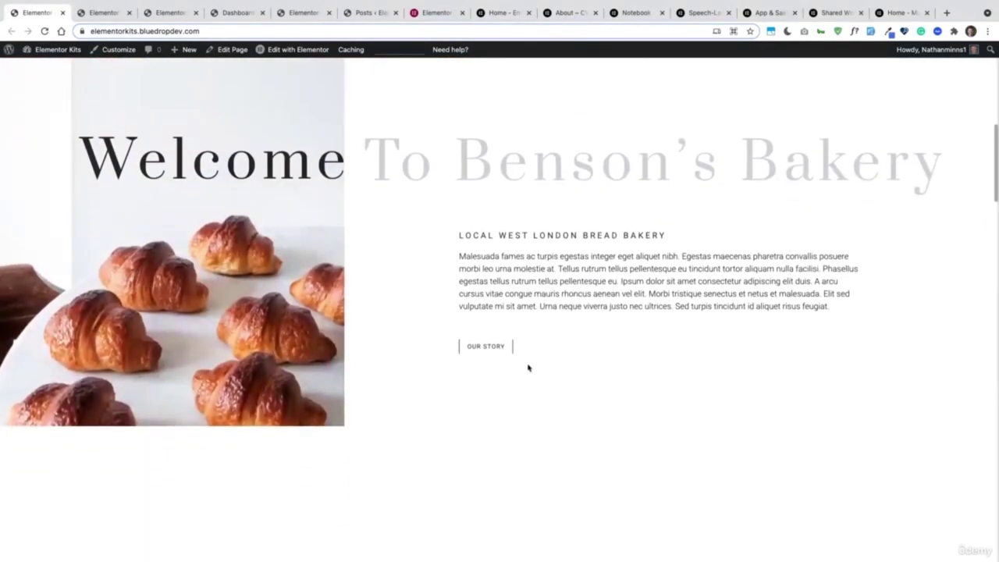
scroll(493, 349, down, 4)
scroll(493, 350, down, 3)
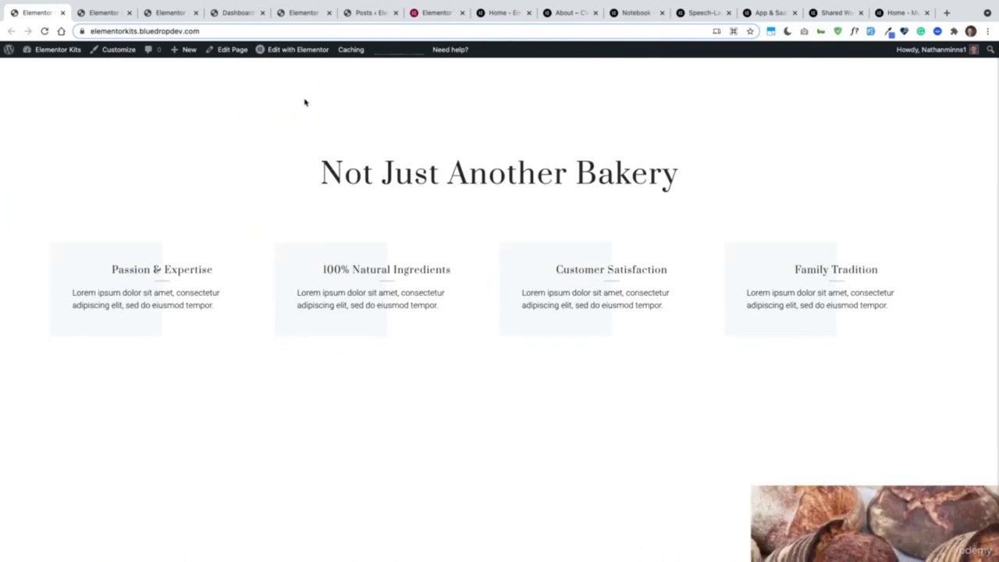
click(290, 50)
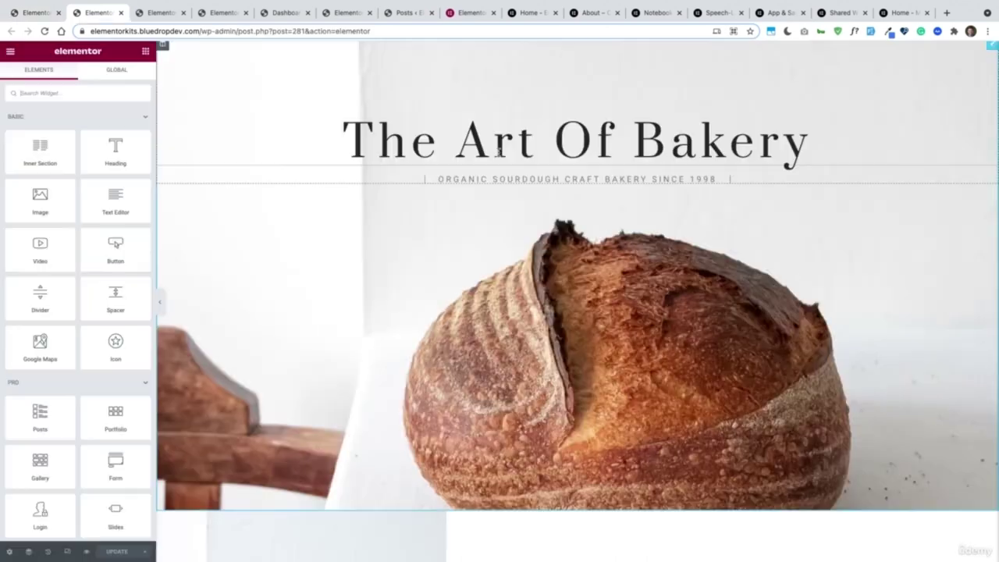
Step: Replace 'The Art Of Bakery' hero heading with the site owner's full name, fixing the typo
click(500, 145)
triple_click(75, 147)
text(Nahtan Minns)
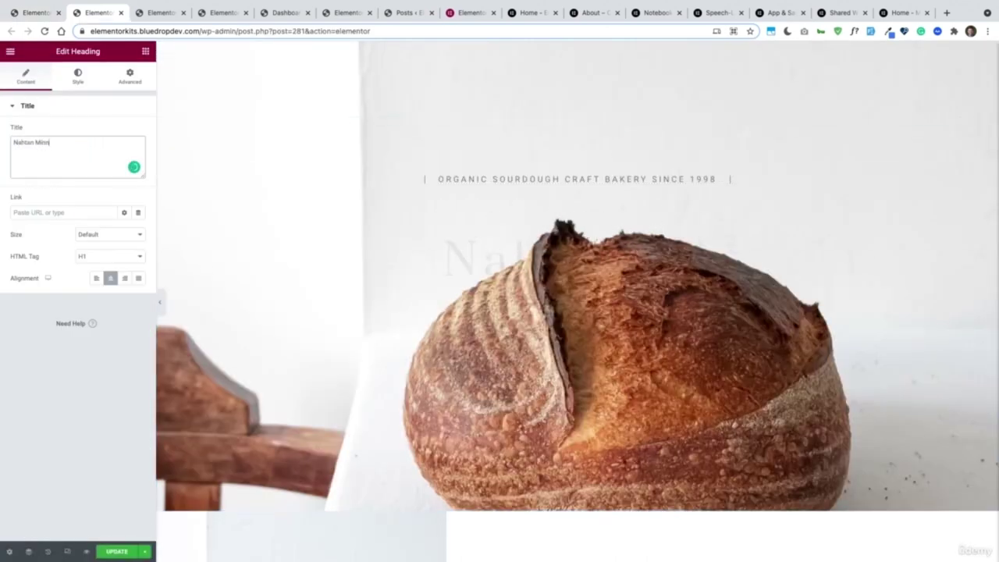
double_click(26, 142)
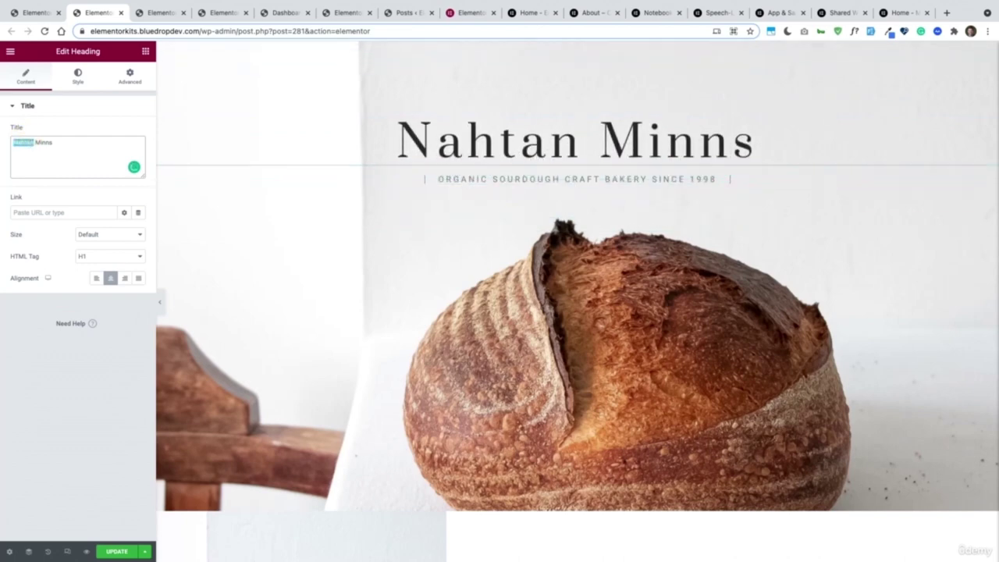
text(Nathan)
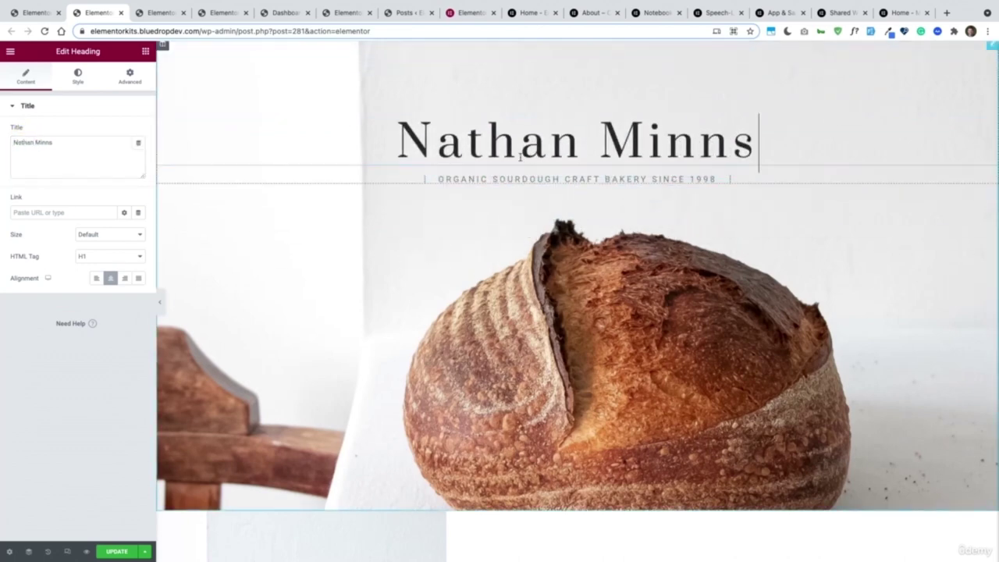
Step: Open the hero section's settings via Edit Hero and show its background Style options
right_click(420, 361)
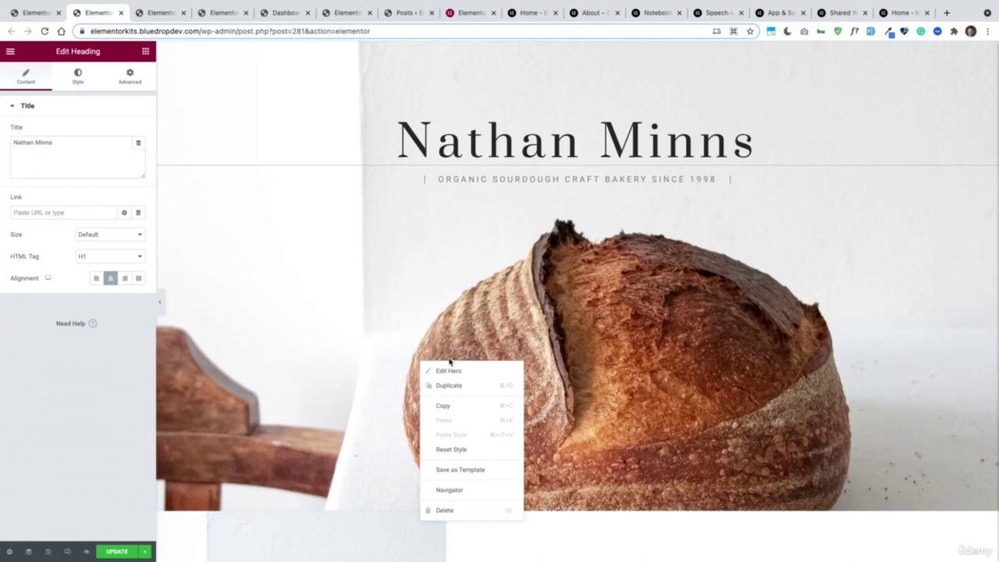
click(450, 359)
right_click(448, 363)
click(450, 370)
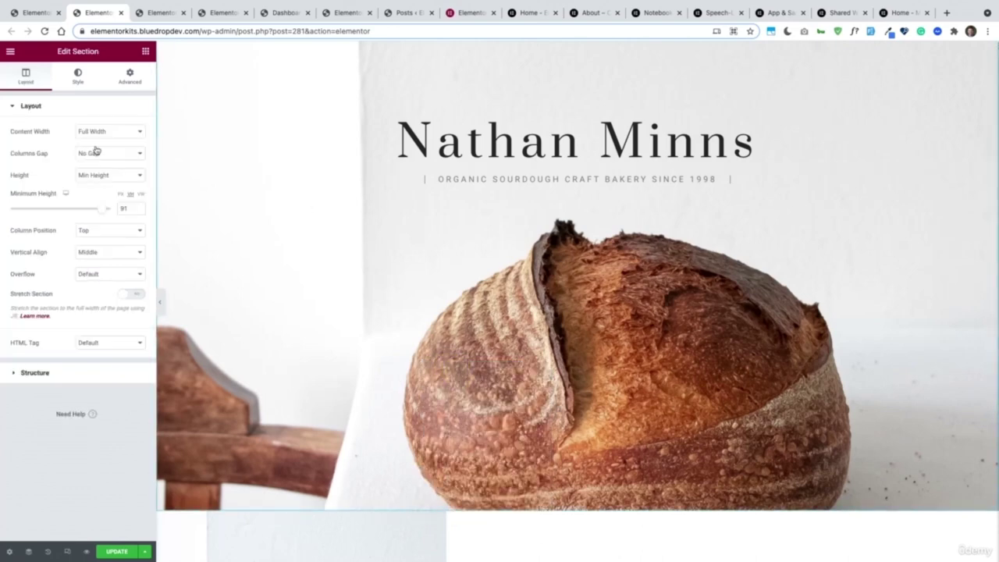
click(78, 76)
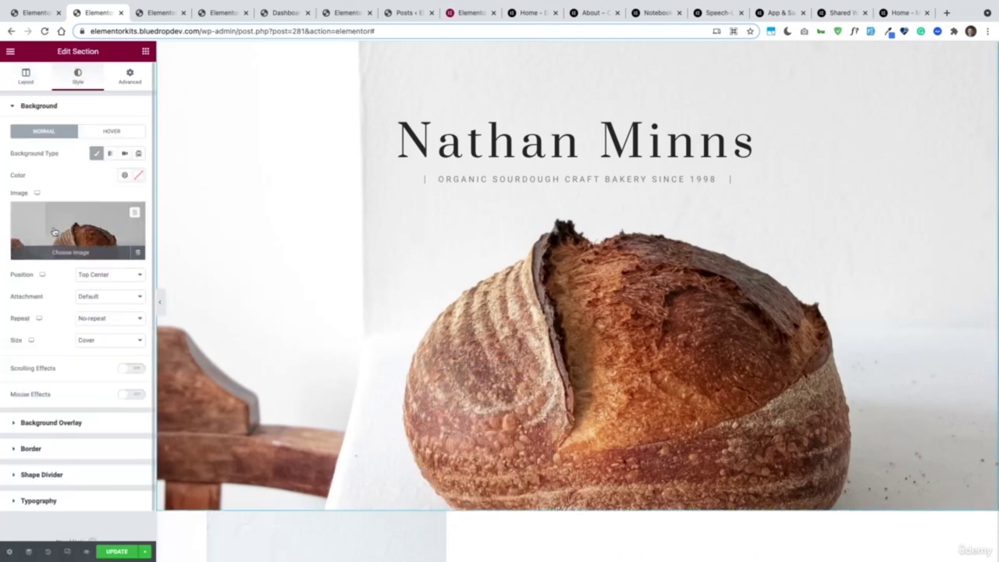
scroll(281, 315, down, 5)
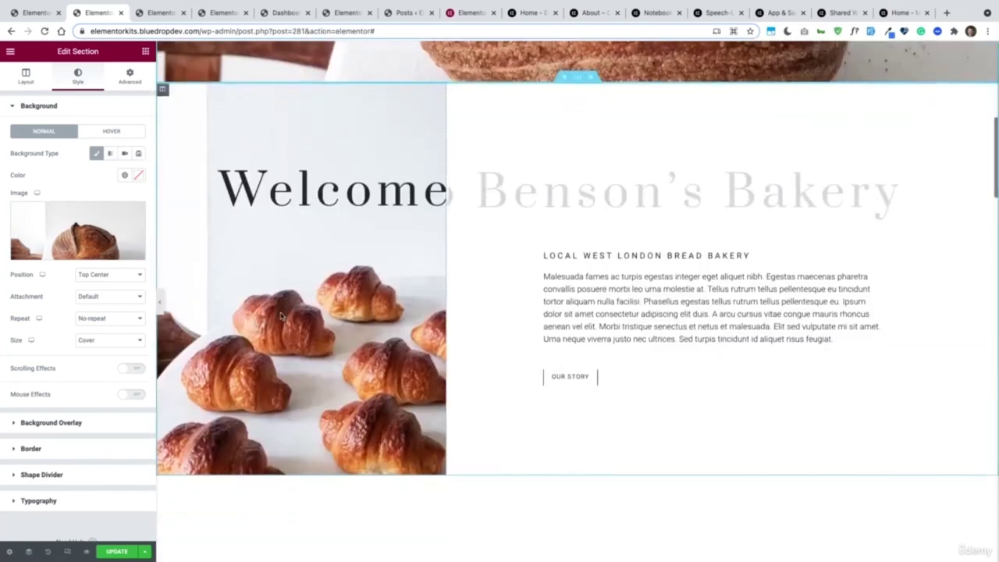
Step: Retitle the To Benson's Bakery heading to the owner's first name plus 'is awesome.'
click(572, 192)
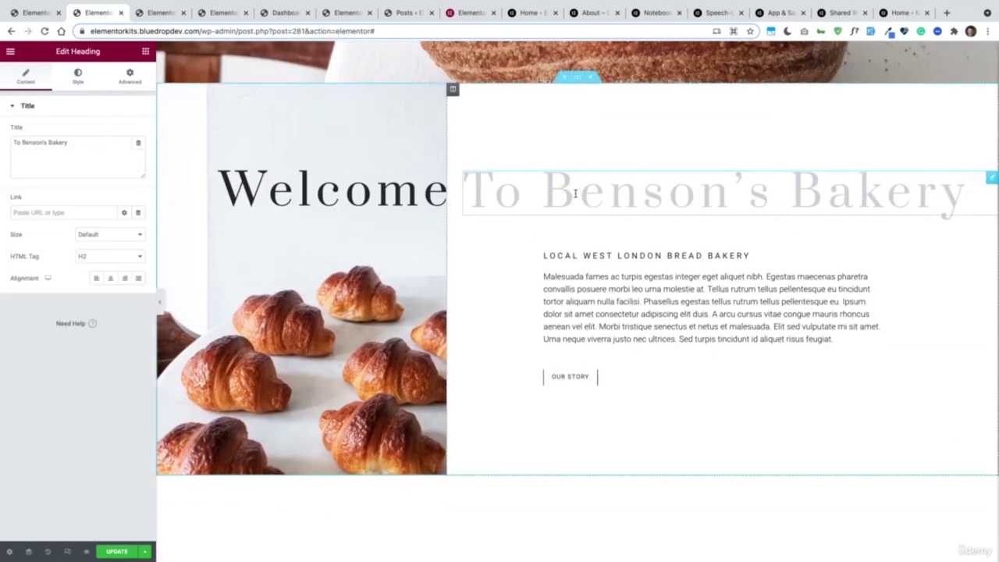
triple_click(84, 139)
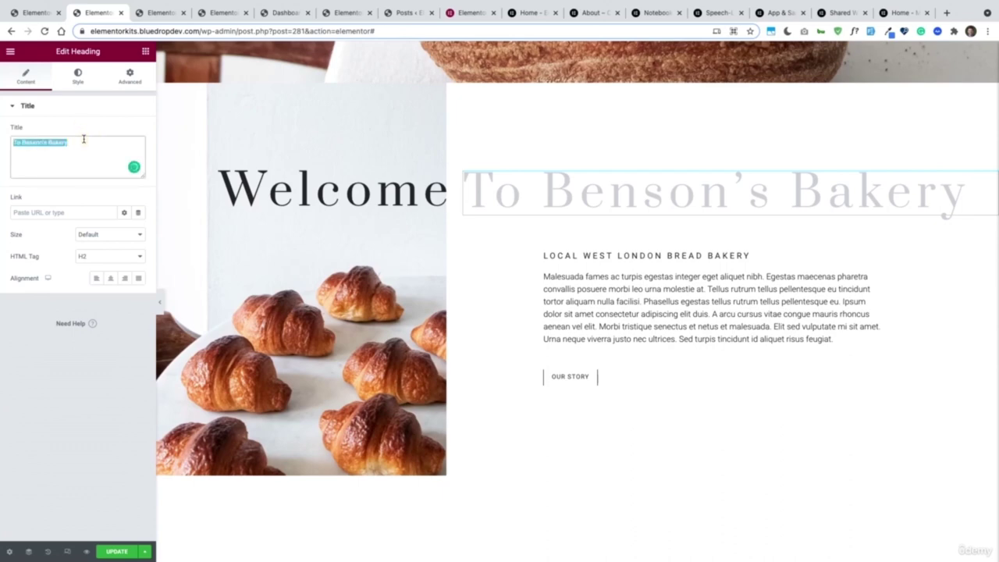
text(Nthan)
key(BackSpace)
key(BackSpace)
key(BackSpace)
key(BackSpace)
text(a)
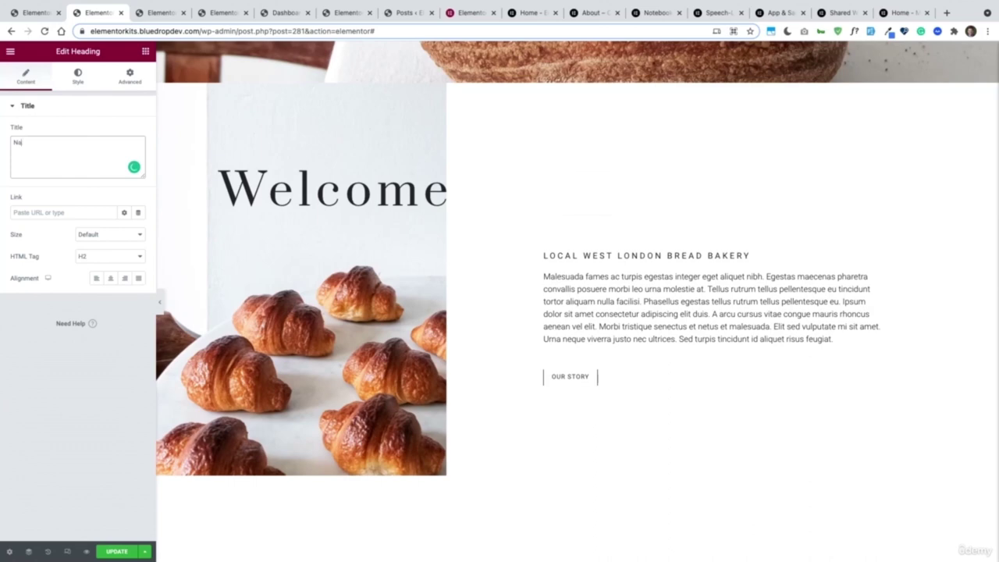
text(than is awesome.)
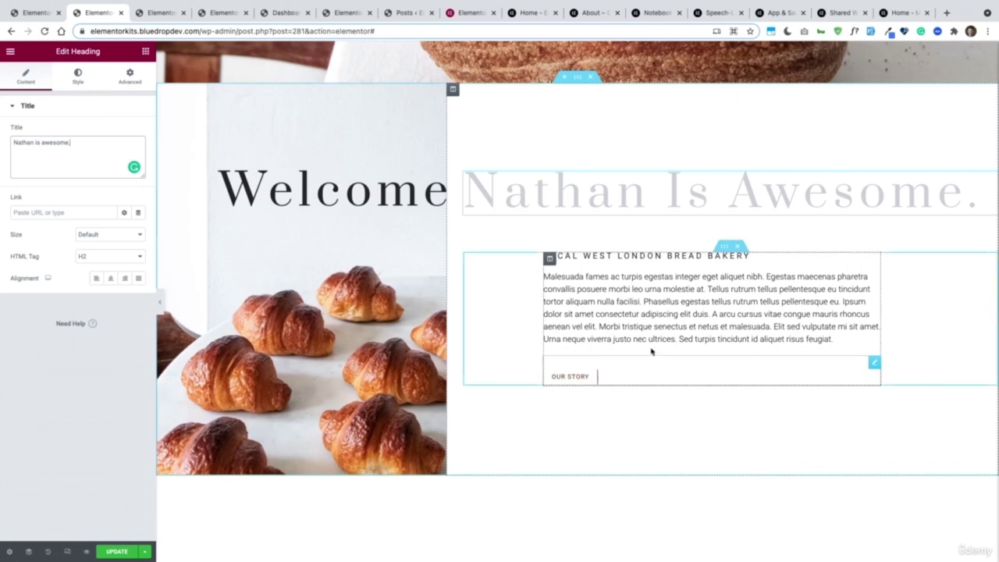
Step: Relabel the Our Story button 'About us' and paste a new link URL into it
click(624, 375)
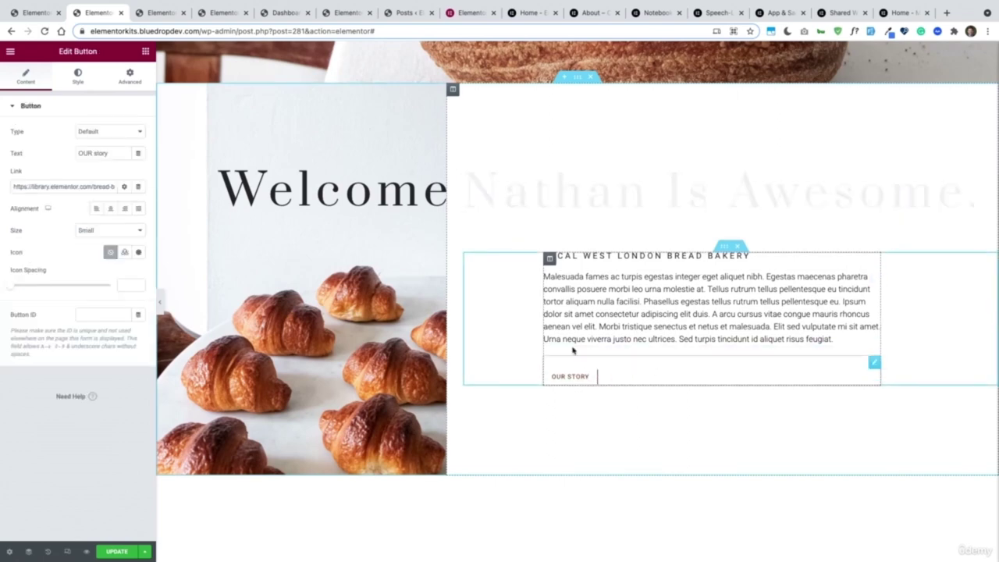
triple_click(92, 154)
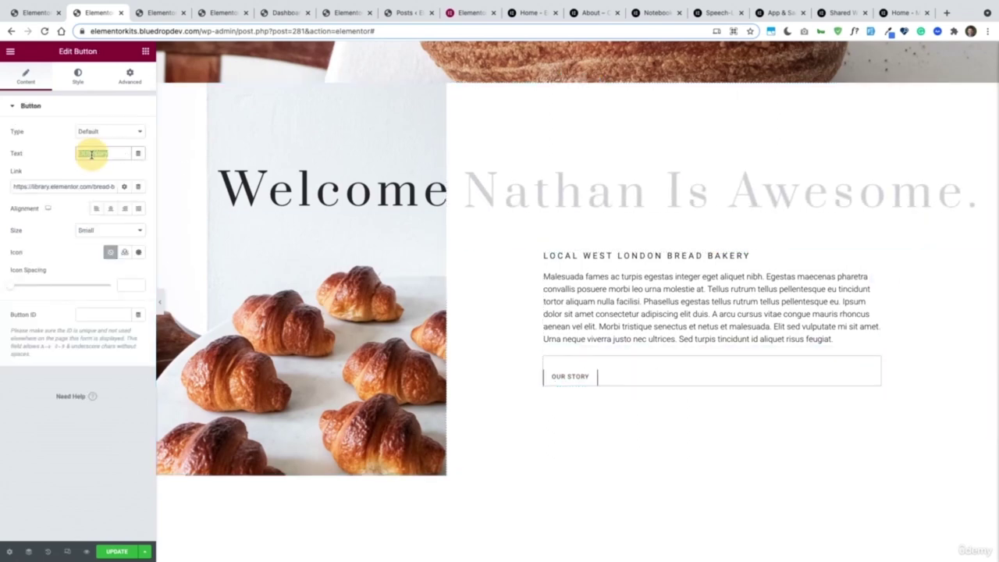
text(About ME)
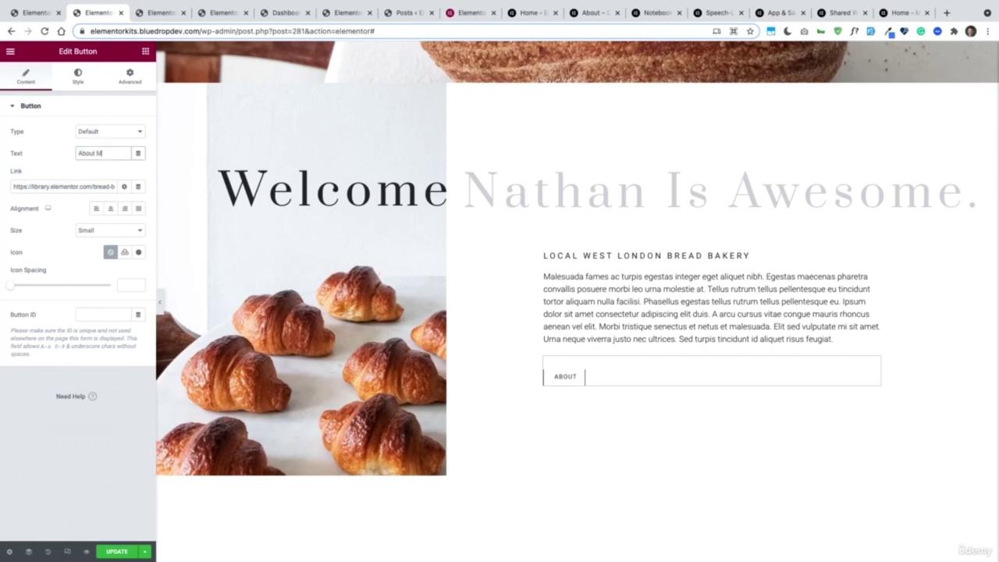
key(BackSpace)
key(BackSpace)
text(us)
triple_click(31, 187)
click(73, 187)
triple_click(73, 186)
key(ctrl+v)
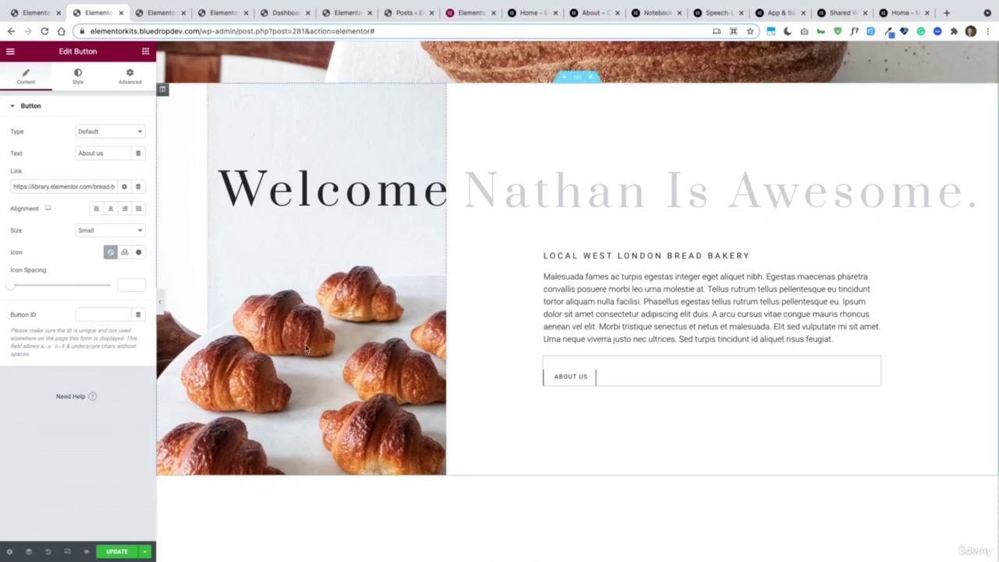
Step: Save the page changes with Update
scroll(305, 348, down, 2)
scroll(305, 348, down, 2)
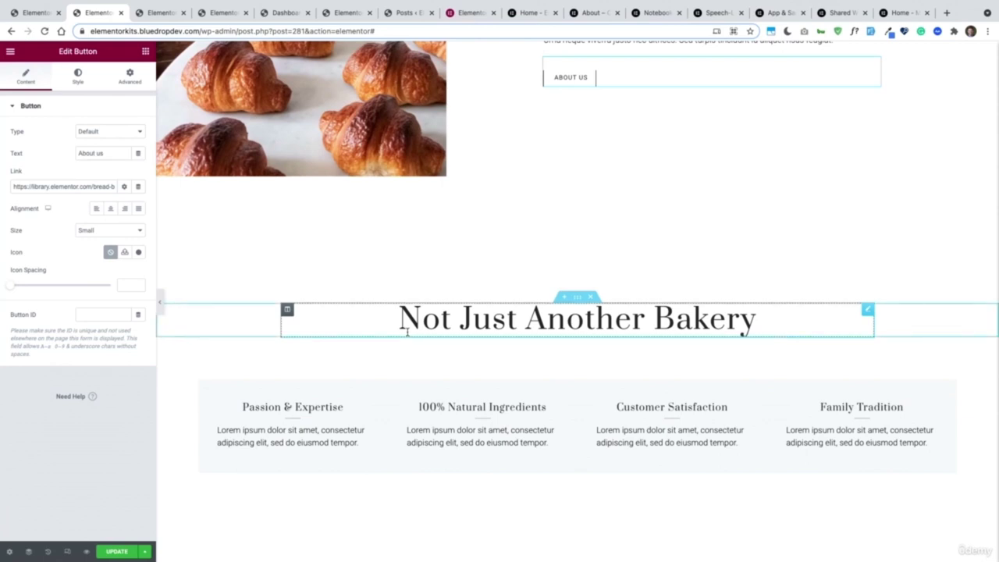
click(117, 551)
scroll(258, 288, down, 3)
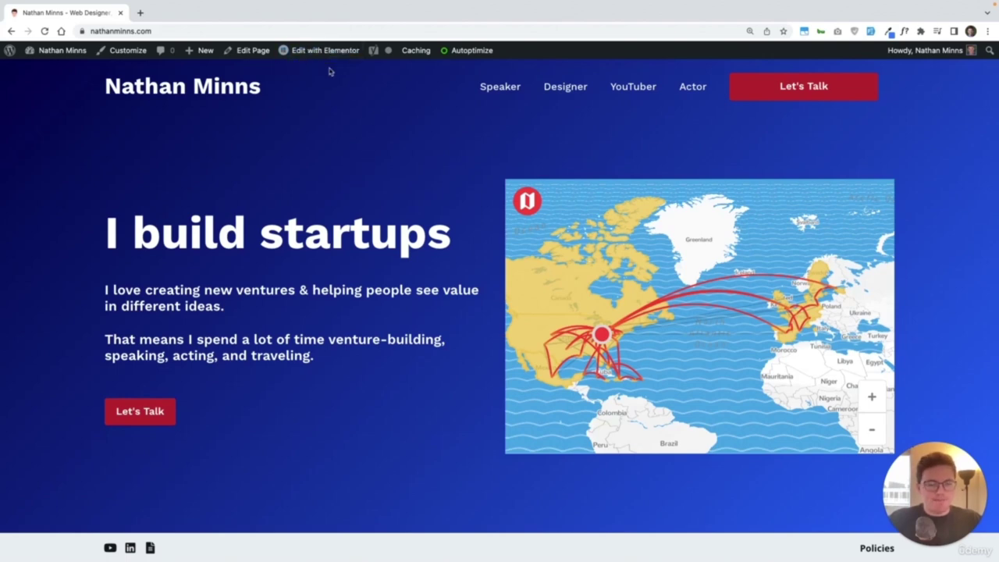
Step: Launch Edit with Elementor from the admin bar so the homepage editor opens in a new tab
mouse_move(311, 51)
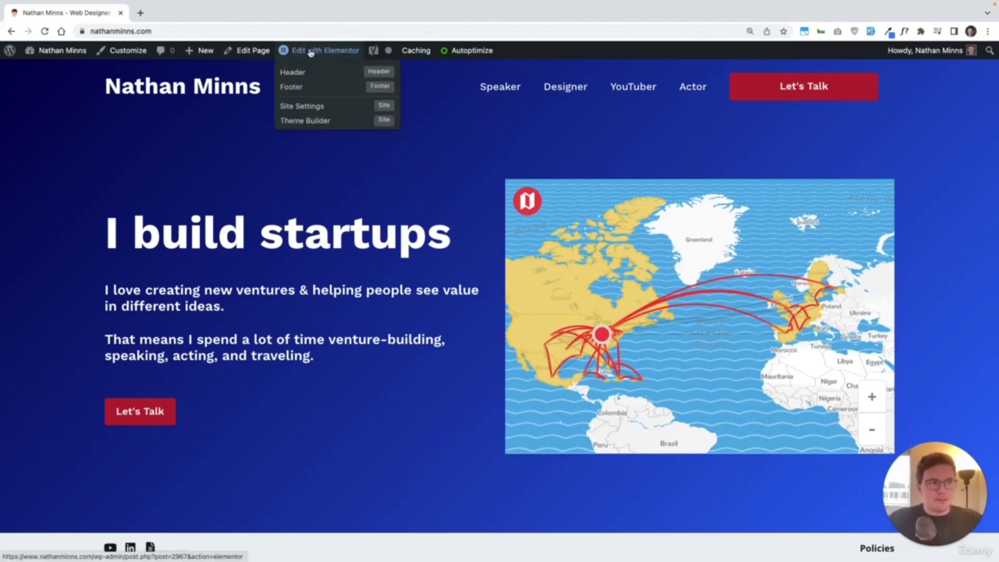
super+click(310, 51)
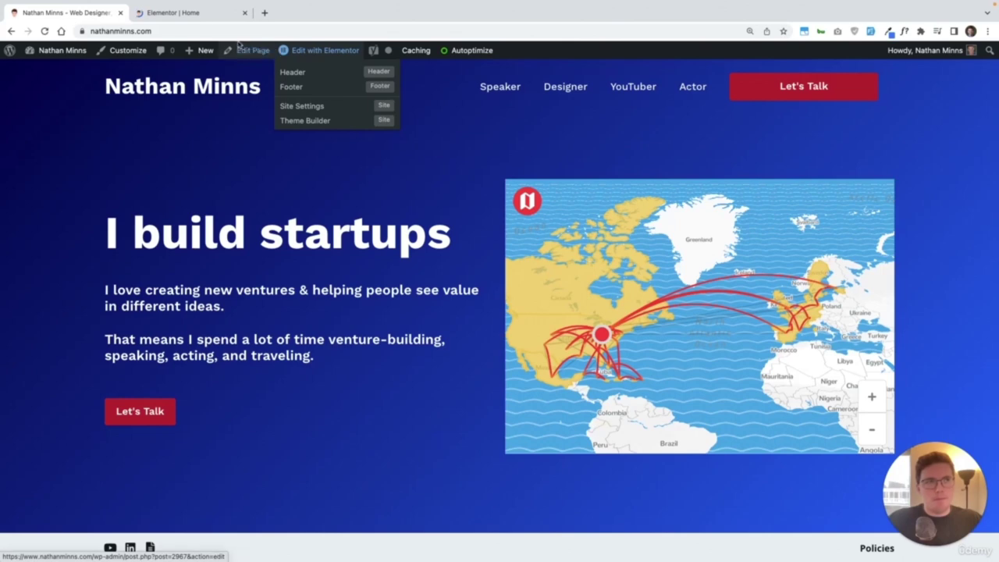
Step: In the Elementor | Home tab, drop a Heading widget beneath 'I build startups'
click(201, 12)
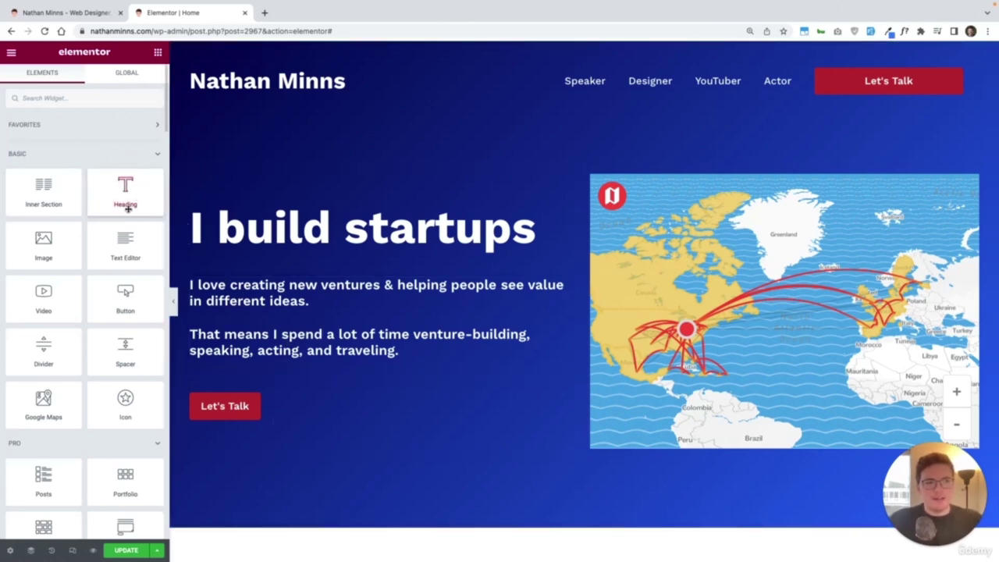
drag(128, 208, 294, 266)
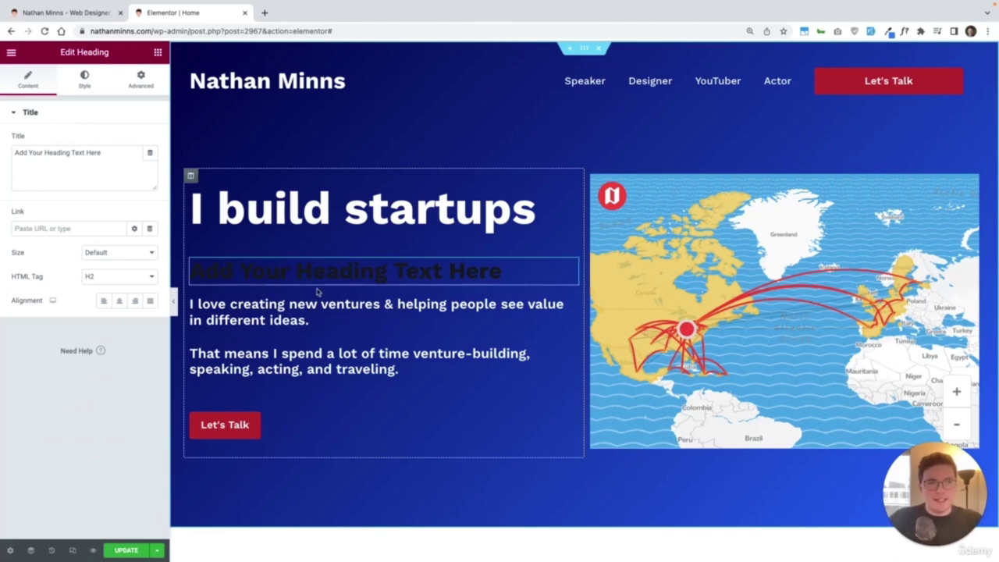
Step: Try a custom pinkish-red heading text colour in the Style tab's colour picker
click(84, 79)
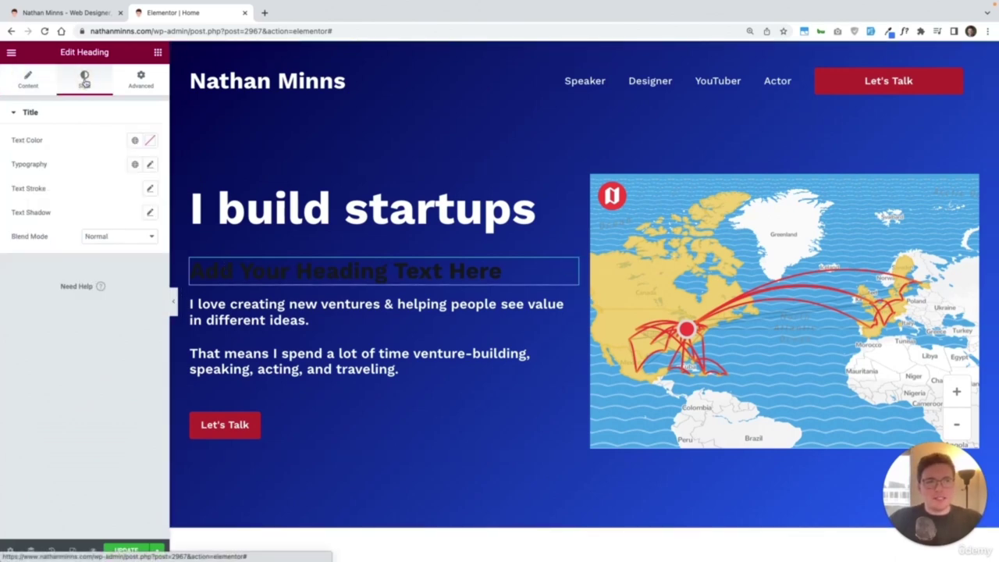
click(149, 142)
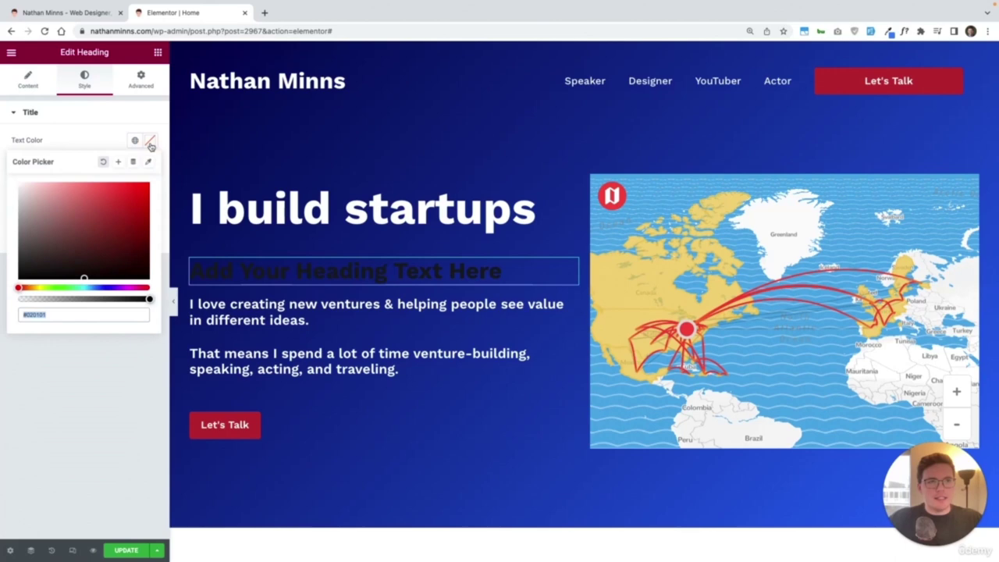
drag(95, 239, 167, 172)
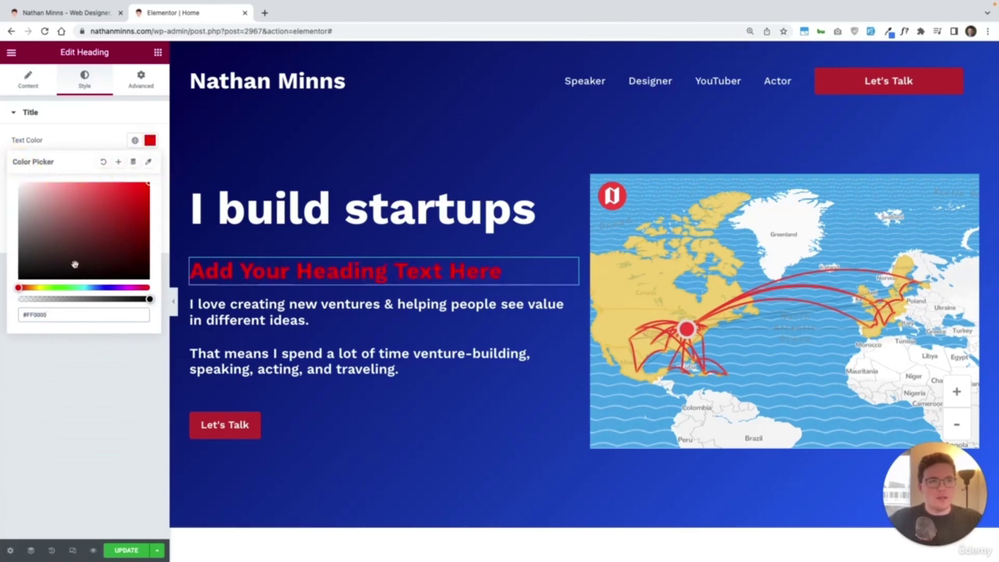
drag(39, 287, 65, 288)
click(87, 141)
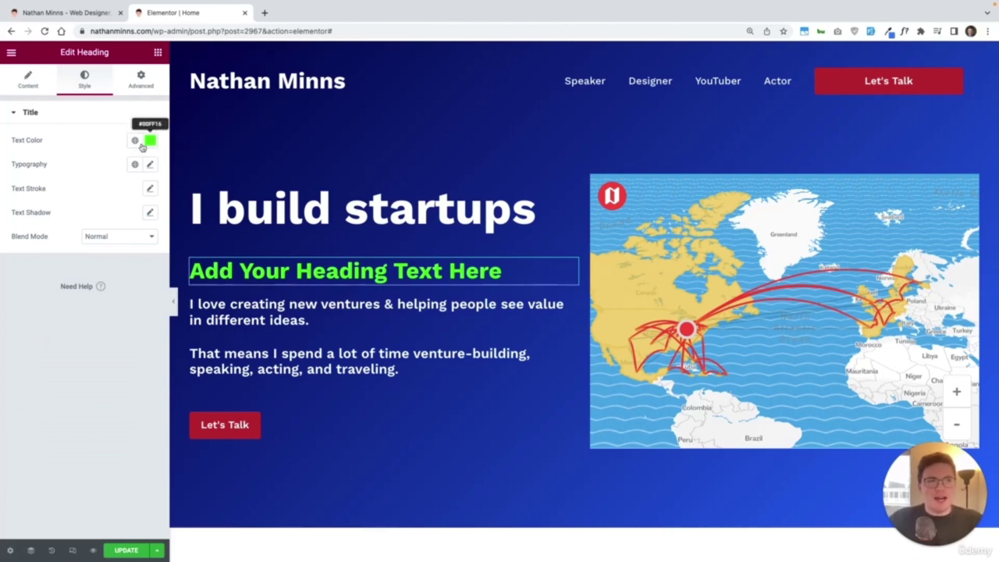
Step: Apply the global Bright Red colour to the heading text
click(133, 142)
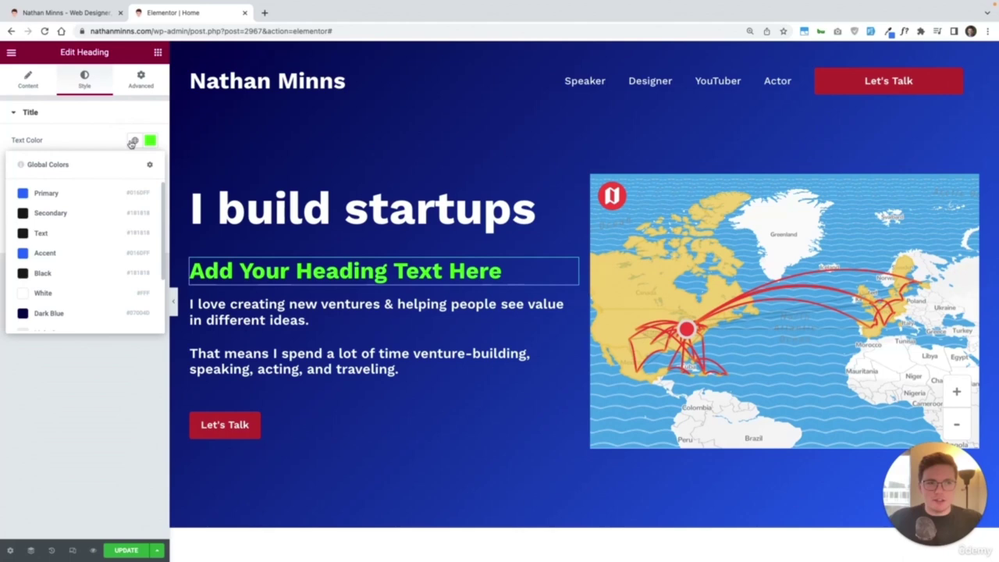
scroll(95, 294, down, 1)
scroll(95, 294, down, 1)
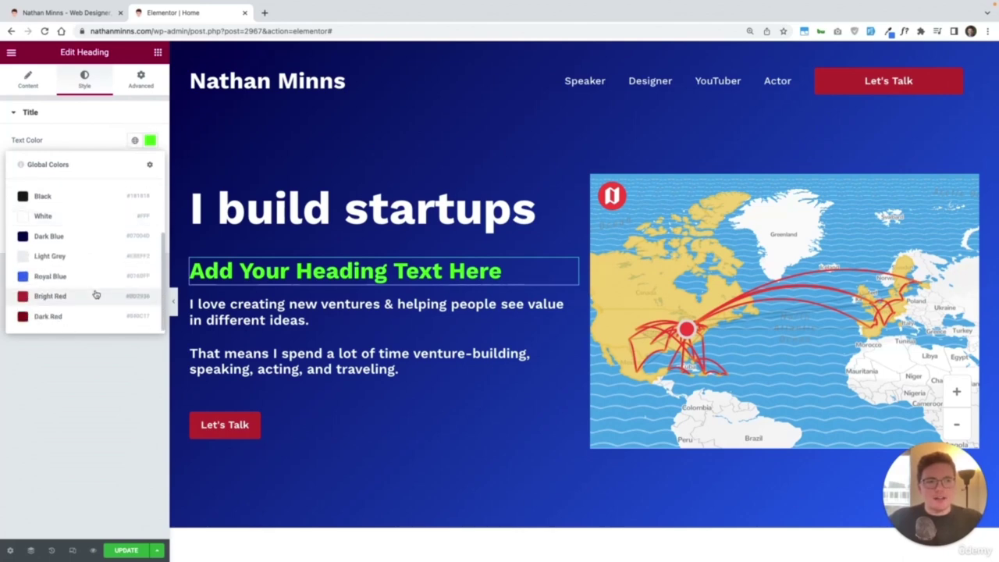
scroll(72, 326, up, 3)
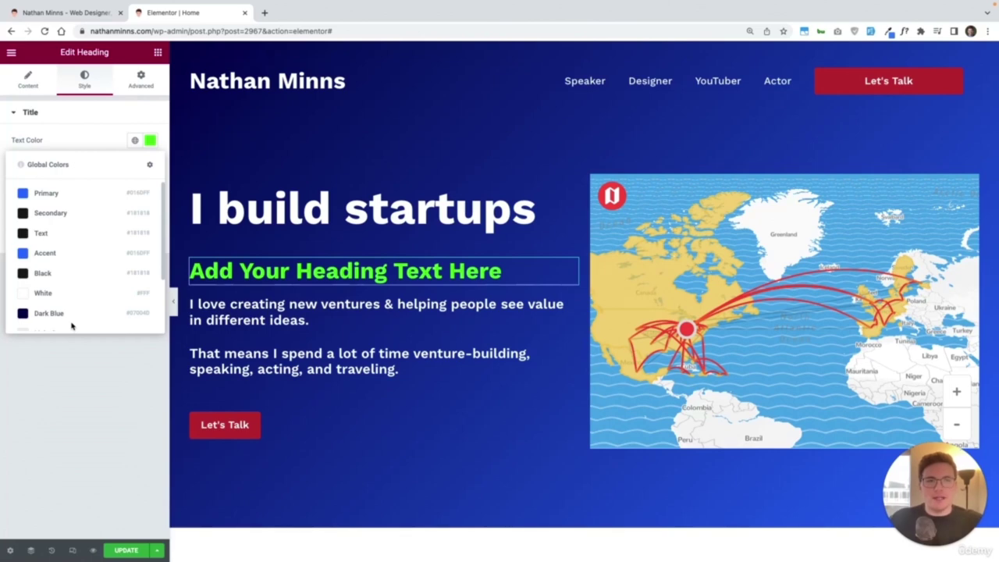
scroll(80, 302, down, 3)
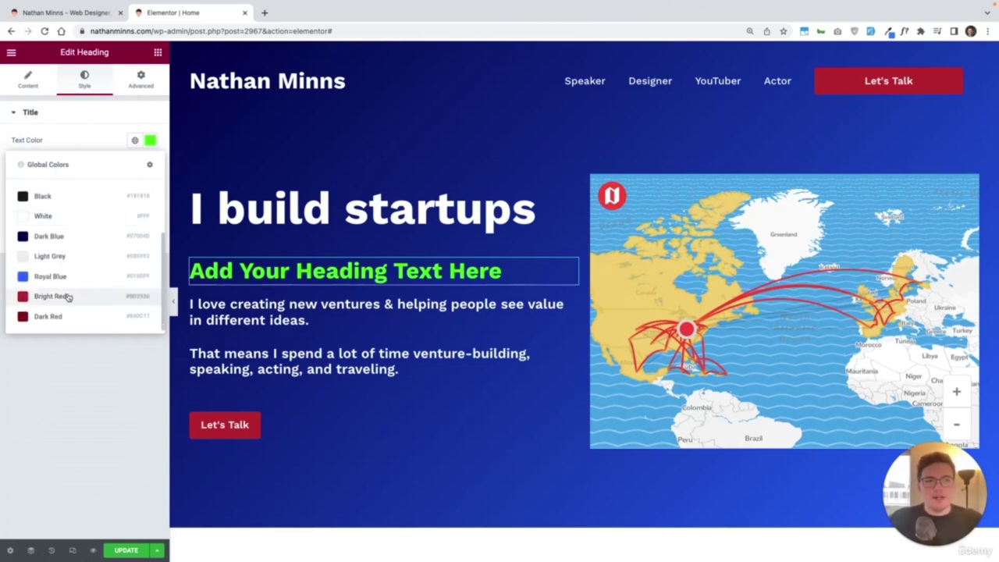
click(52, 296)
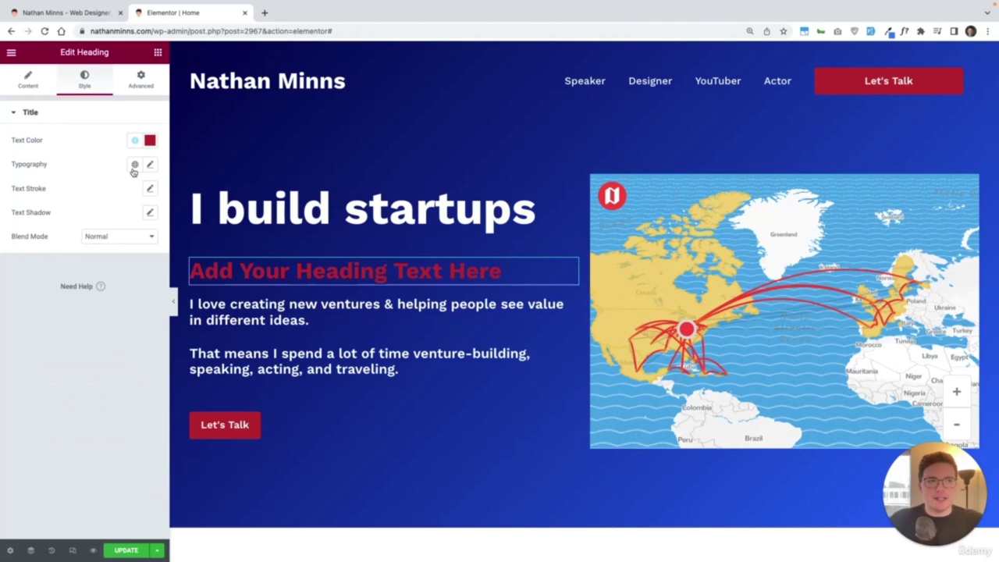
click(134, 140)
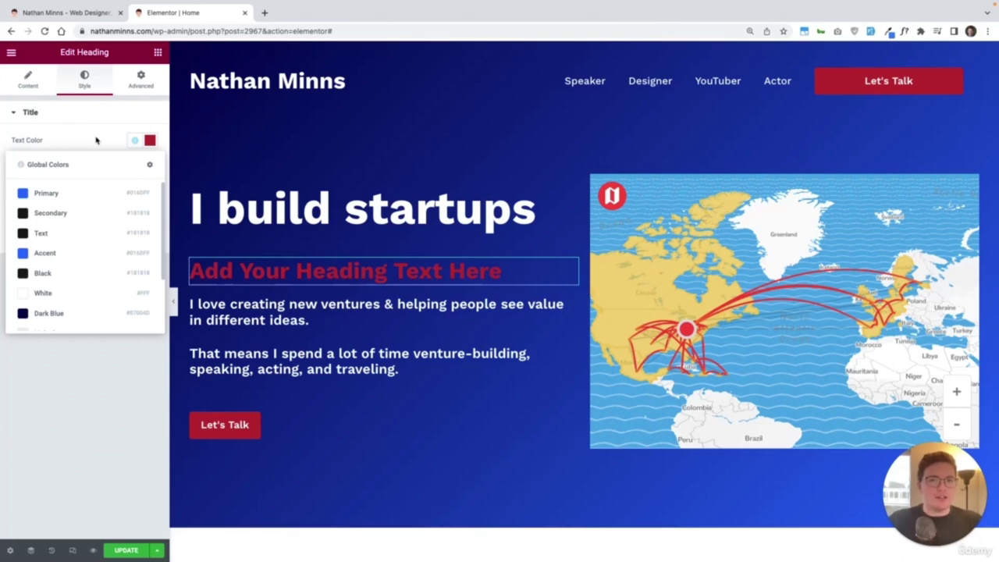
Step: Try the Secondary, Small Heading Text, Primary and Menu global fonts on the heading
click(96, 140)
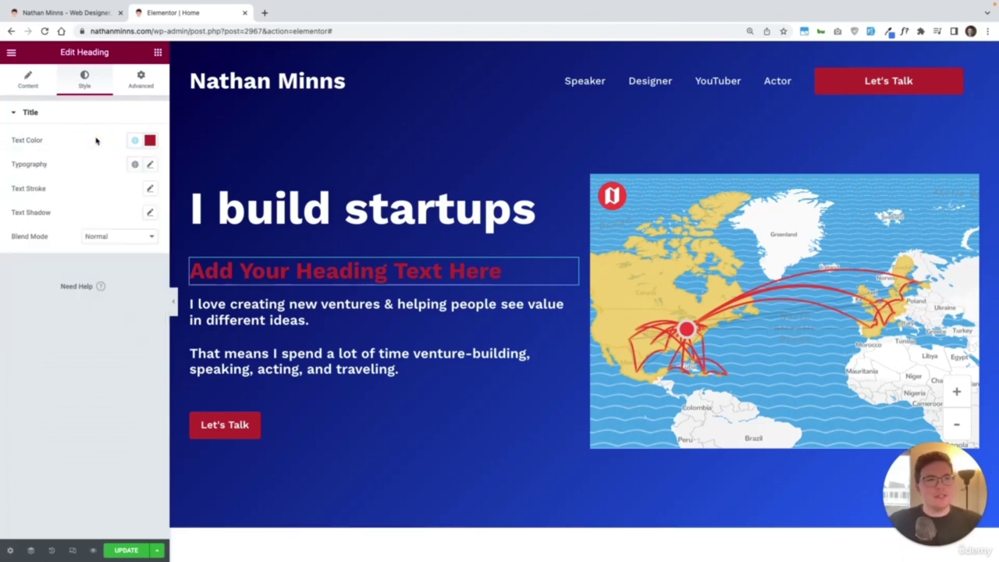
click(134, 164)
click(94, 272)
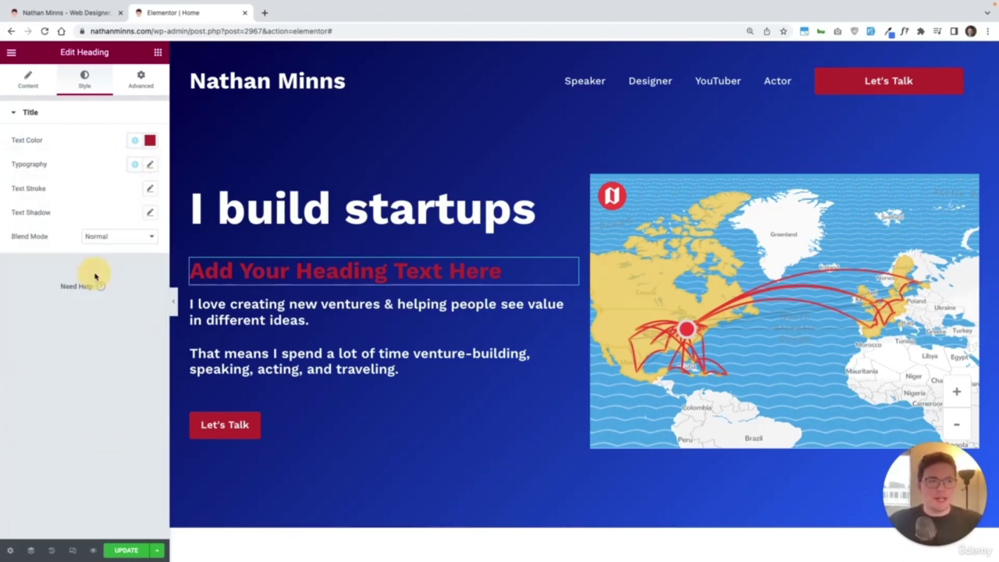
click(135, 163)
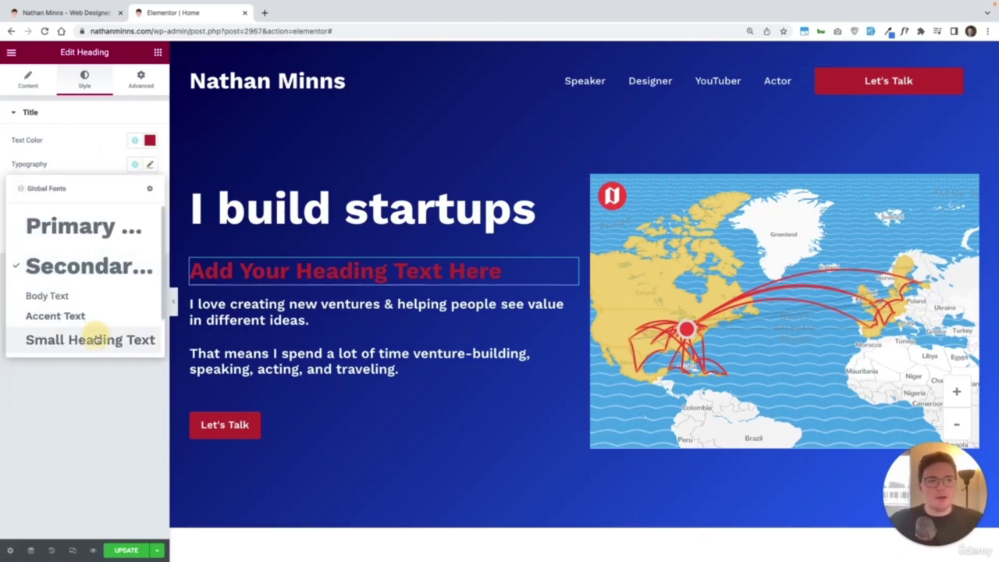
click(94, 338)
click(135, 164)
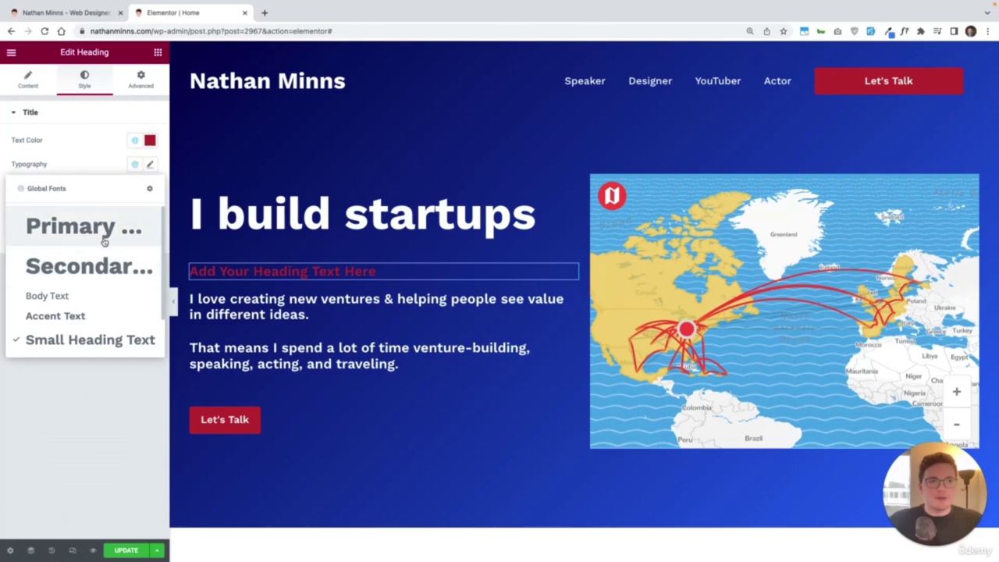
click(98, 226)
click(133, 165)
scroll(76, 297, down, 1)
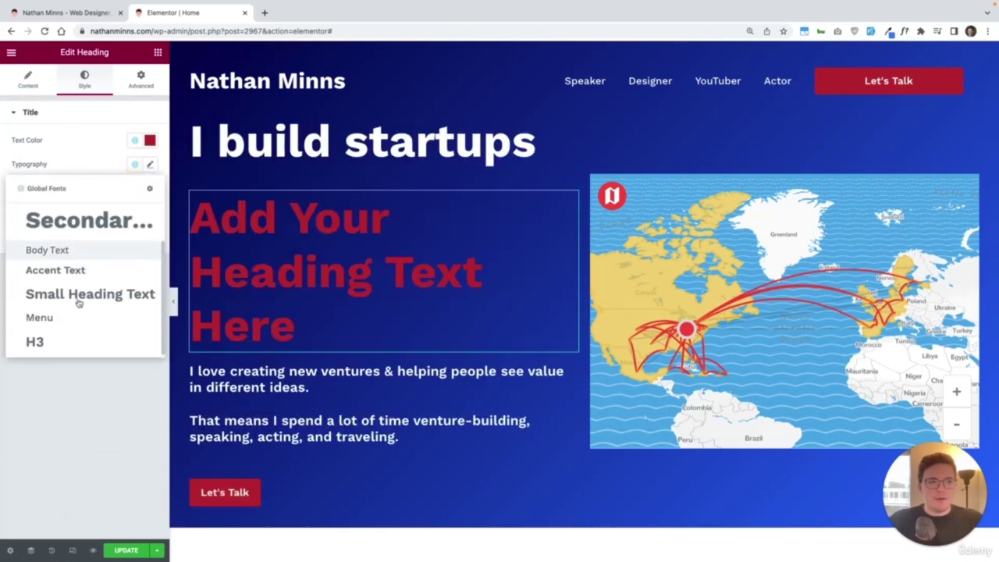
click(65, 320)
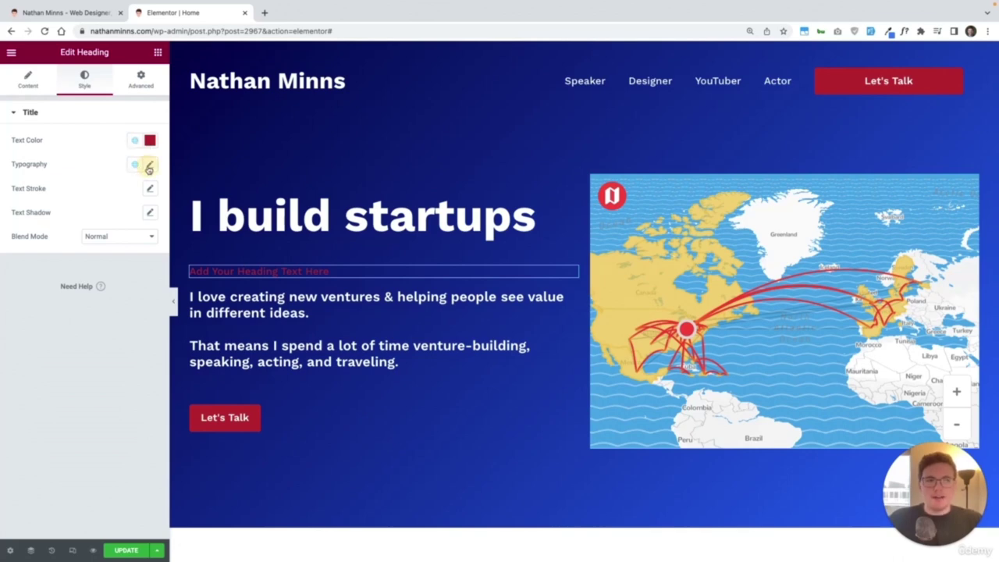
Step: Adjust the custom font size to about 31, then settle on the Primary global font
click(149, 166)
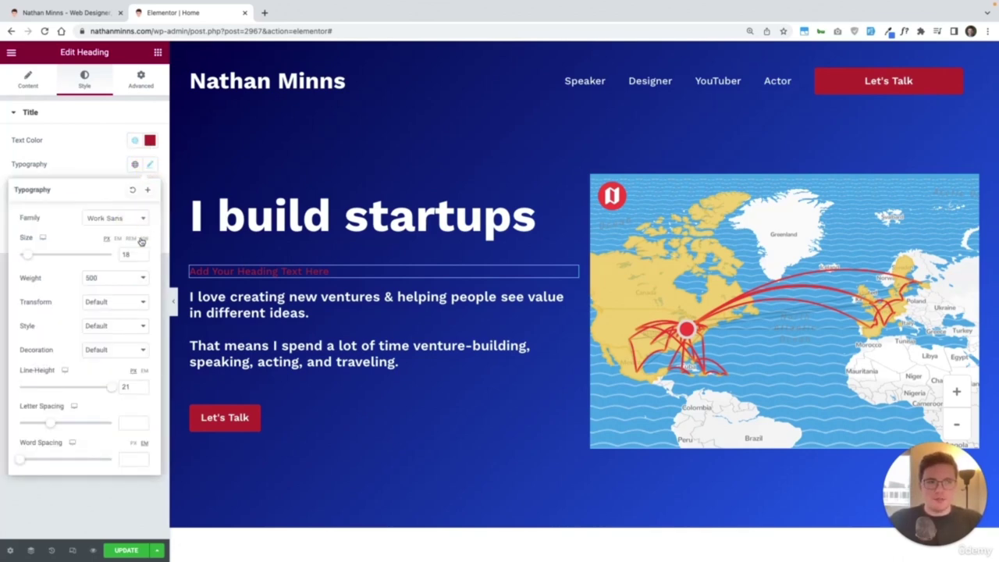
click(141, 257)
drag(141, 255, 140, 256)
click(151, 164)
click(133, 163)
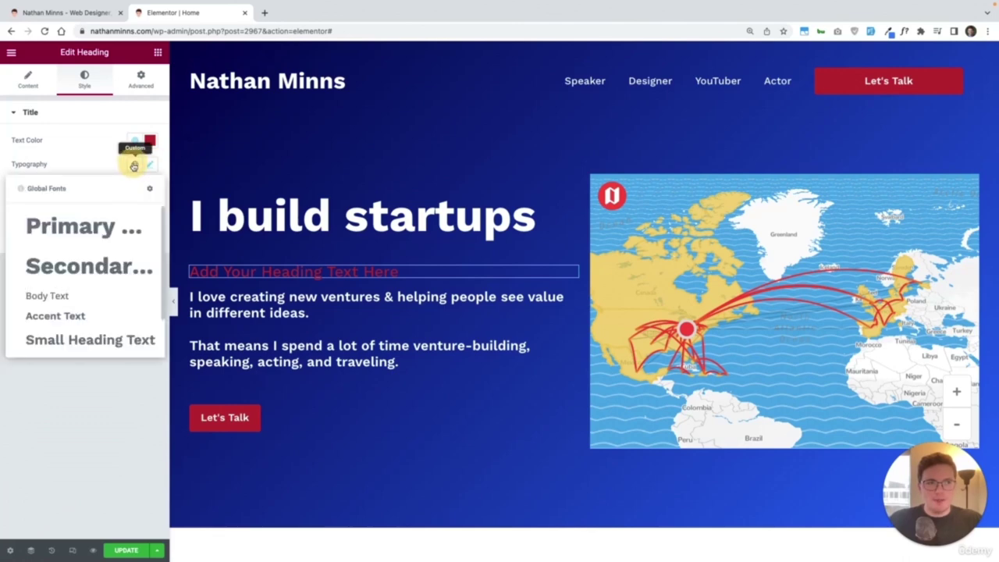
click(109, 245)
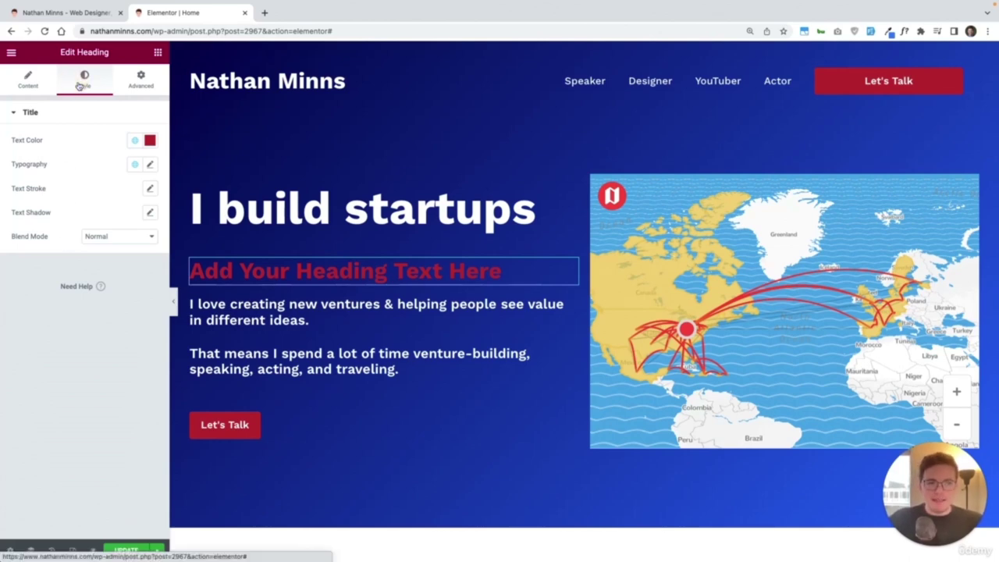
Step: Set the heading text to the owner's first name followed by 'is awesome!'
click(36, 87)
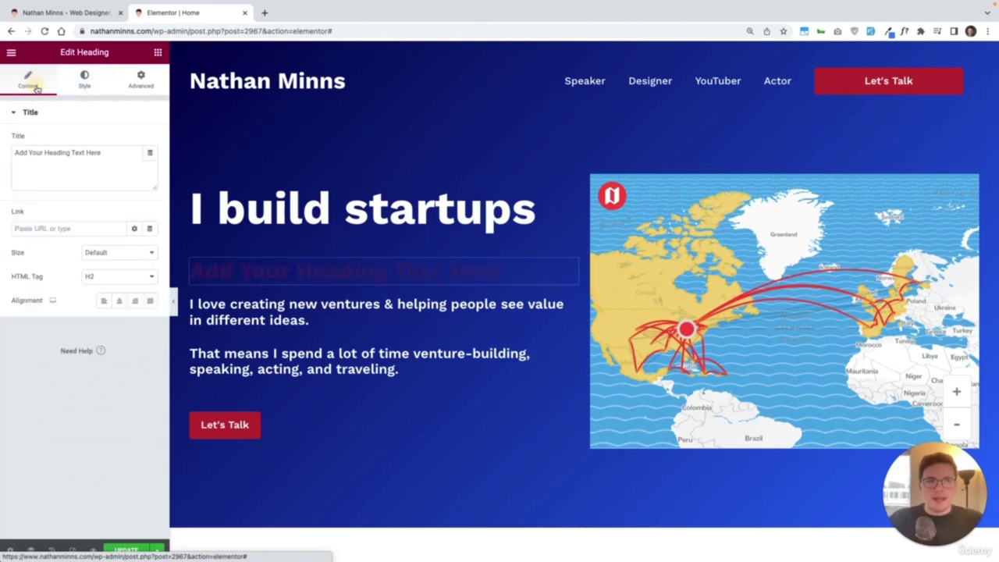
triple_click(104, 154)
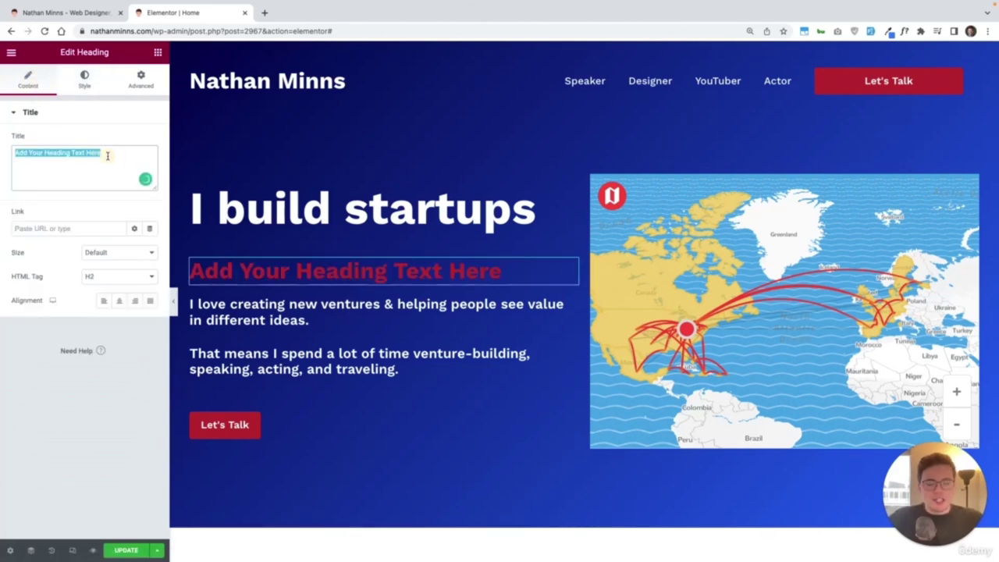
text(Nathan is aw4some)
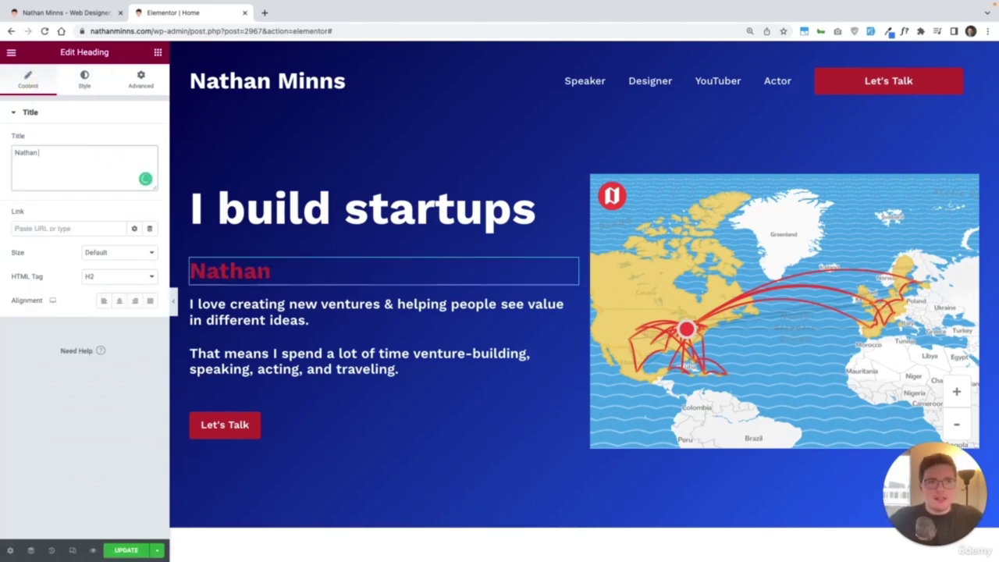
key(BackSpace)
key(BackSpace)
key(BackSpace)
key(BackSpace)
key(BackSpace)
text(esome!)
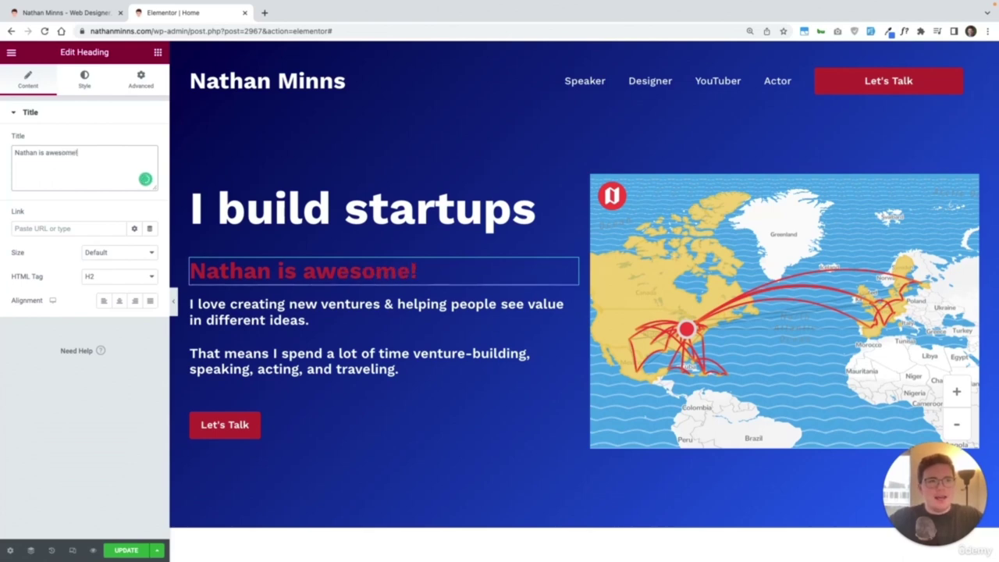
click(100, 151)
triple_click(82, 152)
click(99, 151)
Step: Link the heading to google.com, opening in a new window
click(83, 229)
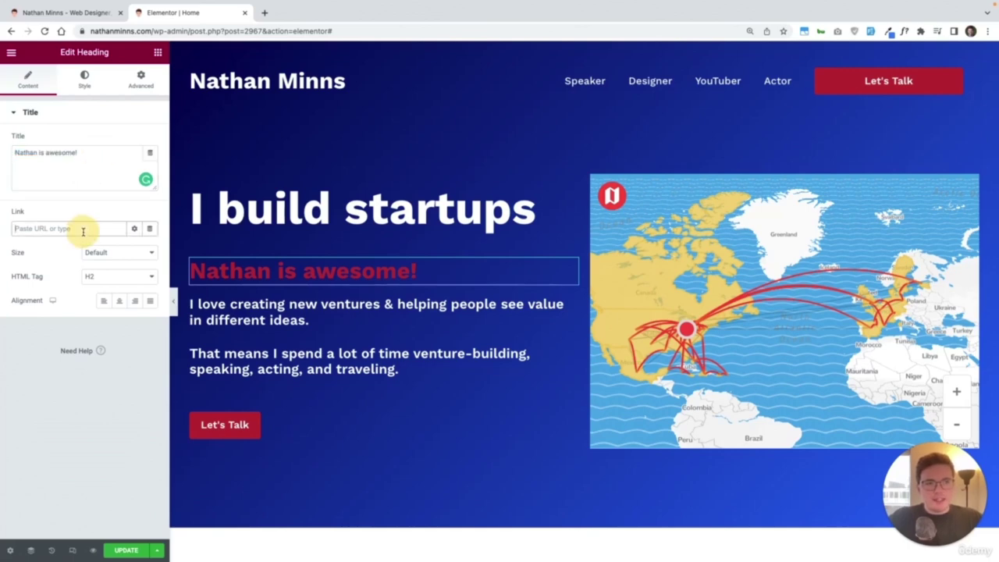
text(google.com)
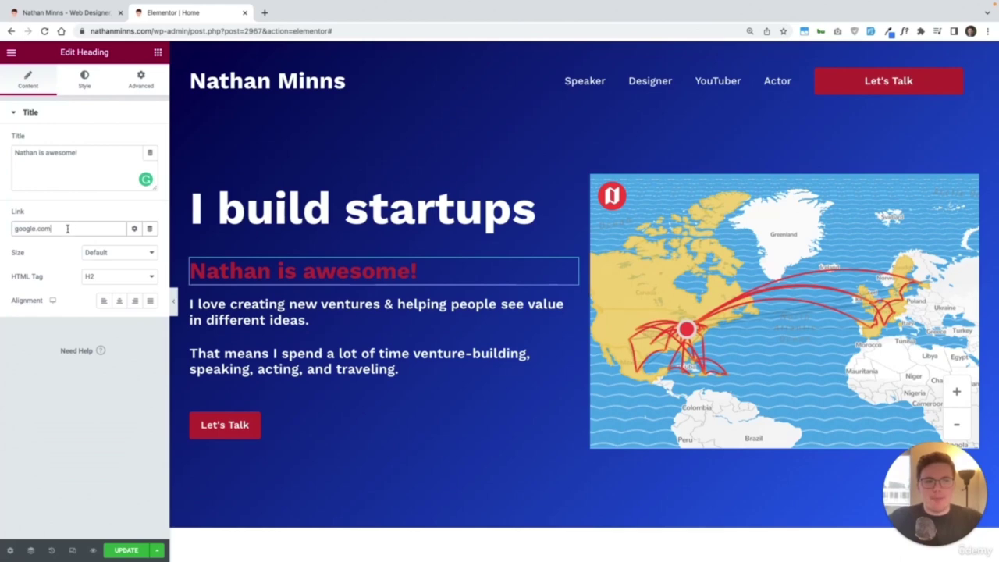
click(134, 230)
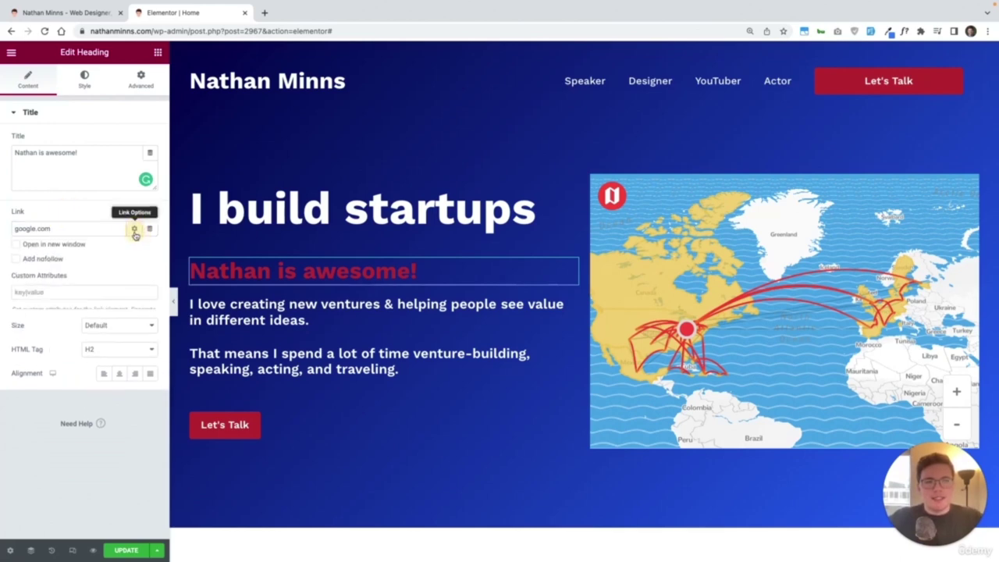
click(16, 246)
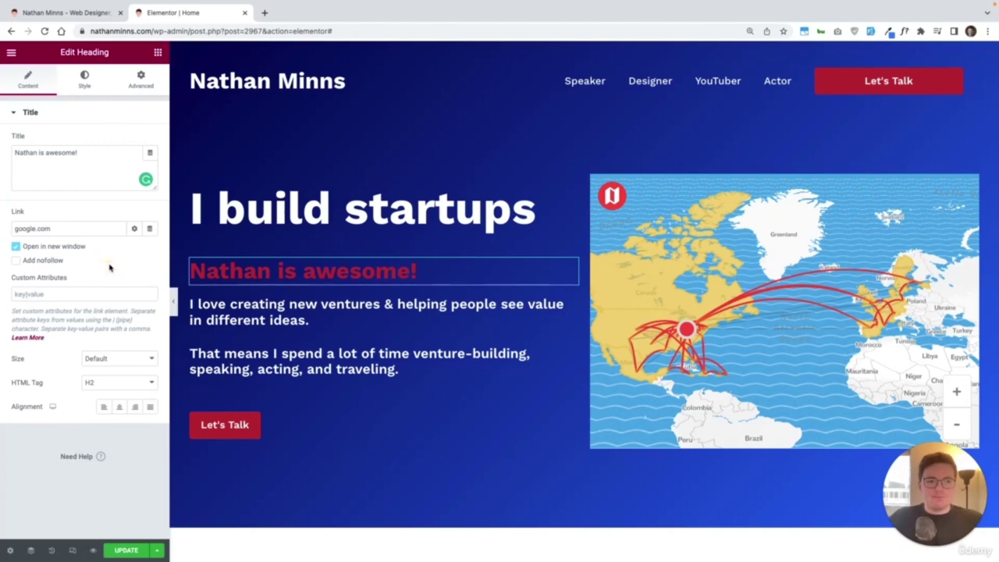
Step: Try right and center alignment, keep the heading left-aligned, and collapse link options
click(134, 406)
click(103, 407)
click(118, 407)
click(104, 406)
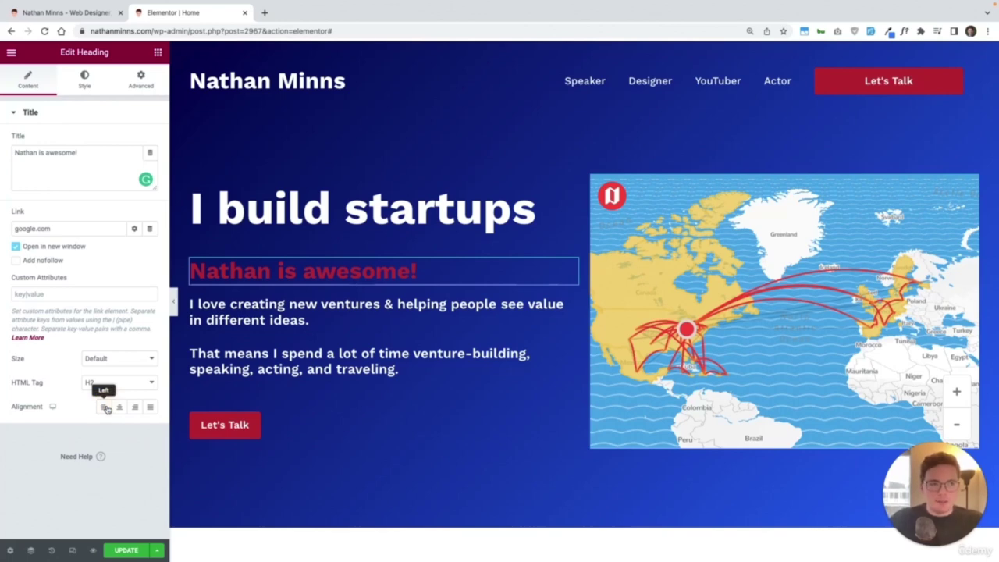
click(107, 409)
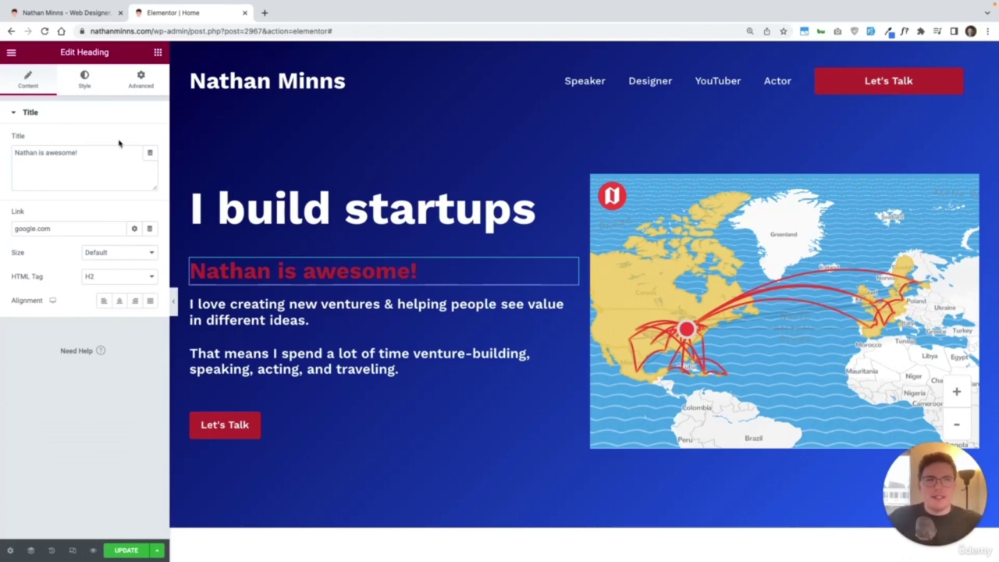
click(140, 78)
click(143, 153)
click(18, 154)
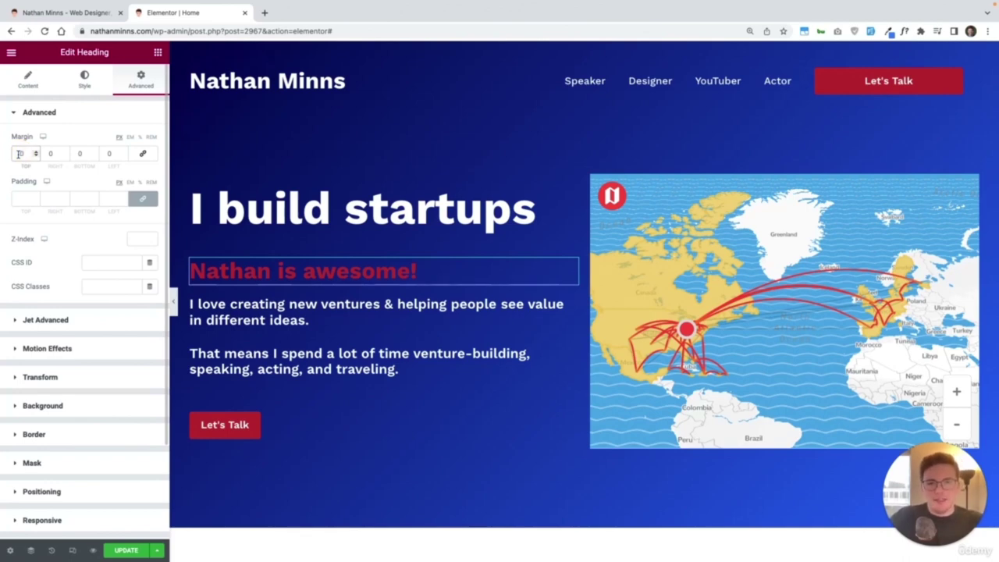
text(3)
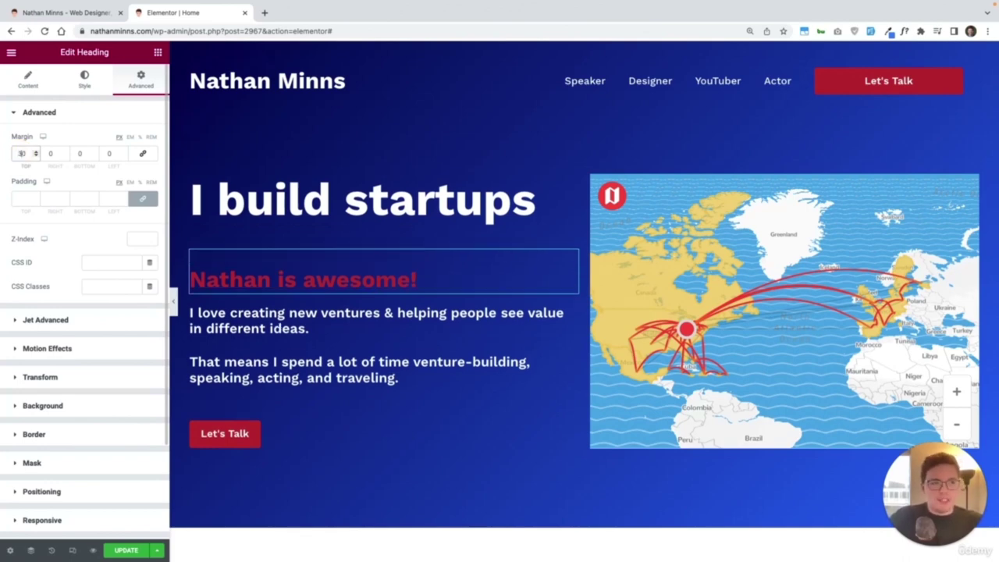
key(Tab)
key(Tab)
text(100)
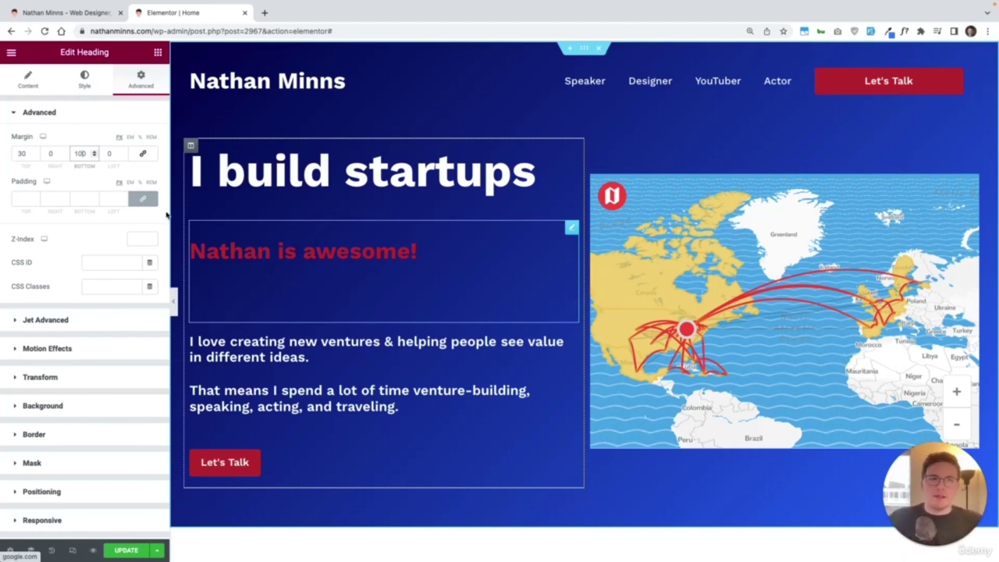
click(141, 155)
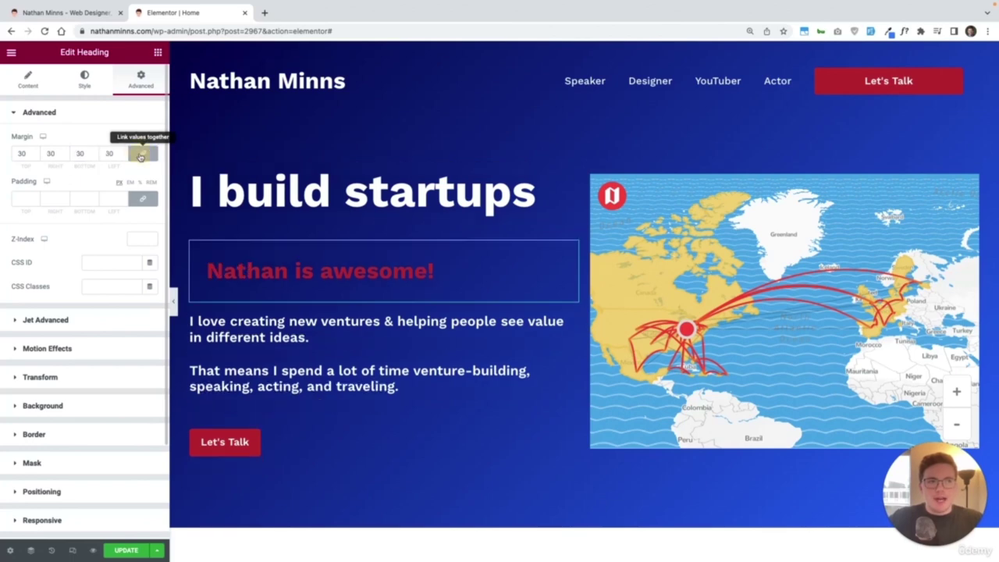
click(89, 153)
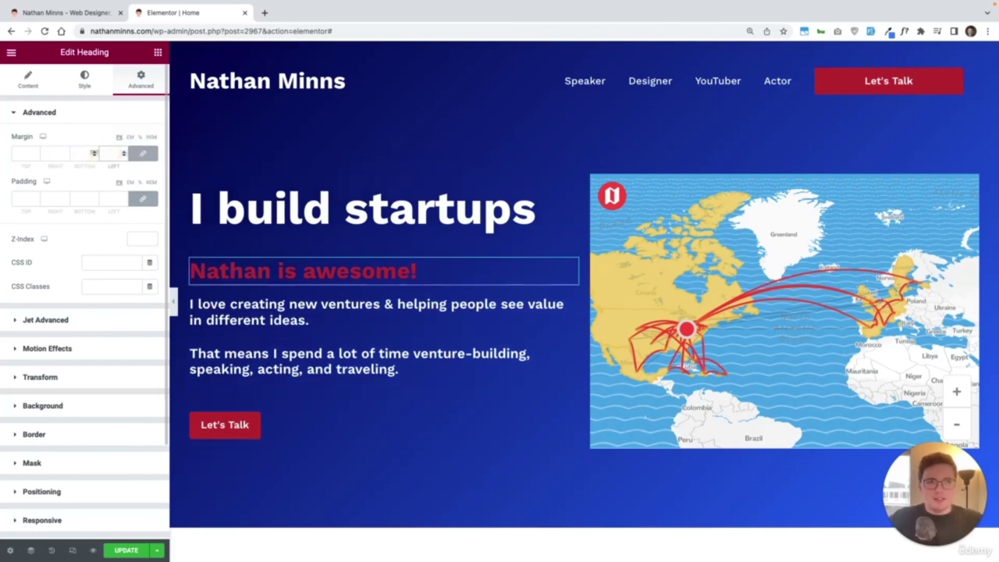
click(75, 137)
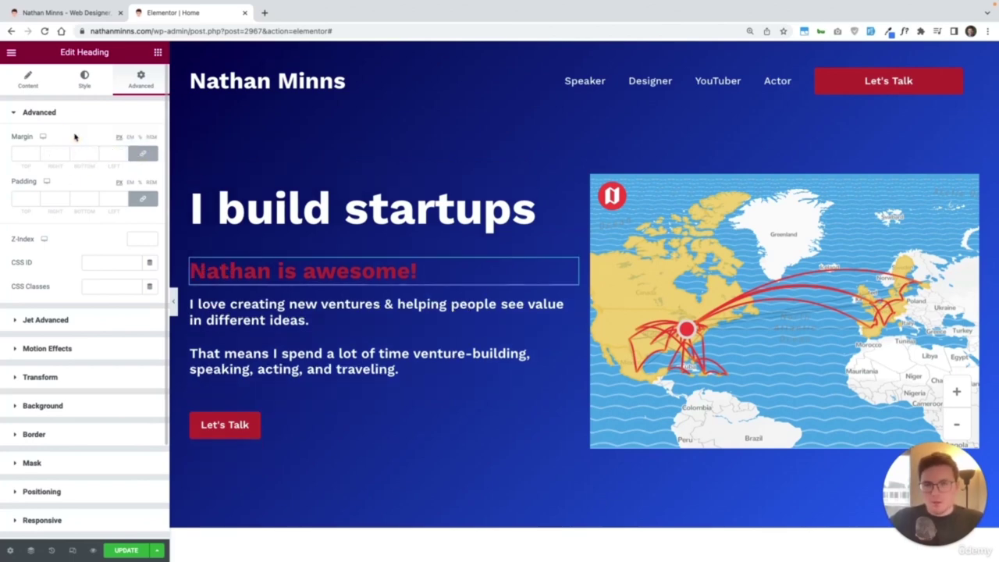
click(17, 84)
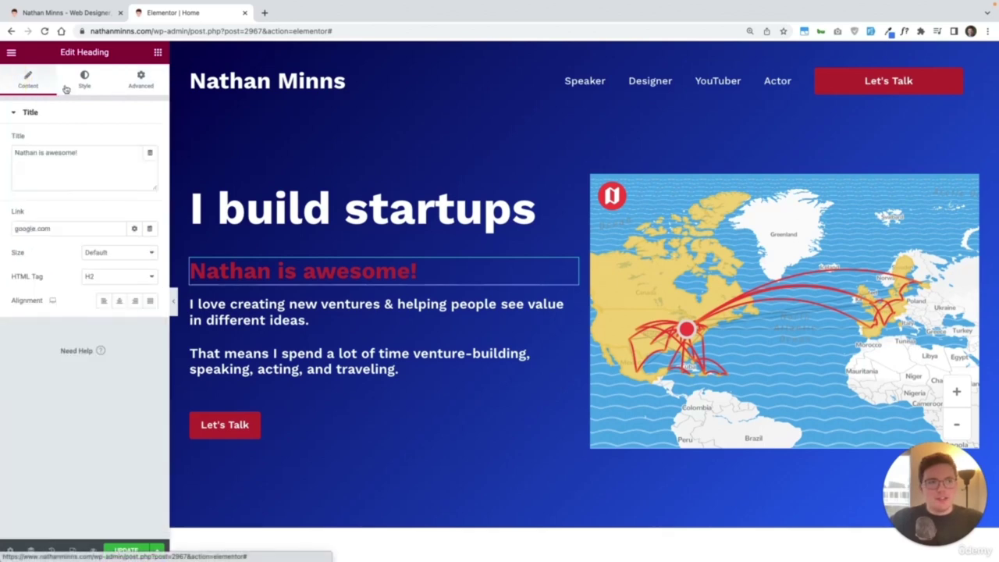
Step: Drag an Image widget under the red heading, then browse the widget library list
click(158, 52)
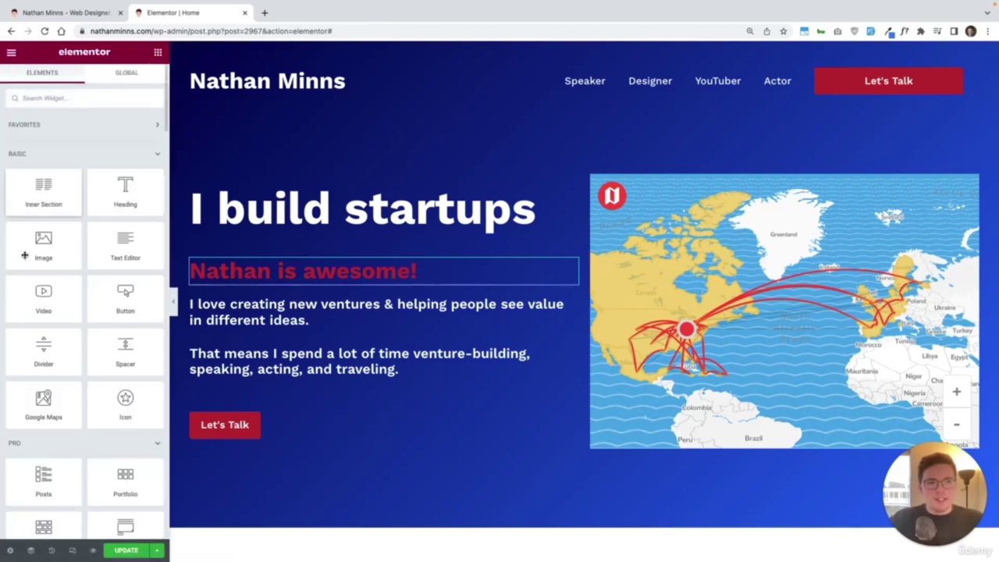
scroll(48, 469, down, 3)
scroll(48, 468, up, 1)
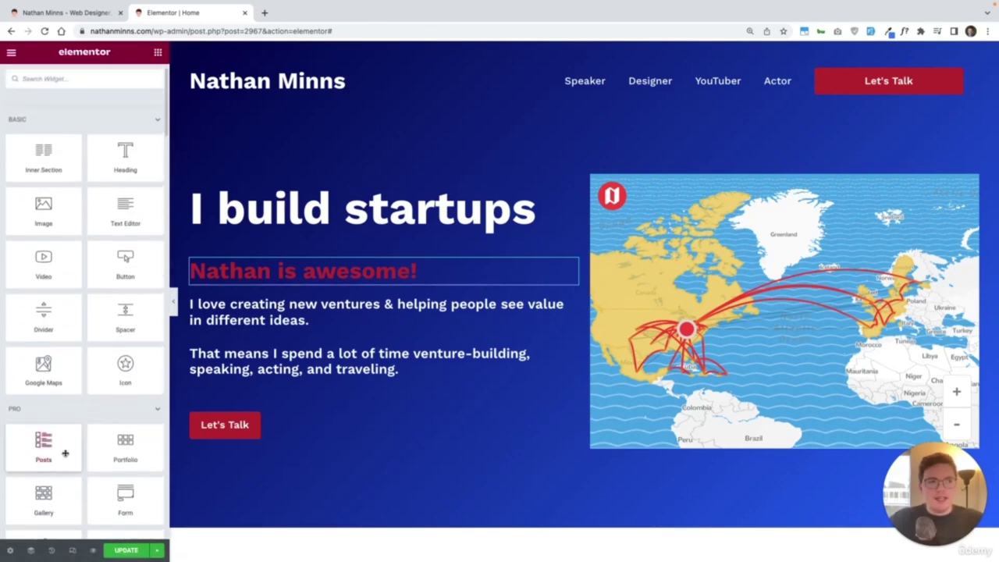
drag(39, 209, 335, 283)
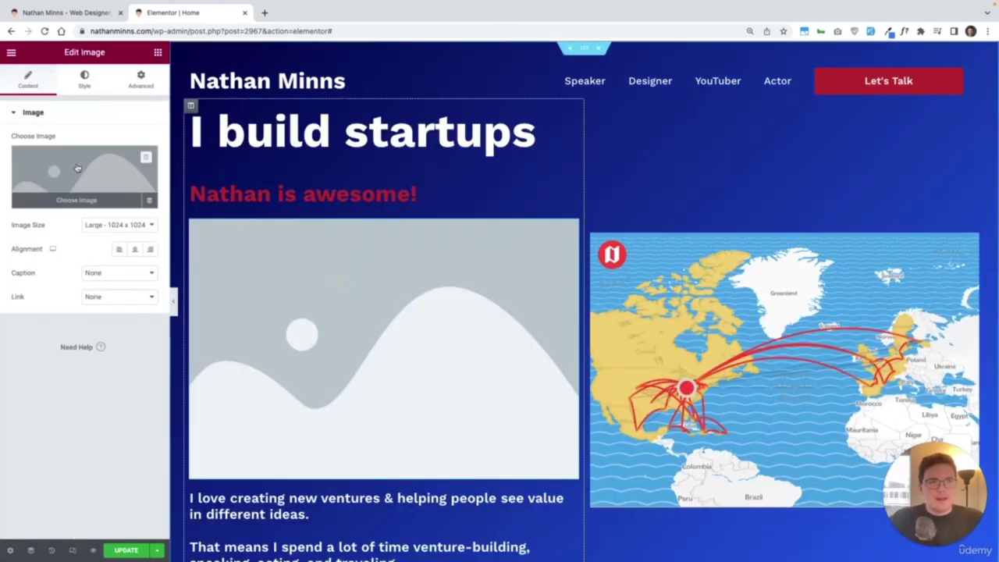
click(158, 52)
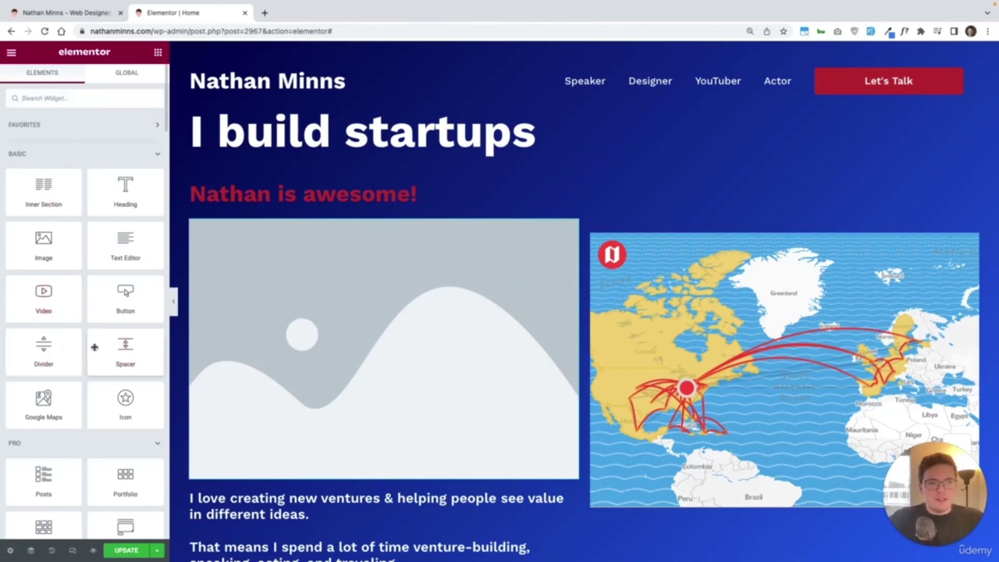
scroll(92, 346, down, 5)
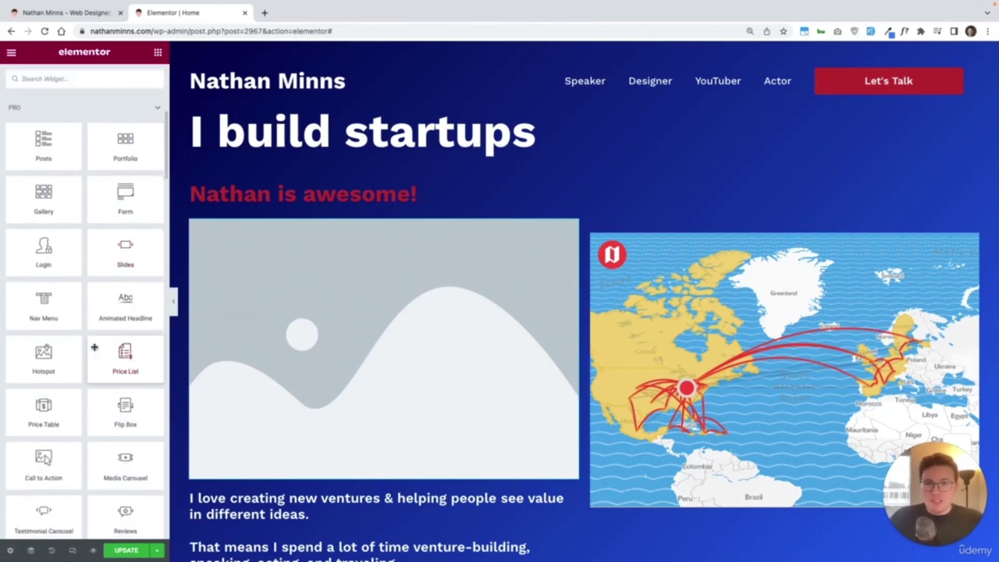
scroll(94, 346, down, 4)
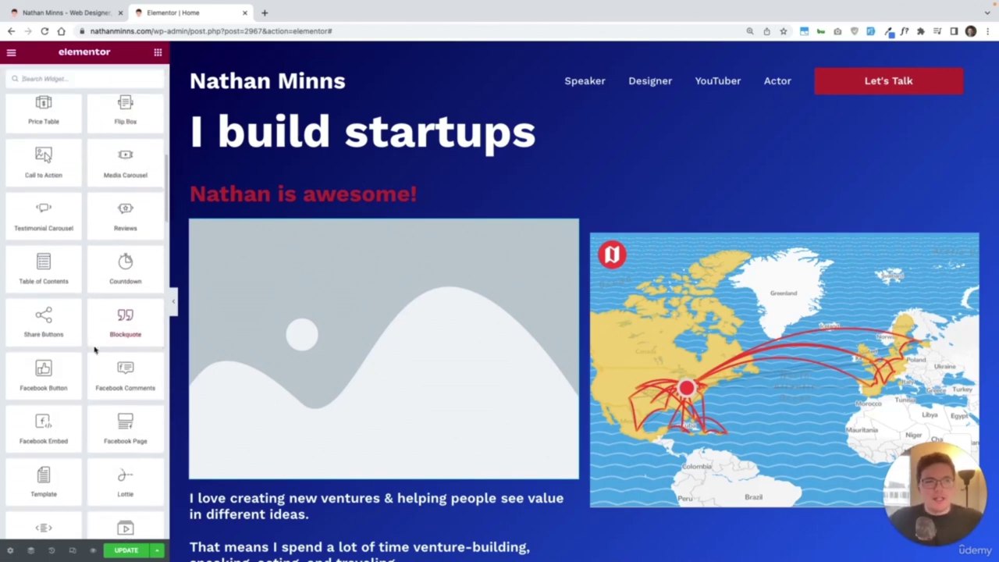
scroll(94, 347, up, 10)
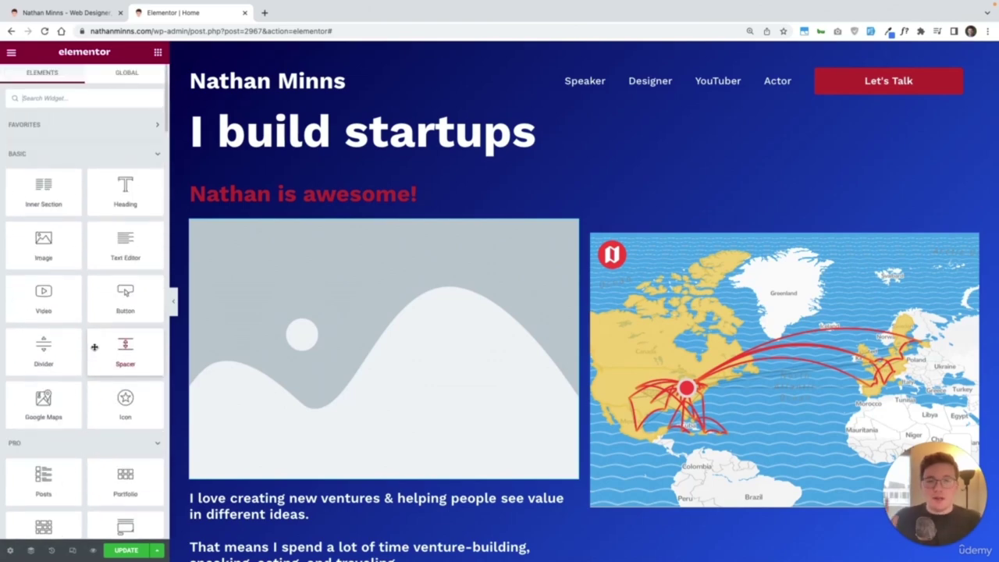
scroll(95, 346, down, 20)
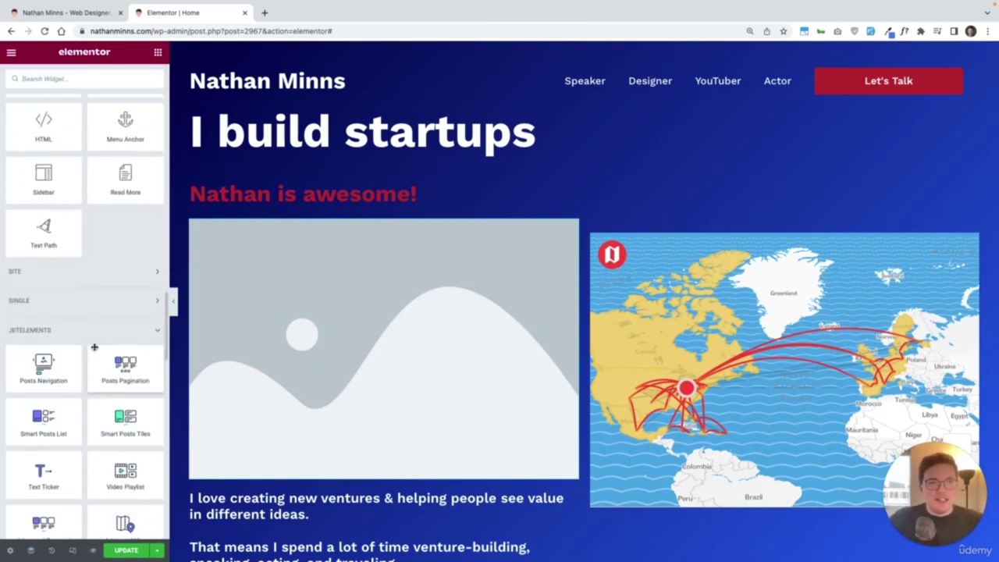
scroll(94, 347, up, 20)
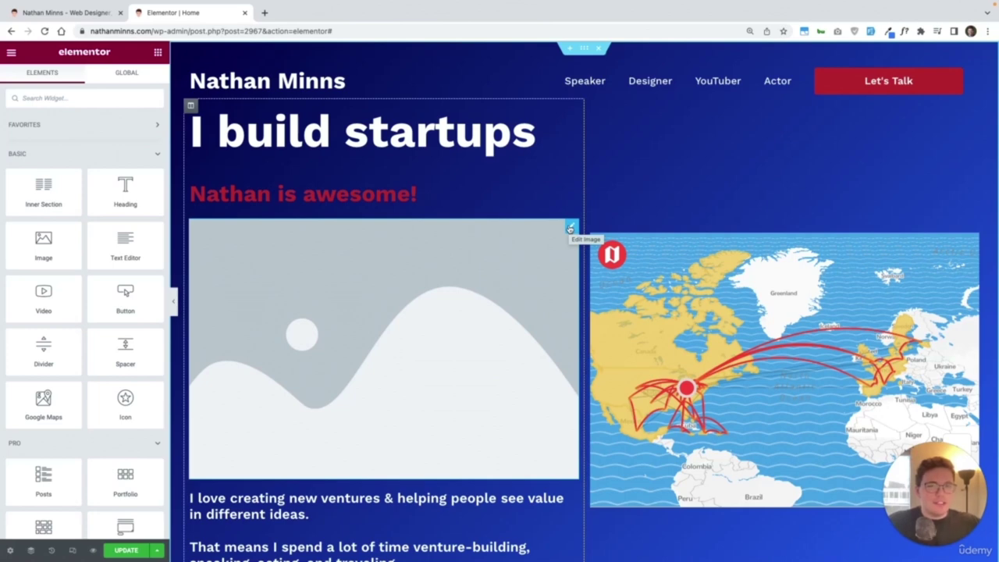
Step: Duplicate the image placeholder, then delete both the copy and the original
right_click(570, 227)
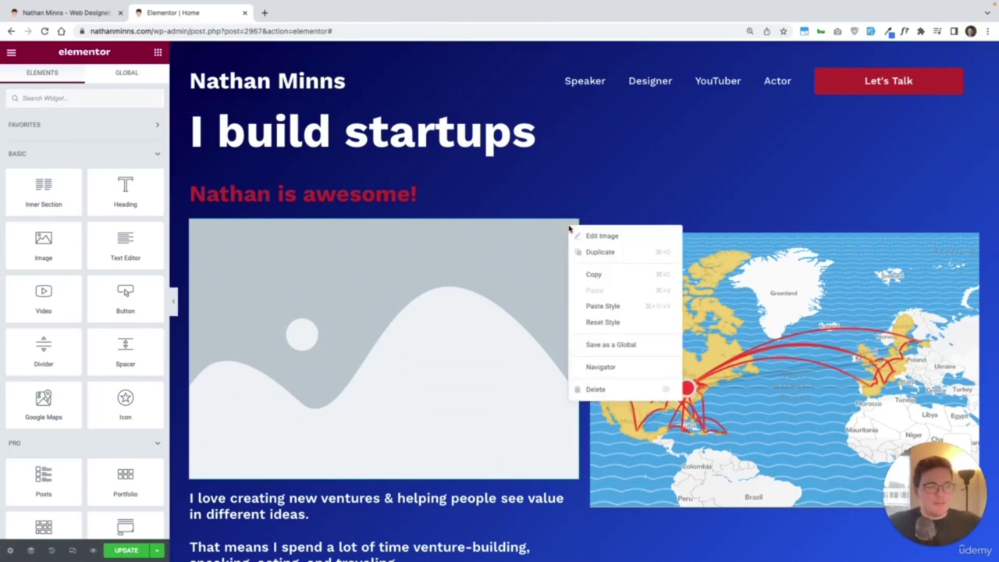
click(600, 253)
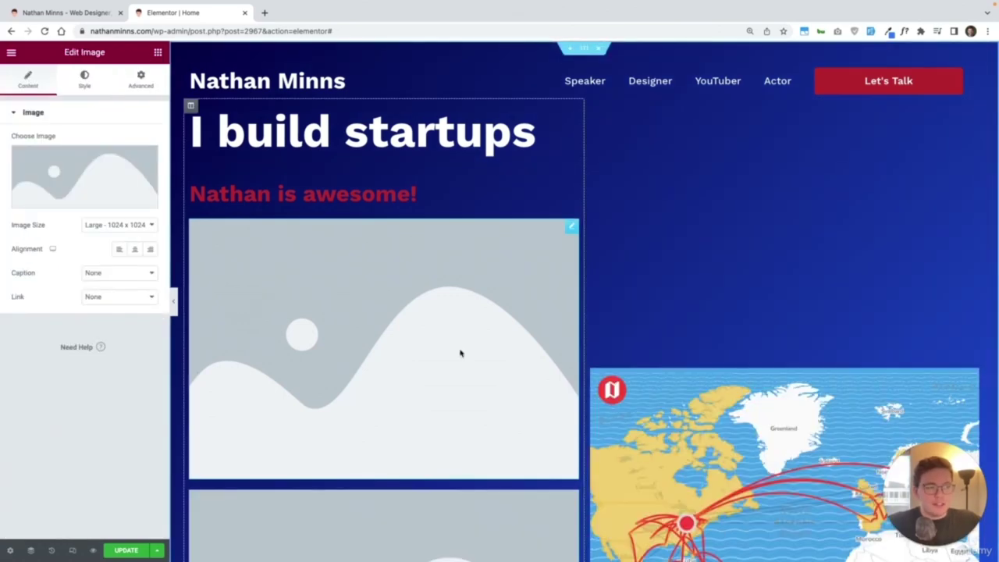
scroll(459, 350, down, 3)
scroll(459, 351, up, 3)
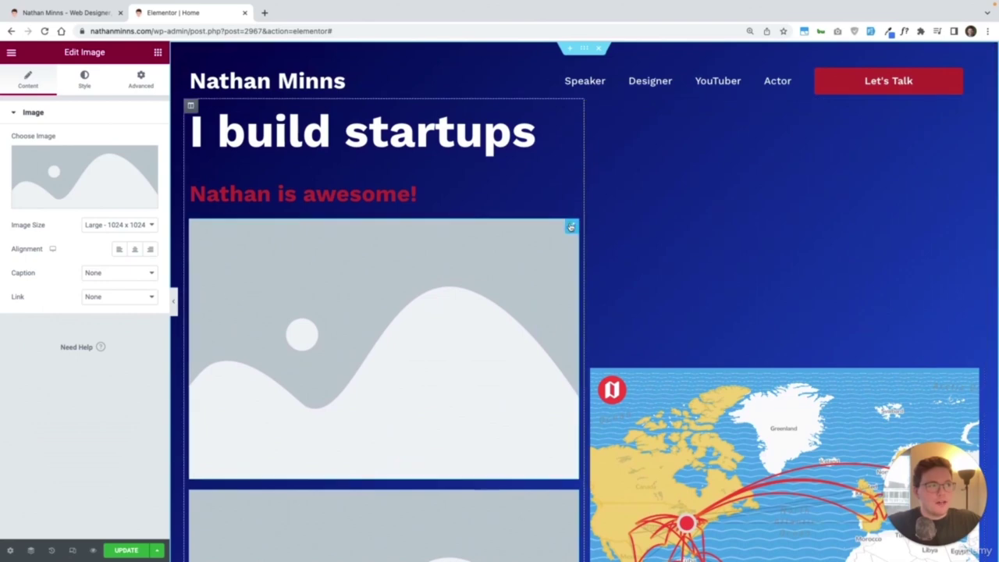
right_click(571, 228)
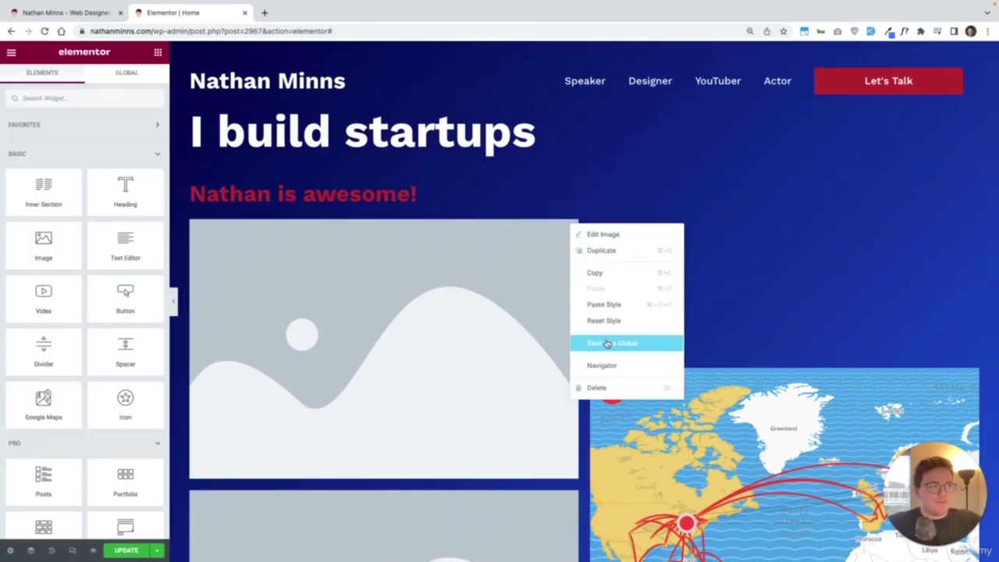
click(611, 394)
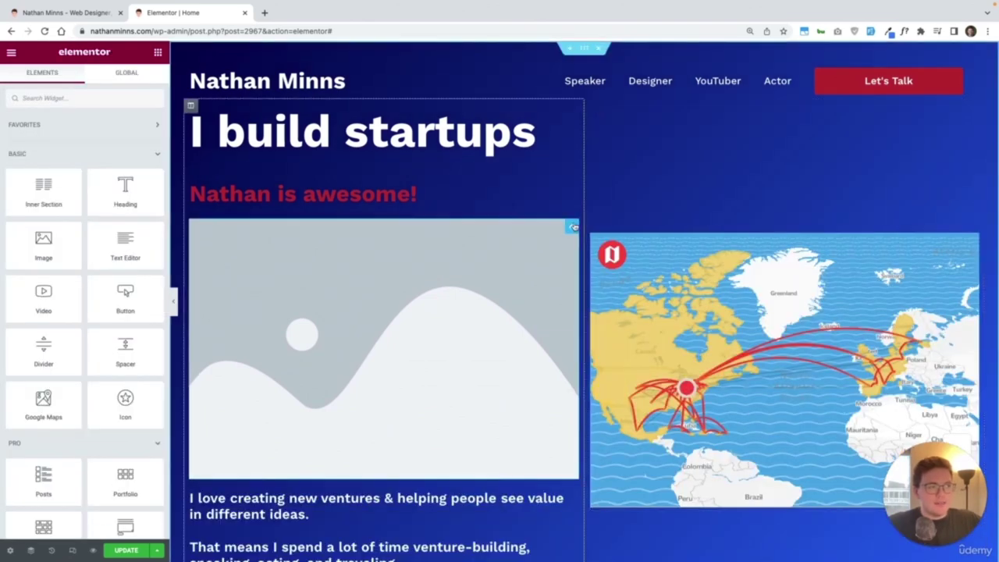
right_click(575, 227)
click(594, 388)
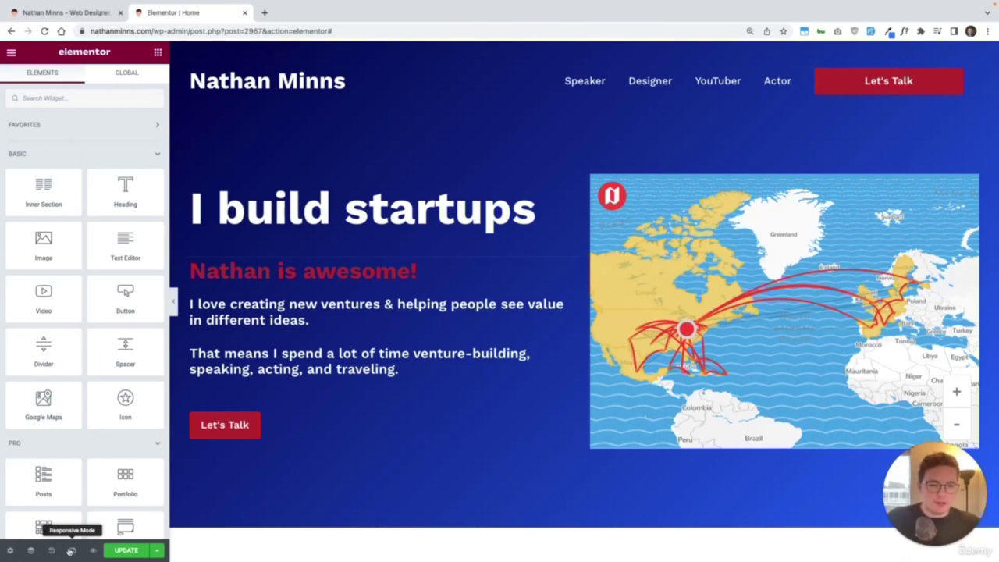
Step: Step back through History actions to before the image removal and heading margin edits
click(52, 550)
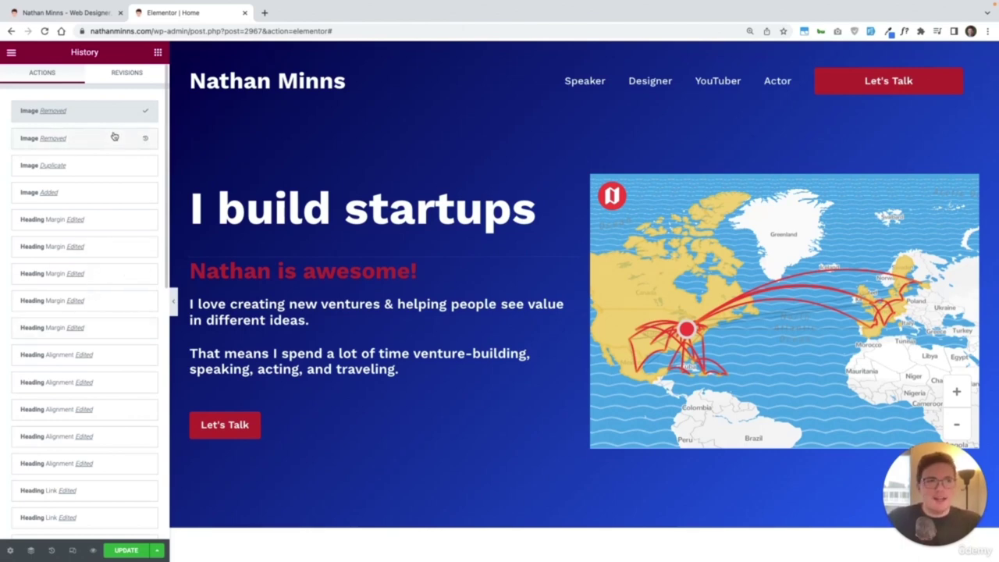
click(110, 141)
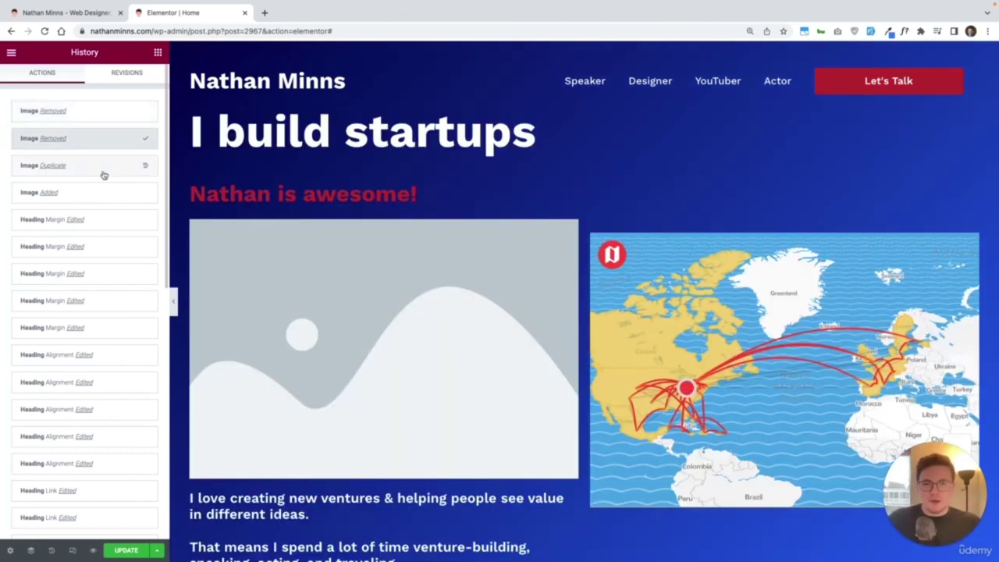
click(81, 114)
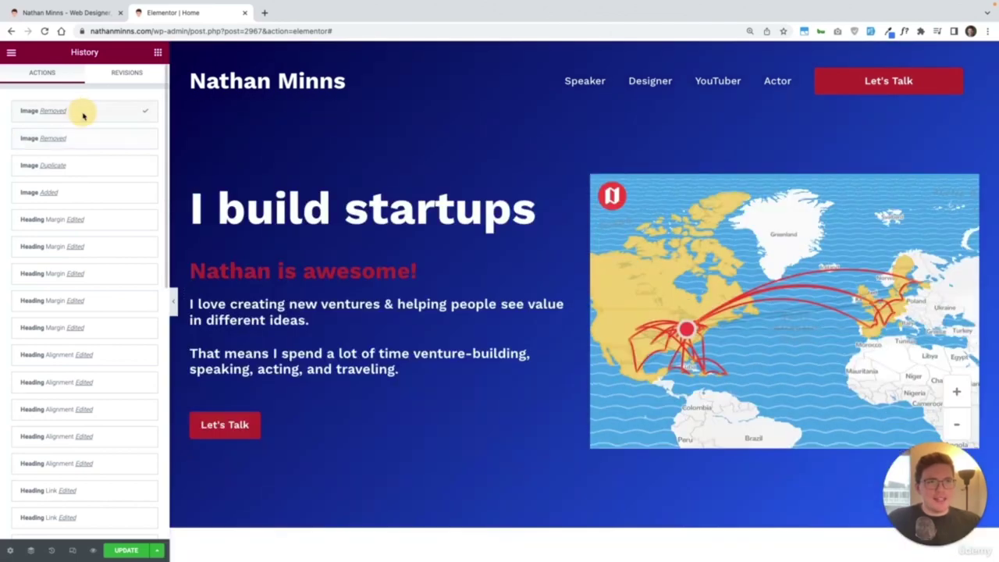
click(90, 225)
click(96, 247)
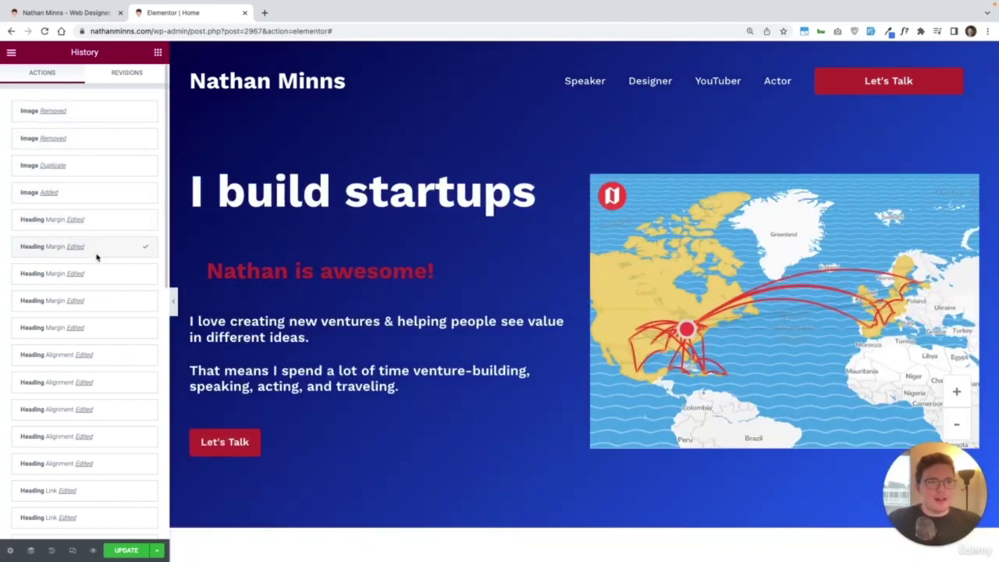
click(85, 110)
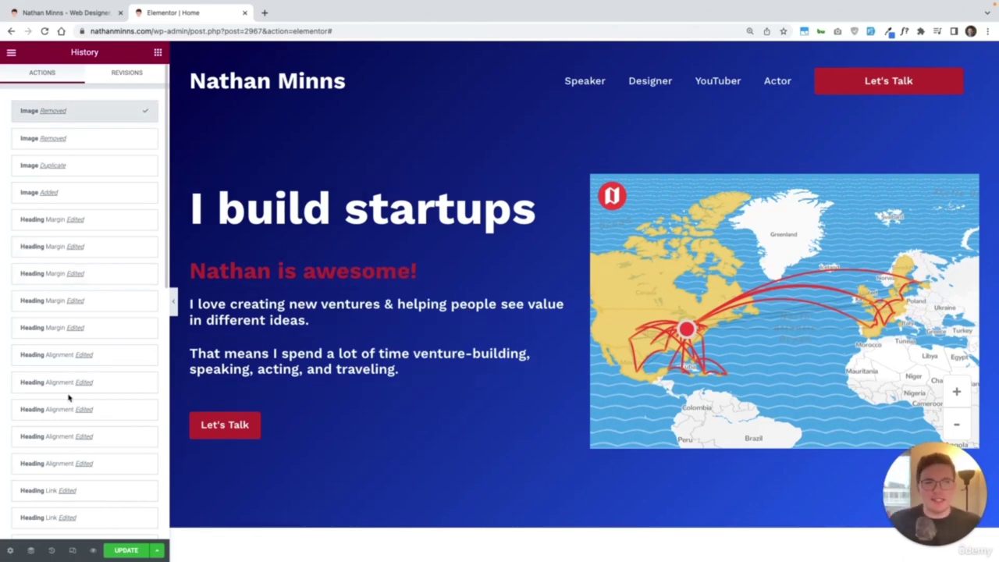
Step: Check the Revisions list, return to Actions, and switch on responsive preview
click(142, 75)
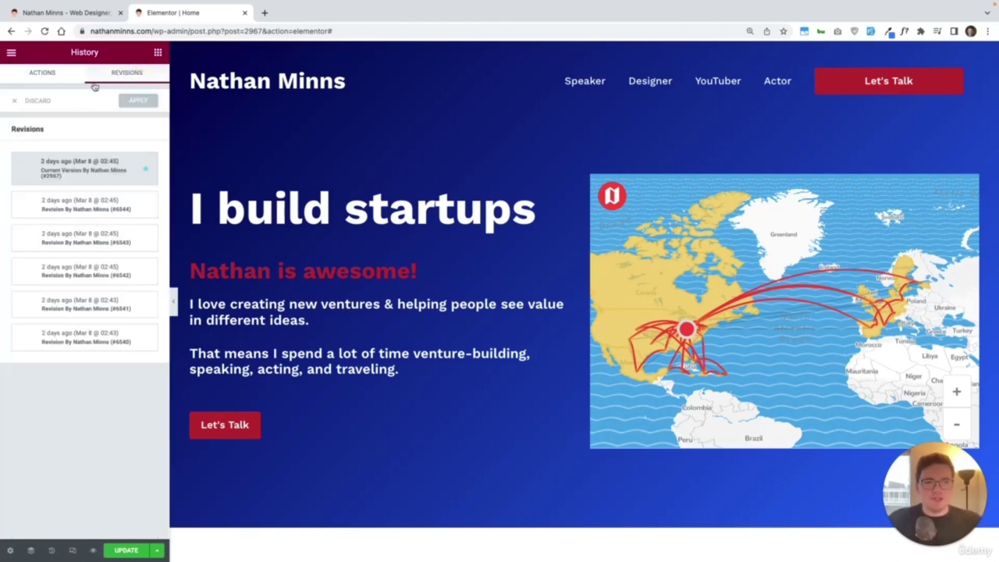
click(51, 77)
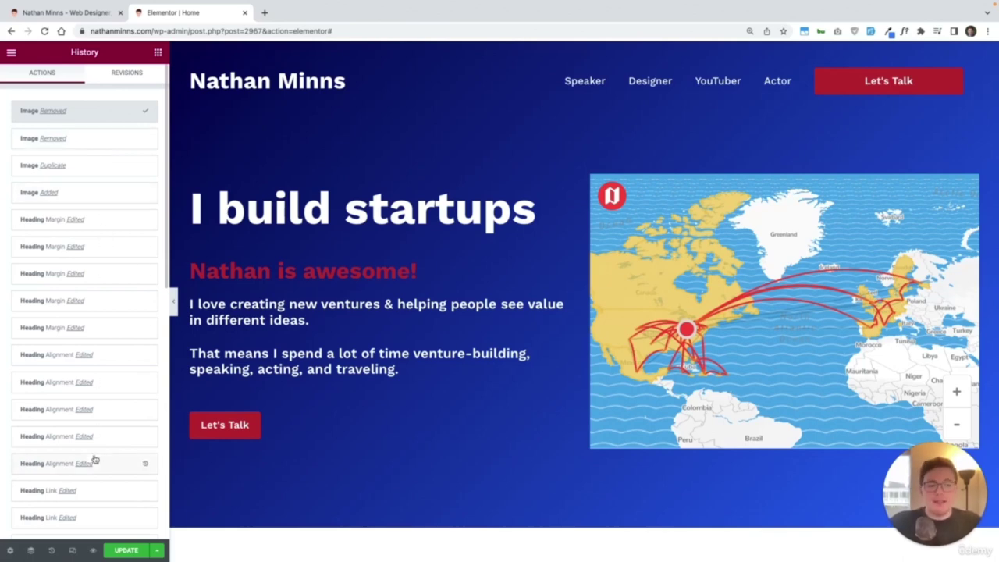
click(72, 551)
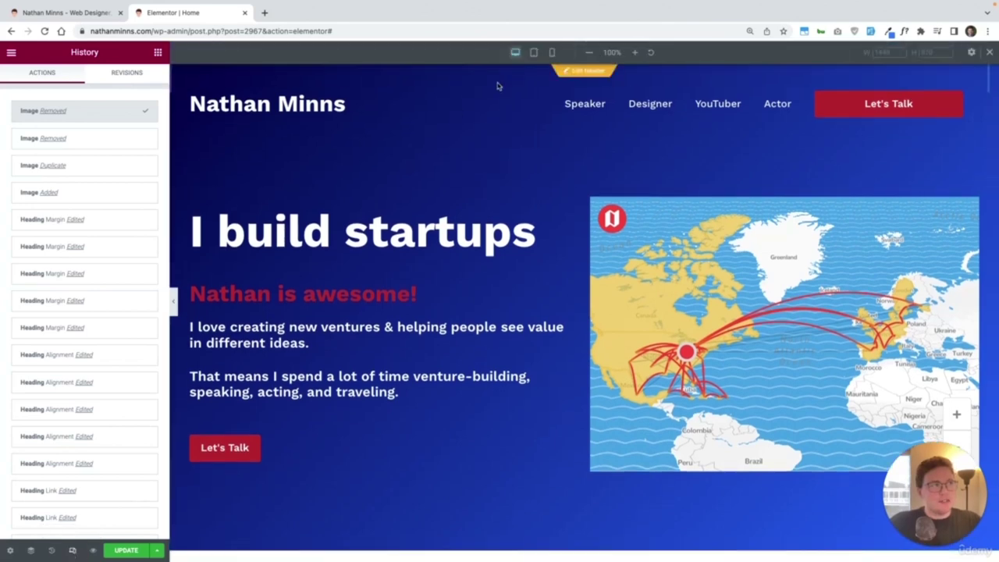
click(533, 54)
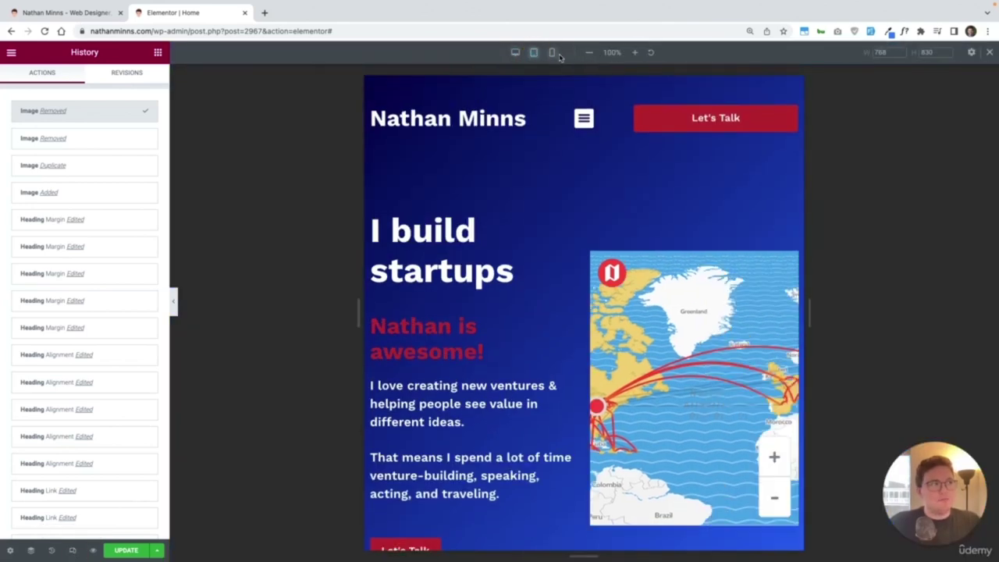
click(552, 52)
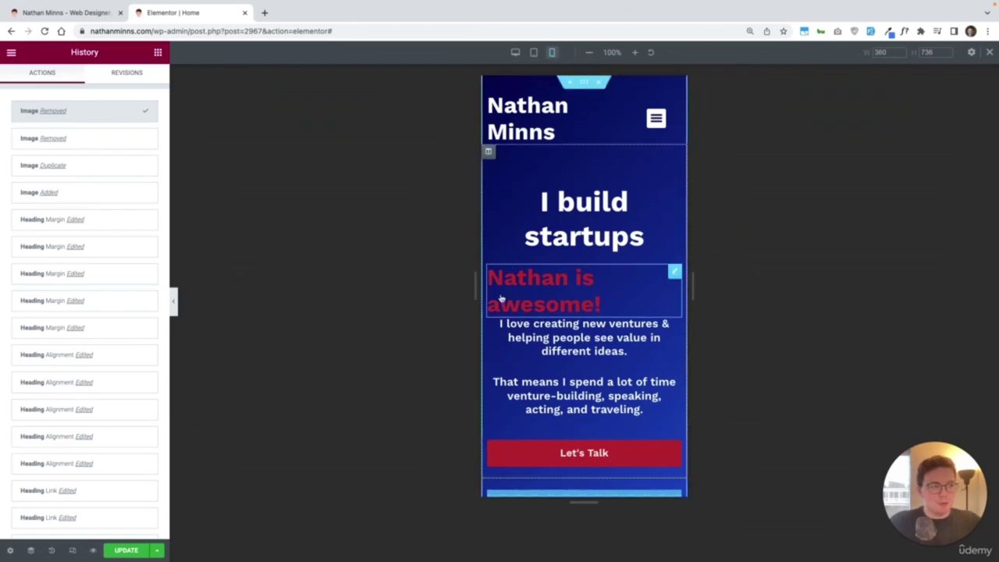
drag(476, 286, 424, 285)
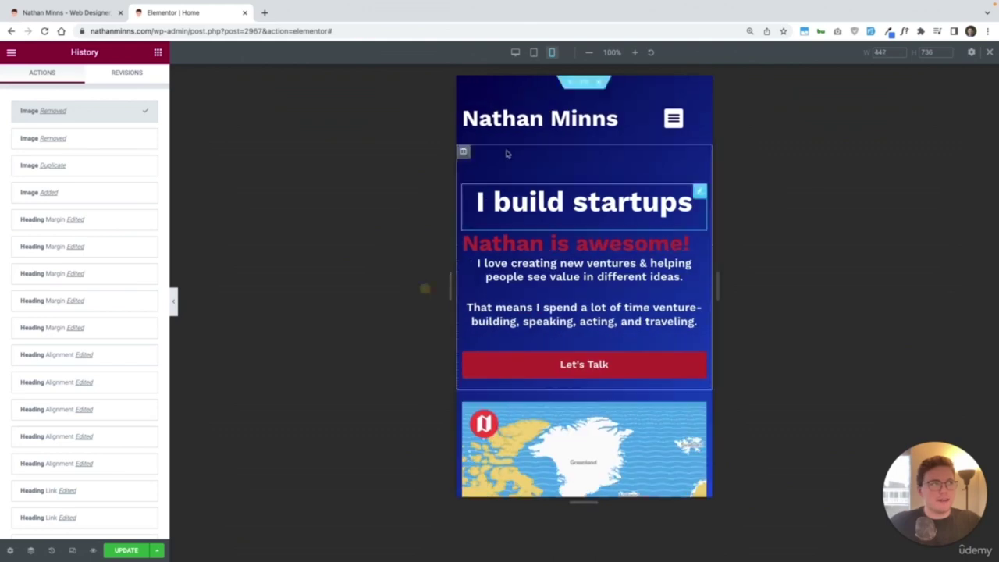
click(533, 52)
click(515, 52)
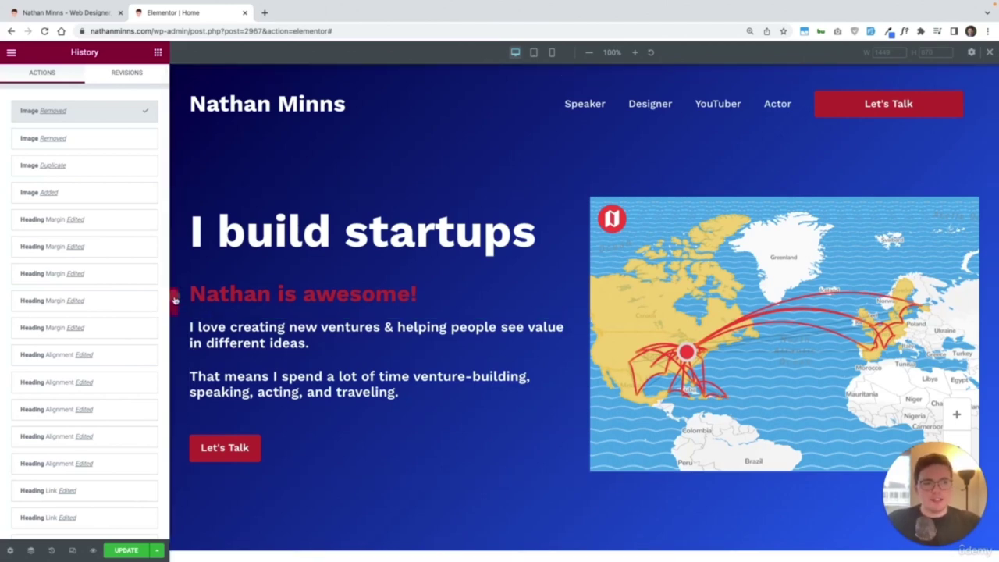
click(173, 302)
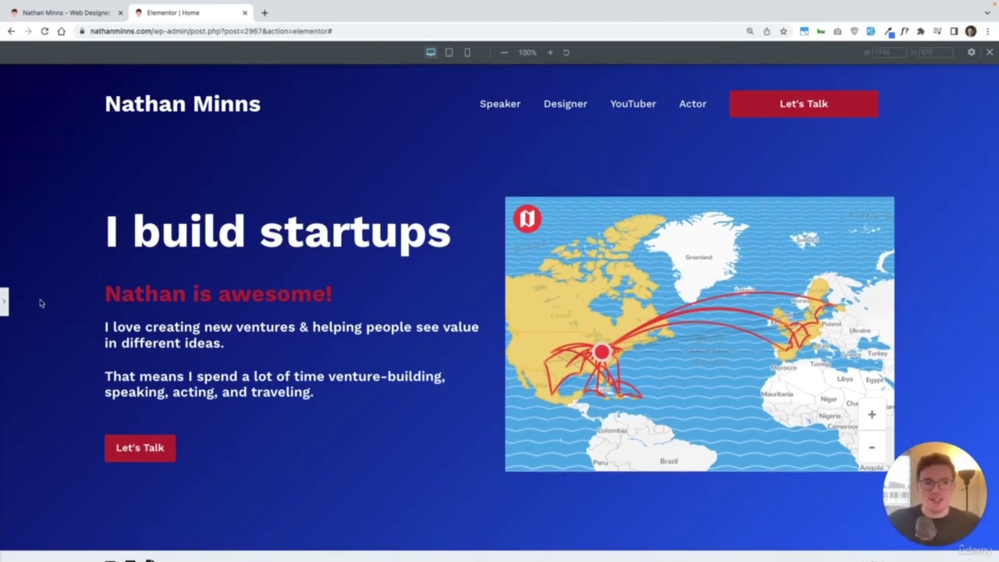
click(5, 301)
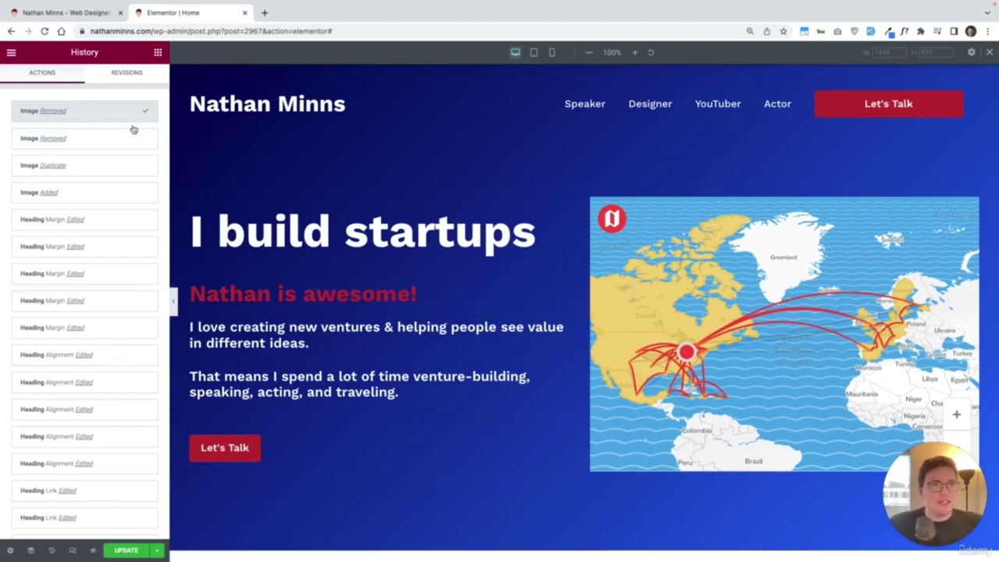
Step: Open Global Colors in the Elementor Site Settings
click(97, 114)
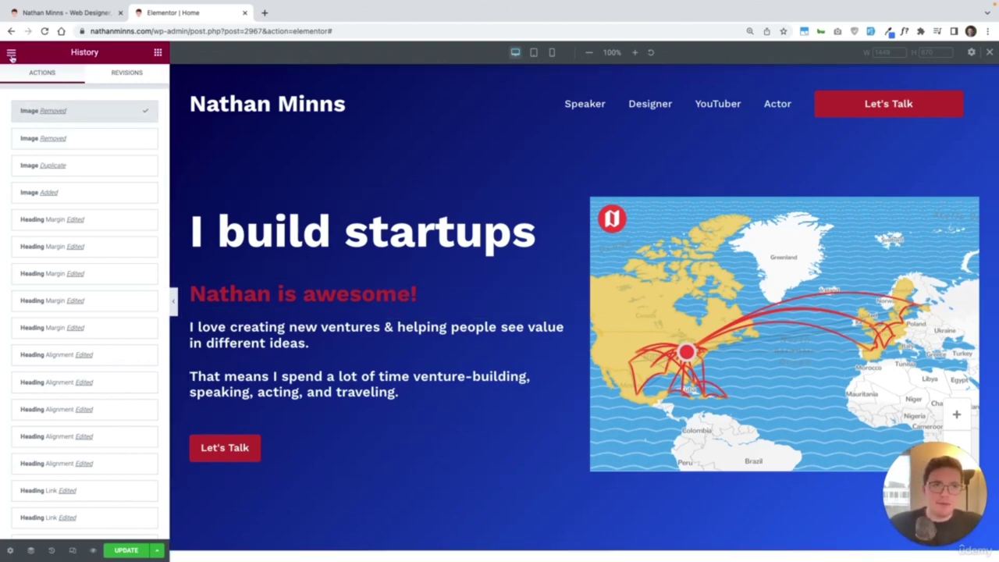
click(11, 53)
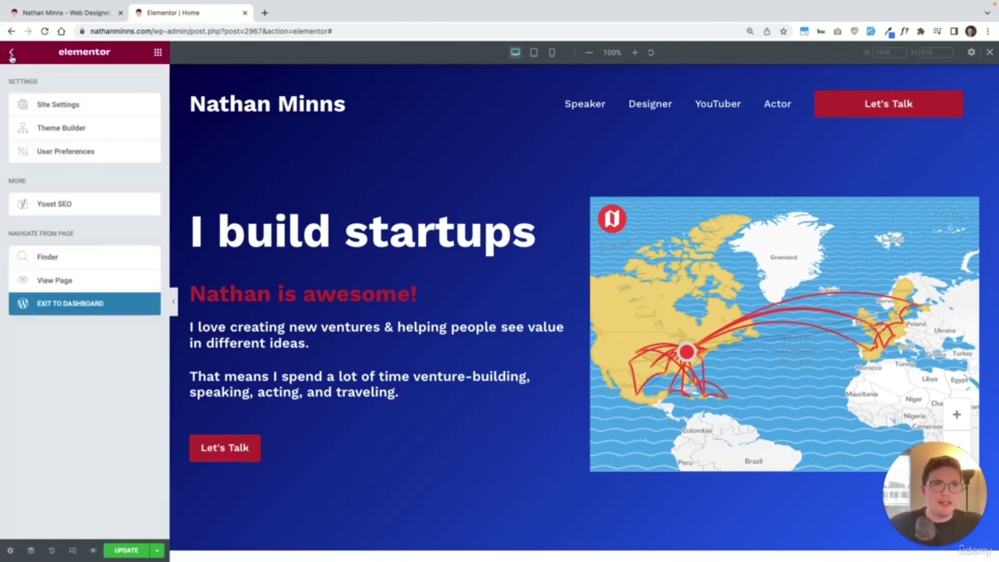
click(52, 104)
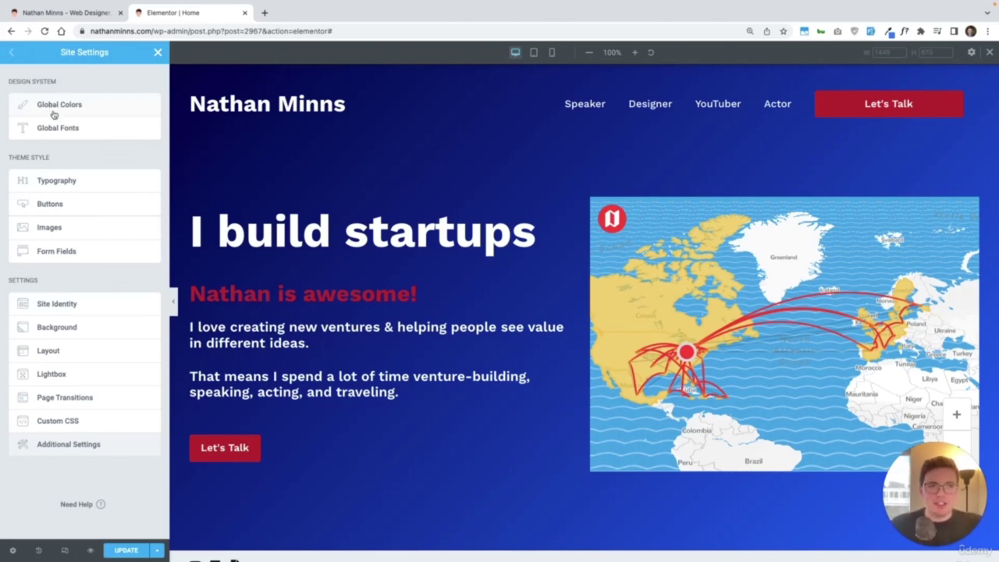
click(69, 103)
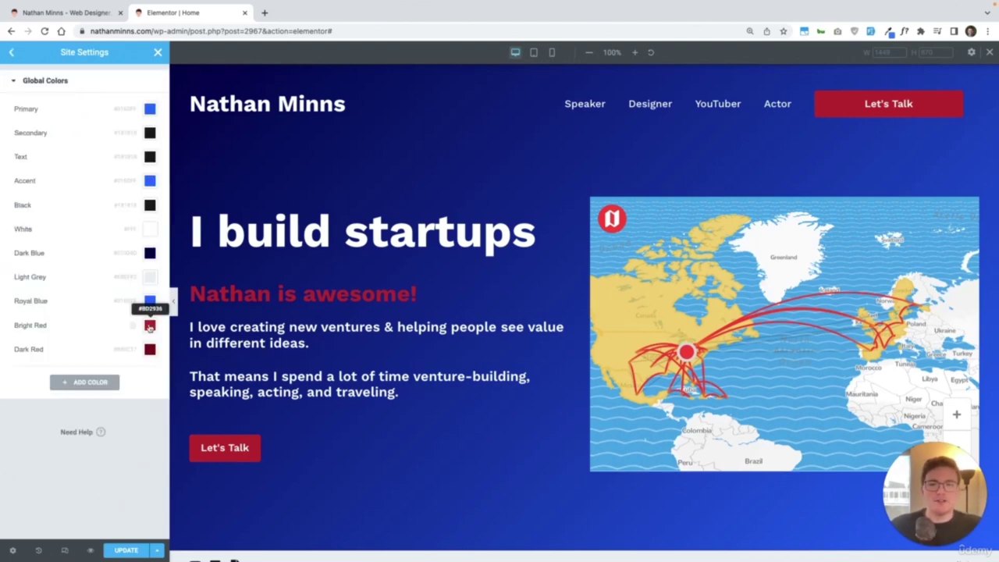
Step: Sweep the Bright Red swatch through other hues, then paste its original hex back
click(149, 327)
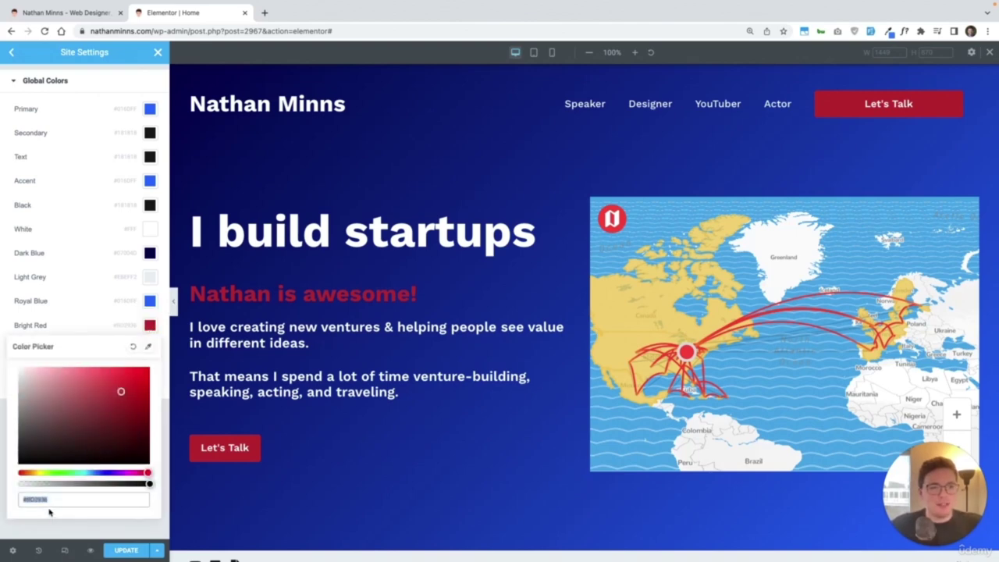
click(113, 416)
drag(113, 416, 153, 329)
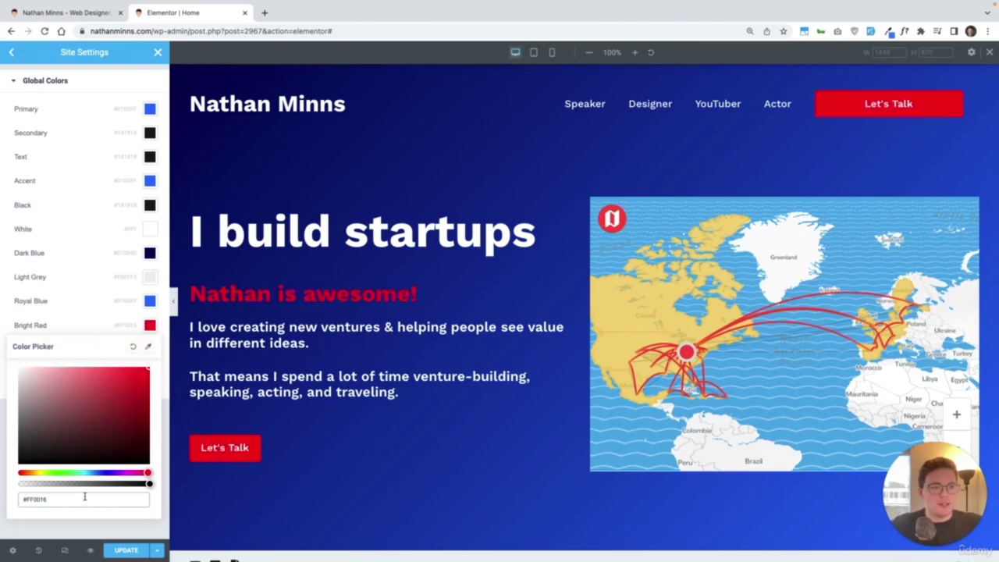
mouse_move(86, 472)
mouse_down()
mouse_move(26, 470)
mouse_move(101, 469)
mouse_move(75, 471)
mouse_up()
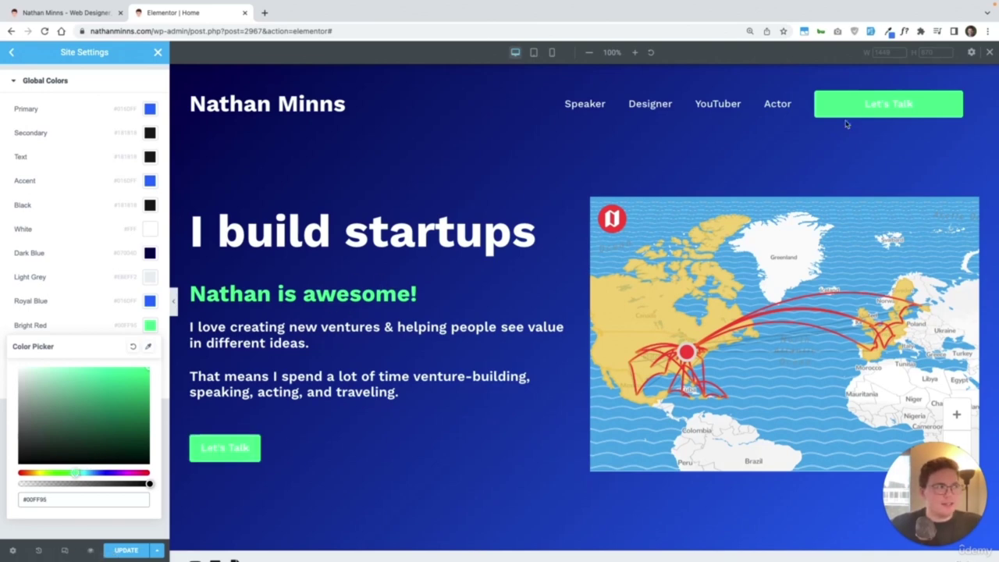
mouse_move(59, 470)
mouse_down()
mouse_move(145, 461)
mouse_move(46, 463)
mouse_up()
double_click(48, 499)
text(#BD2939)
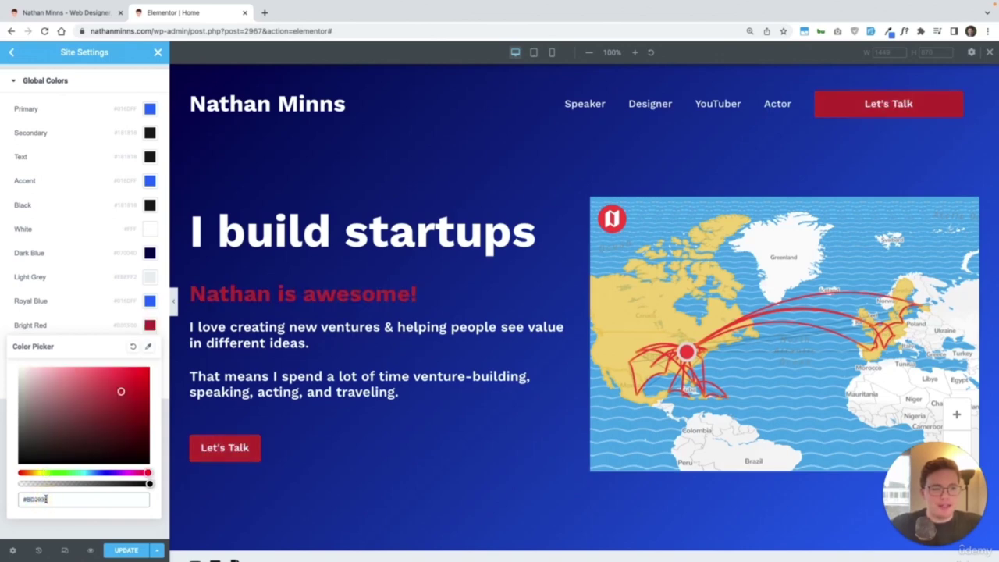
click(99, 311)
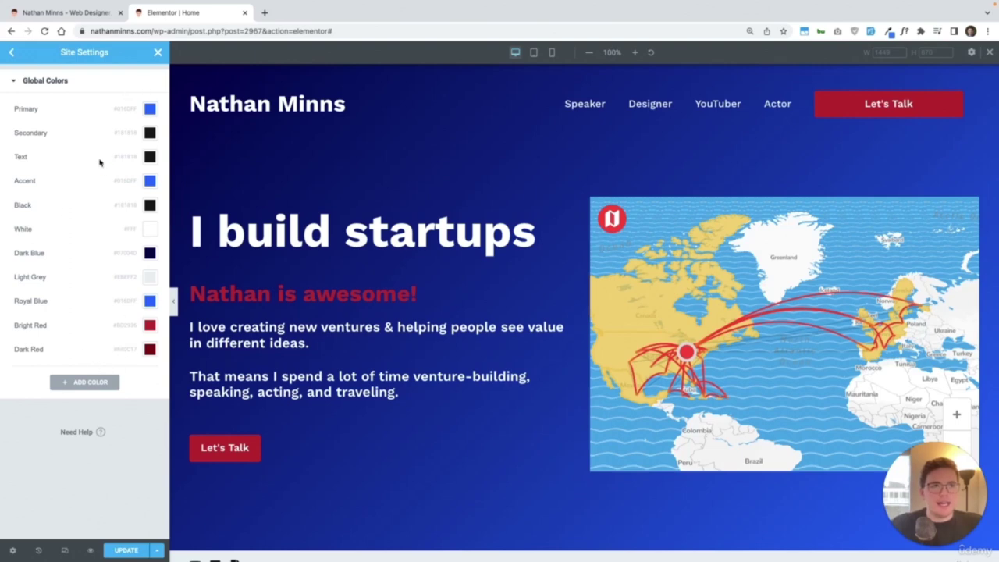
click(16, 58)
Step: Check the Primary Headline global font, nudging its size to 81 and back to 80
click(82, 128)
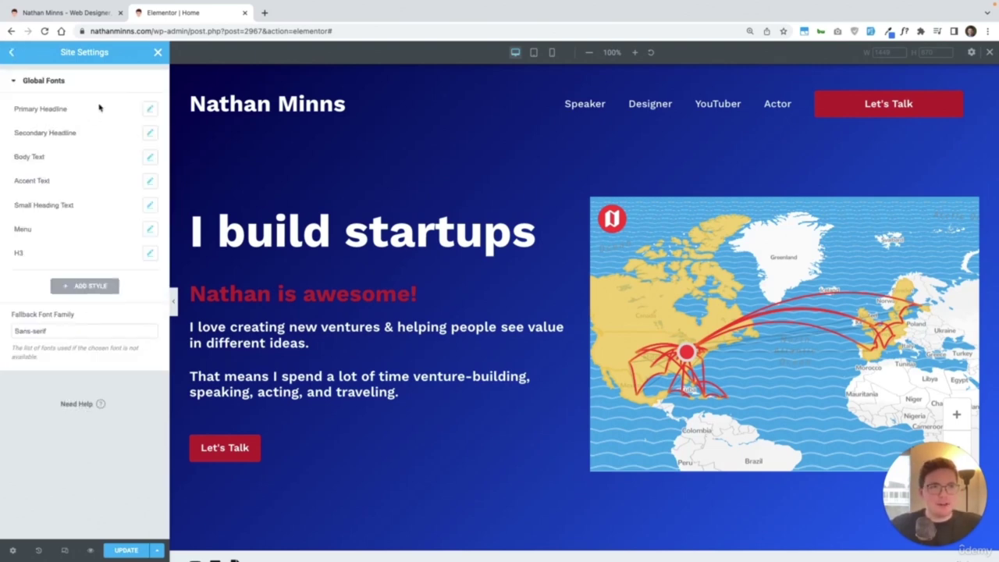
click(153, 109)
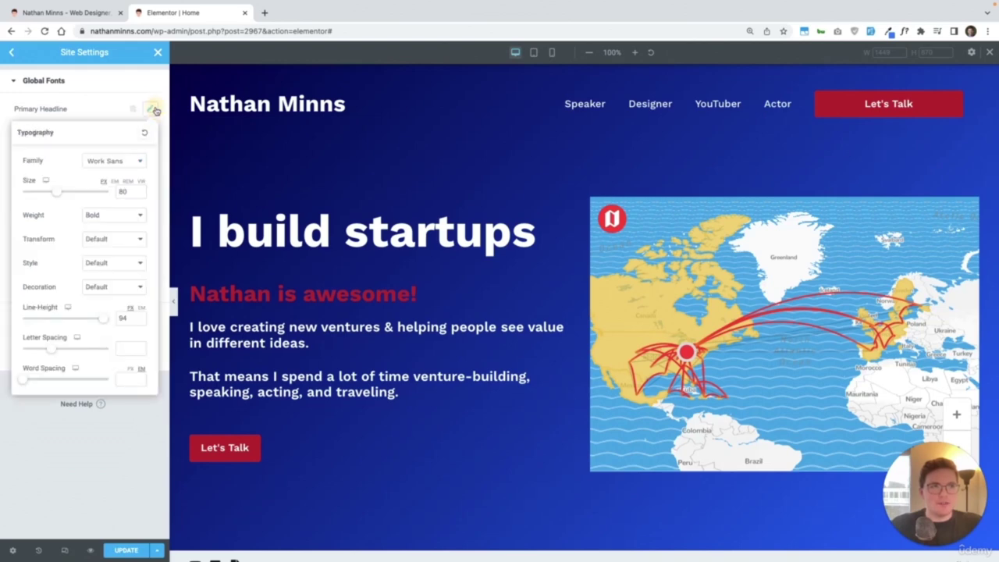
click(139, 190)
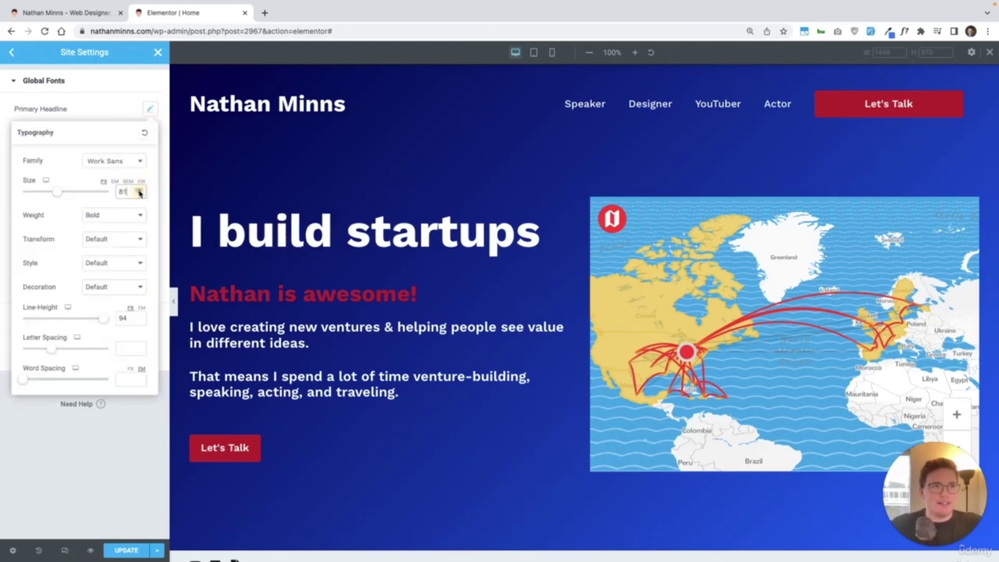
click(139, 194)
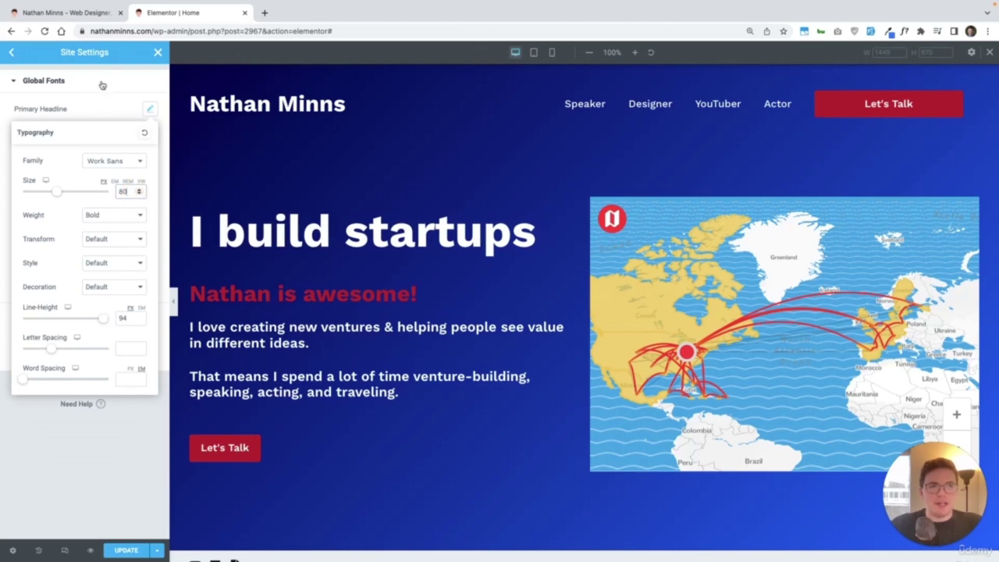
click(13, 53)
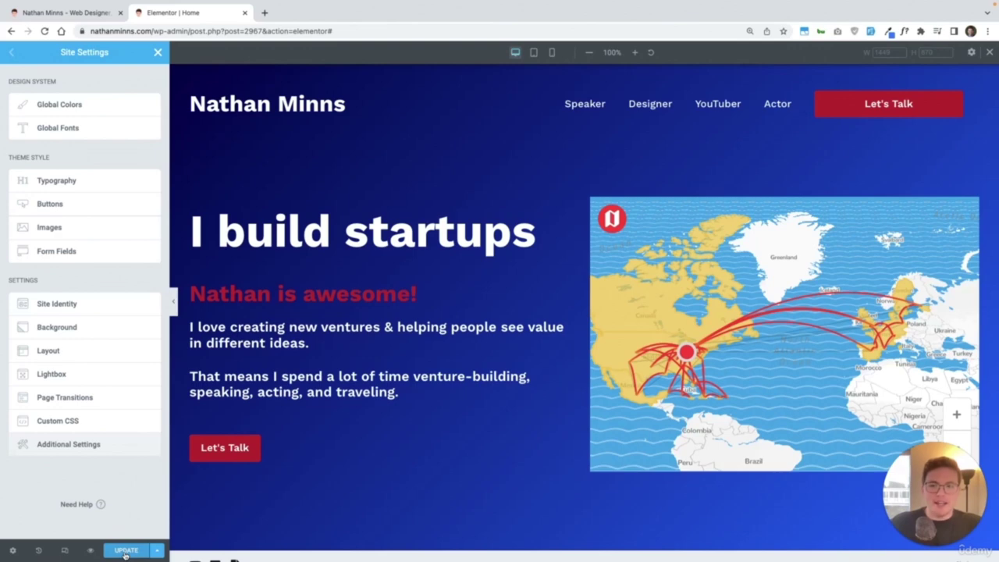
Step: View the live site, then advance the presentation to the Outline slide
key(ctrl+shift+Tab)
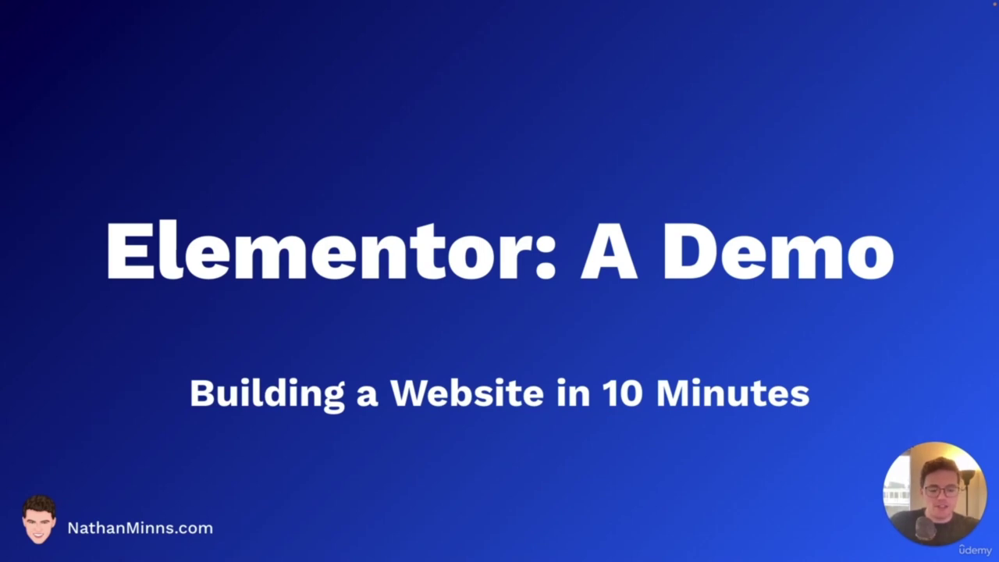
key(Right)
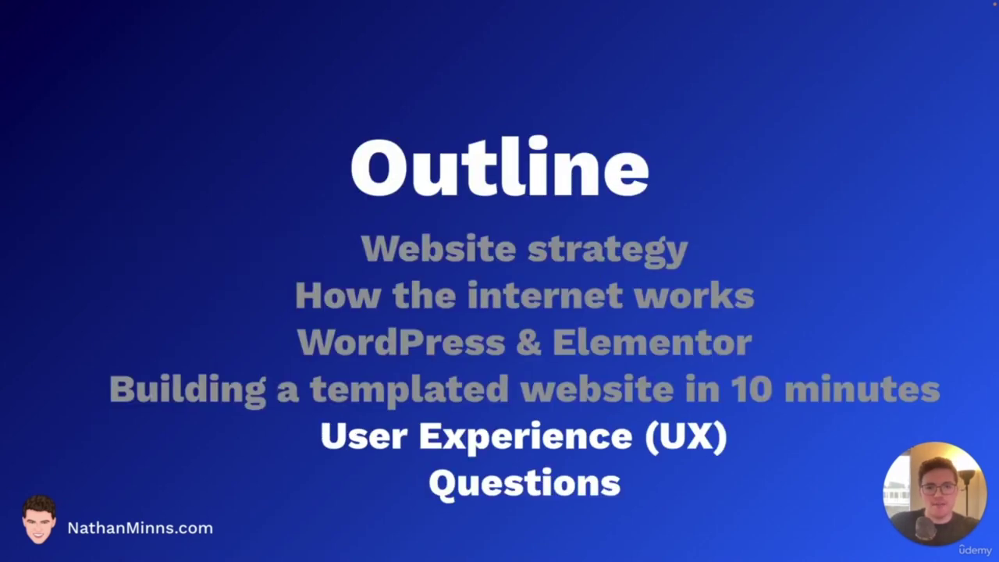